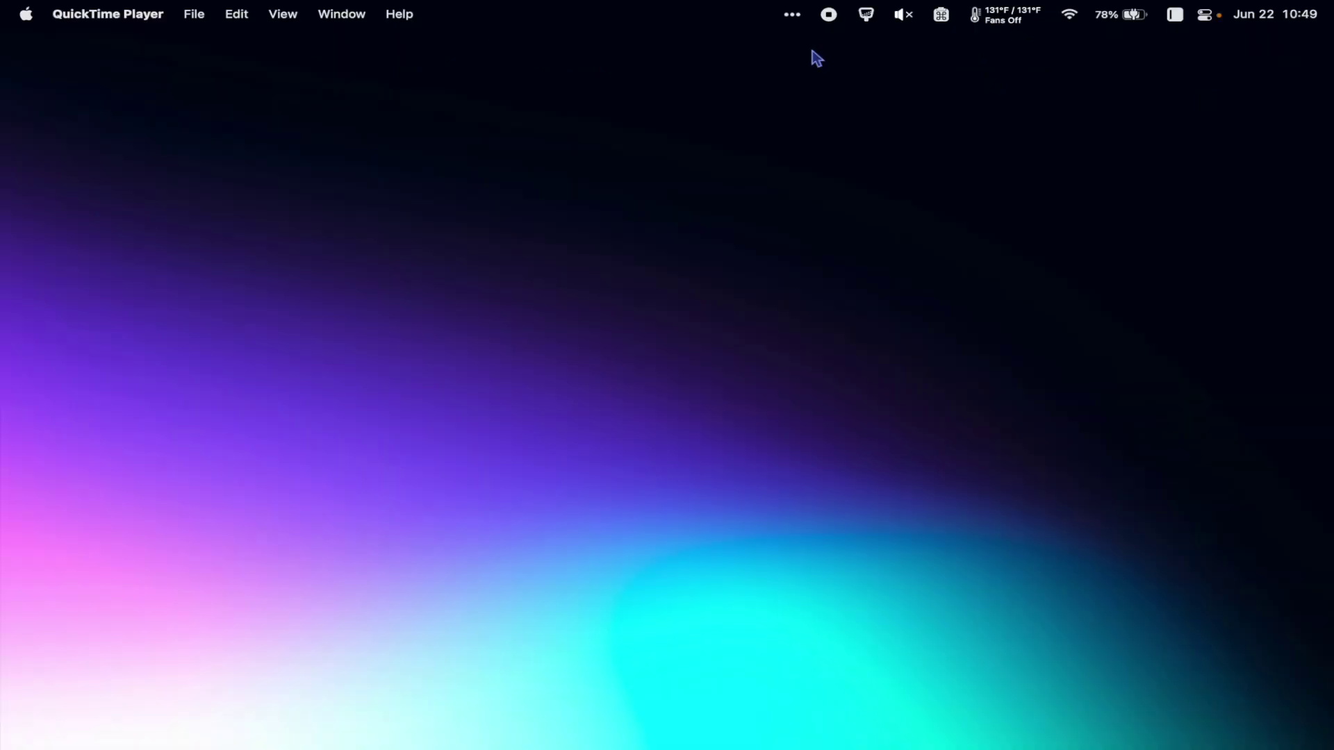
# Reveal Bartender's hidden menu bar items, then open and close the Bluetooth menu there.
pyautogui.click(791, 16)
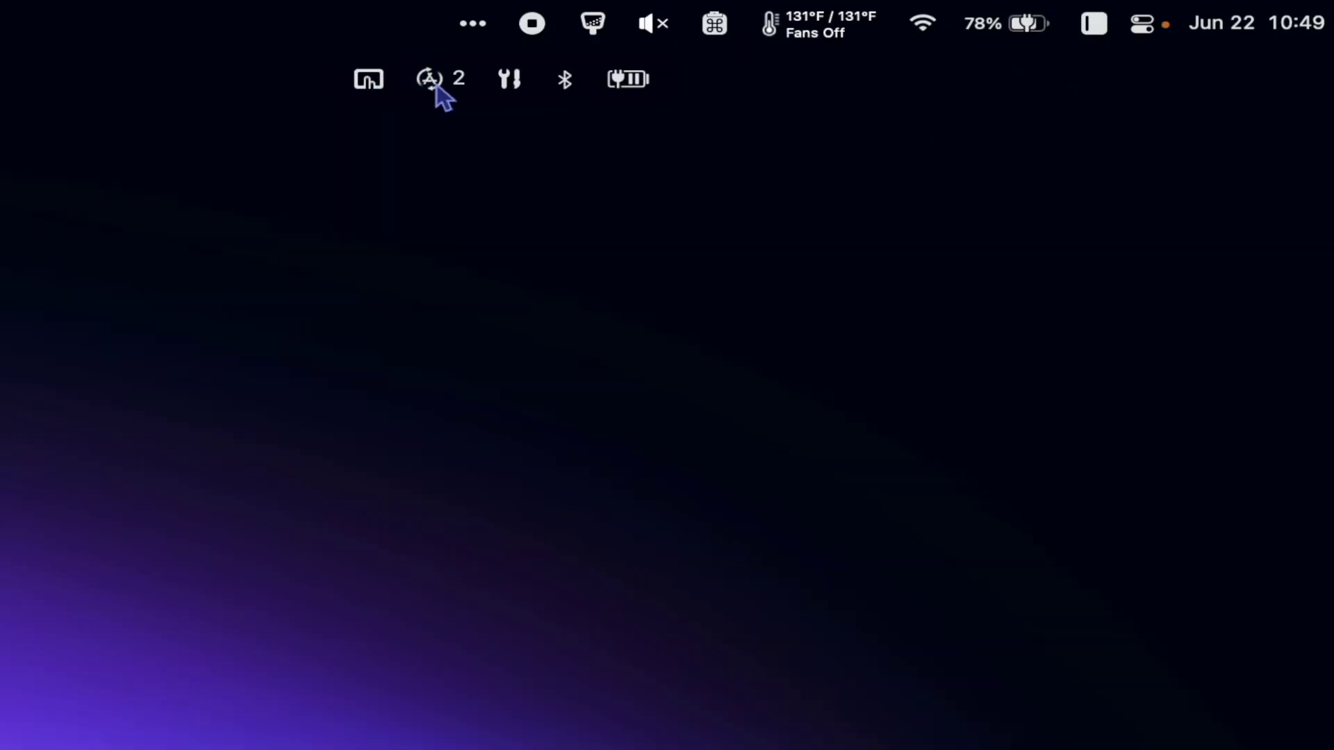
pyautogui.click(577, 81)
pyautogui.click(190, 234)
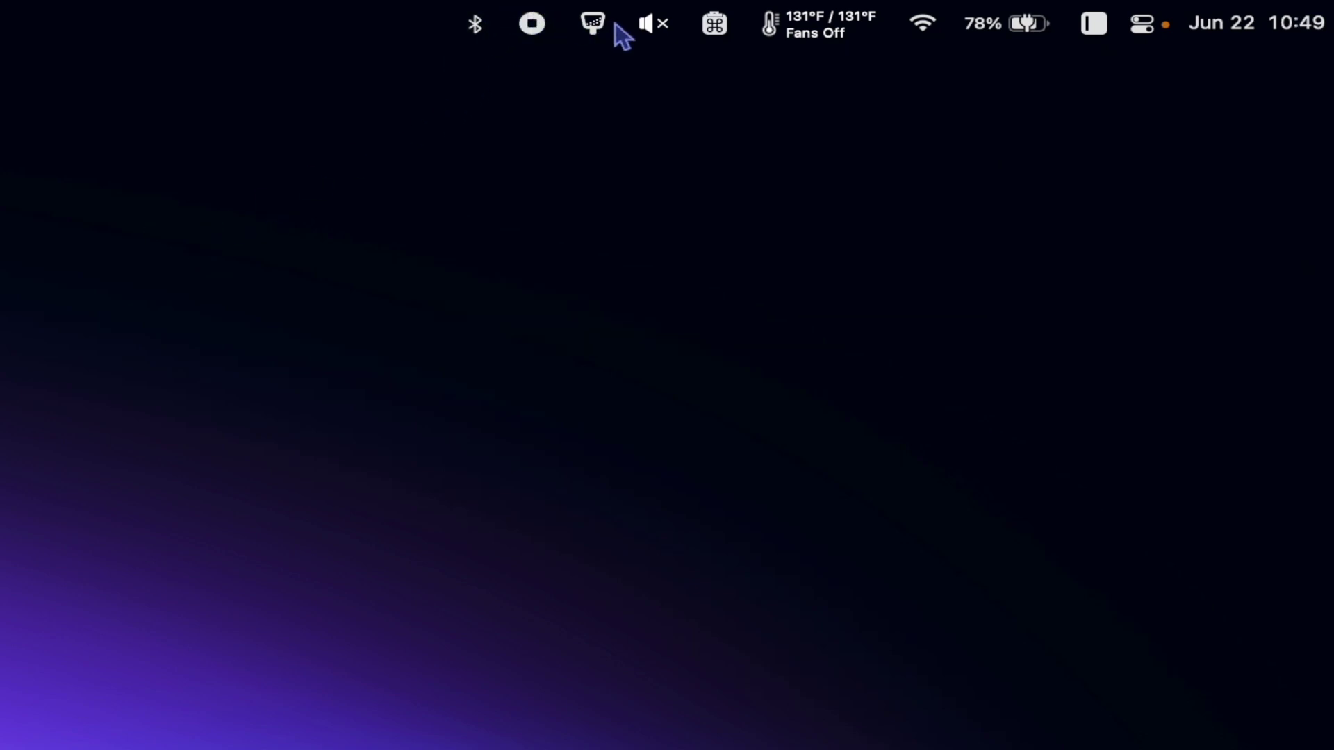
# Show the hidden items again, restore Bartender's own menu bar item and open its menu.
pyautogui.click(400, 23)
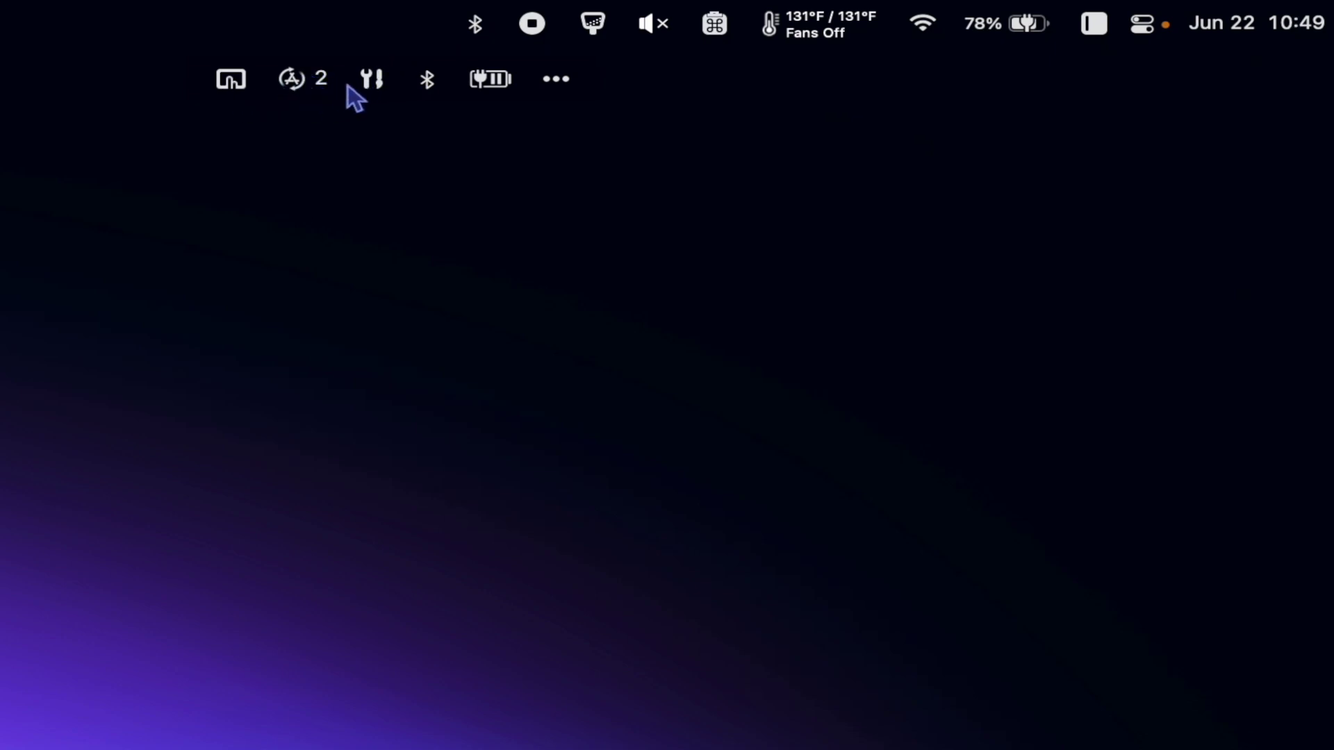
pyautogui.click(551, 80)
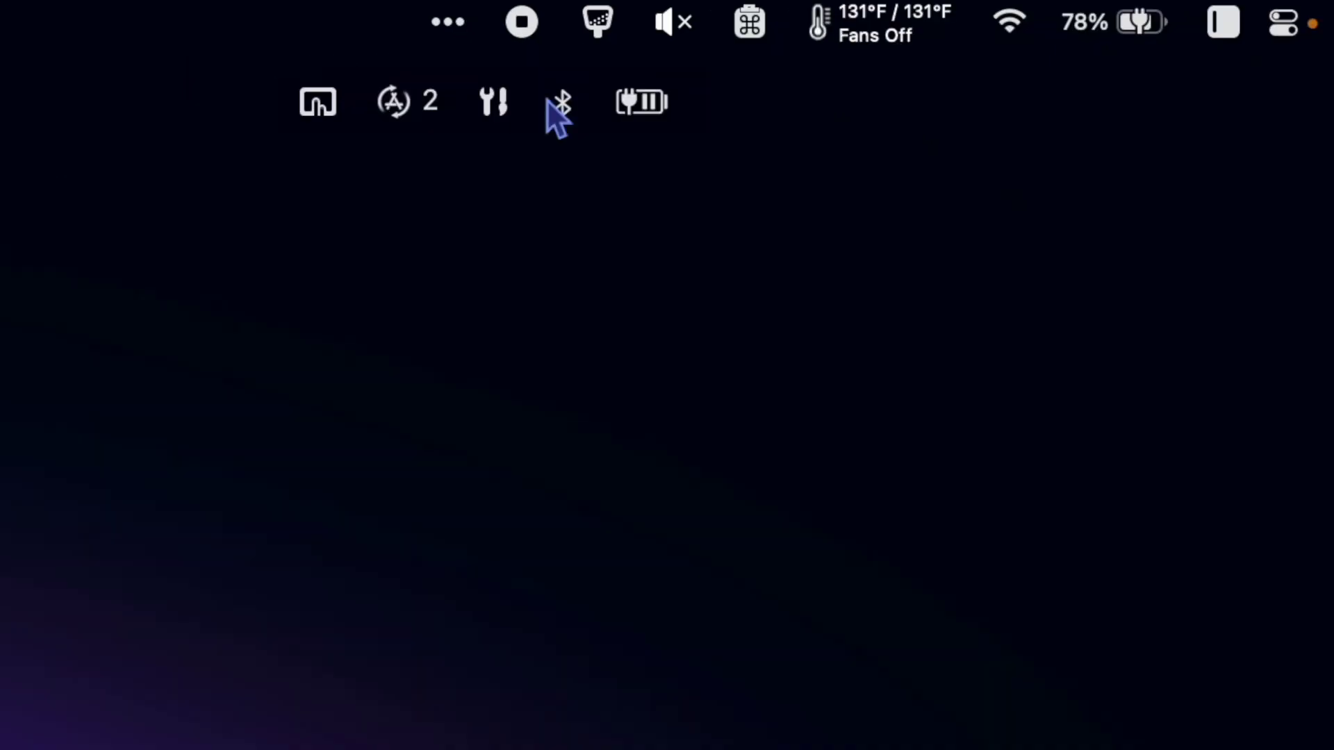
pyautogui.click(457, 35)
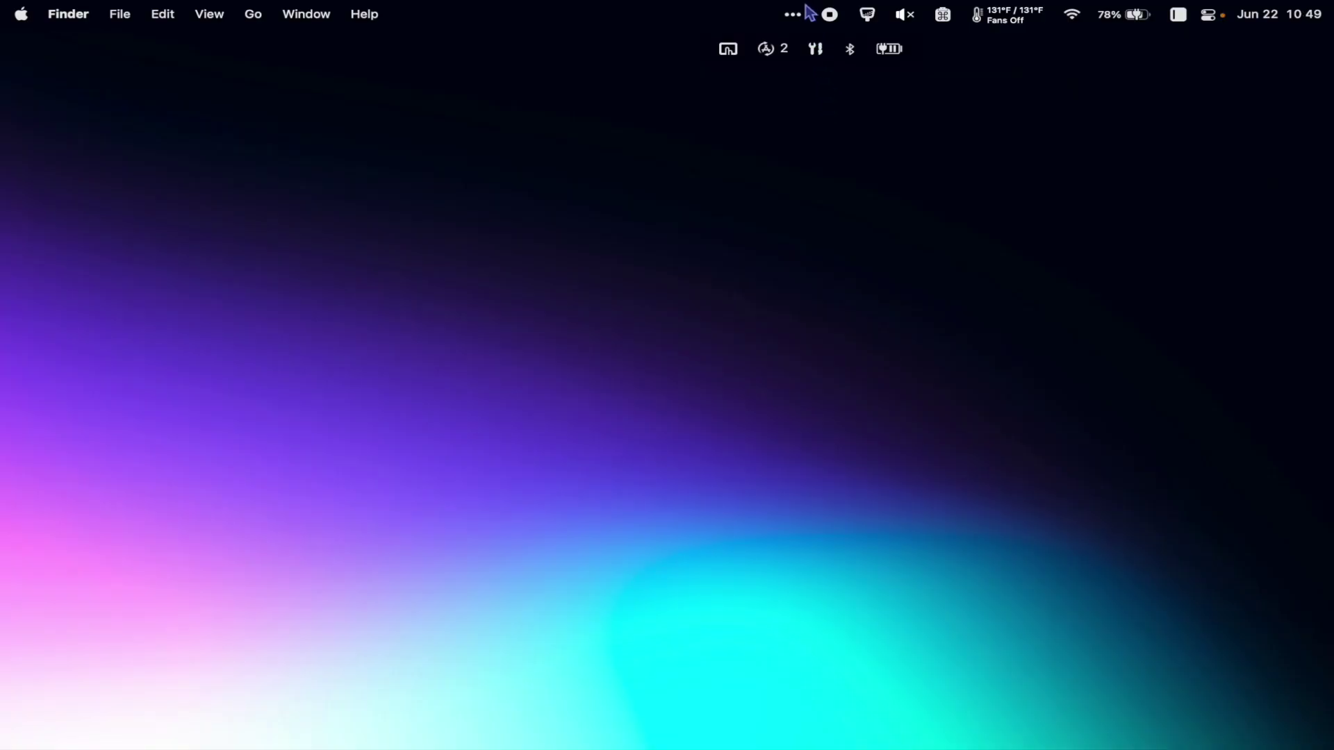
# Open Bartender's preferences and view the Menu Bar Layout settings.
pyautogui.click(794, 17)
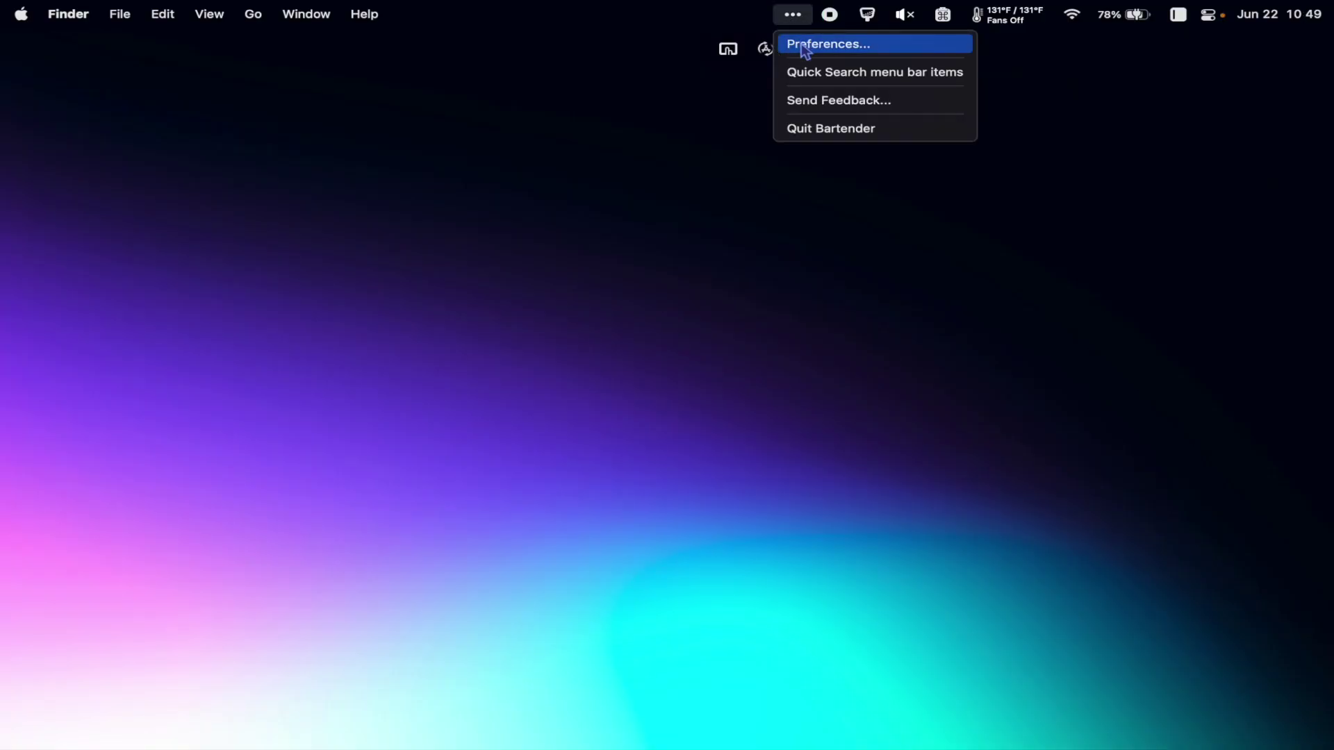
pyautogui.click(805, 44)
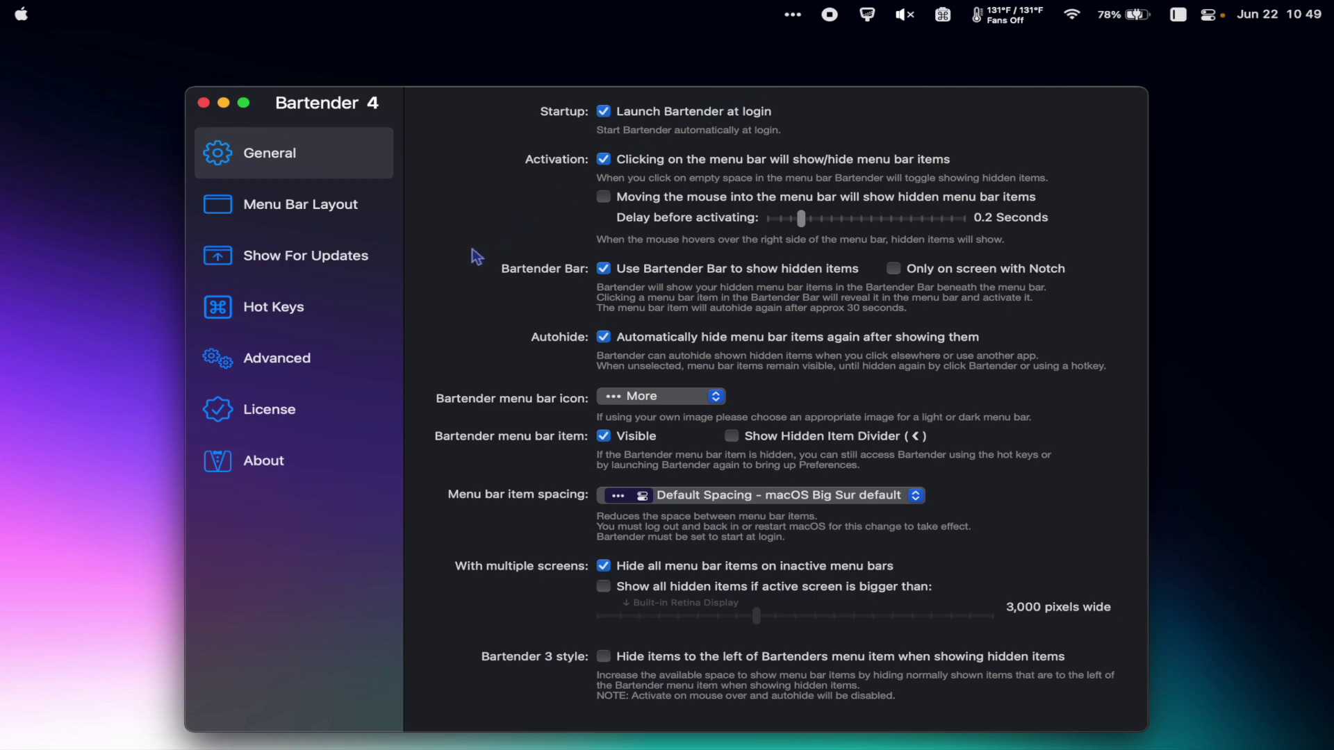
pyautogui.click(331, 212)
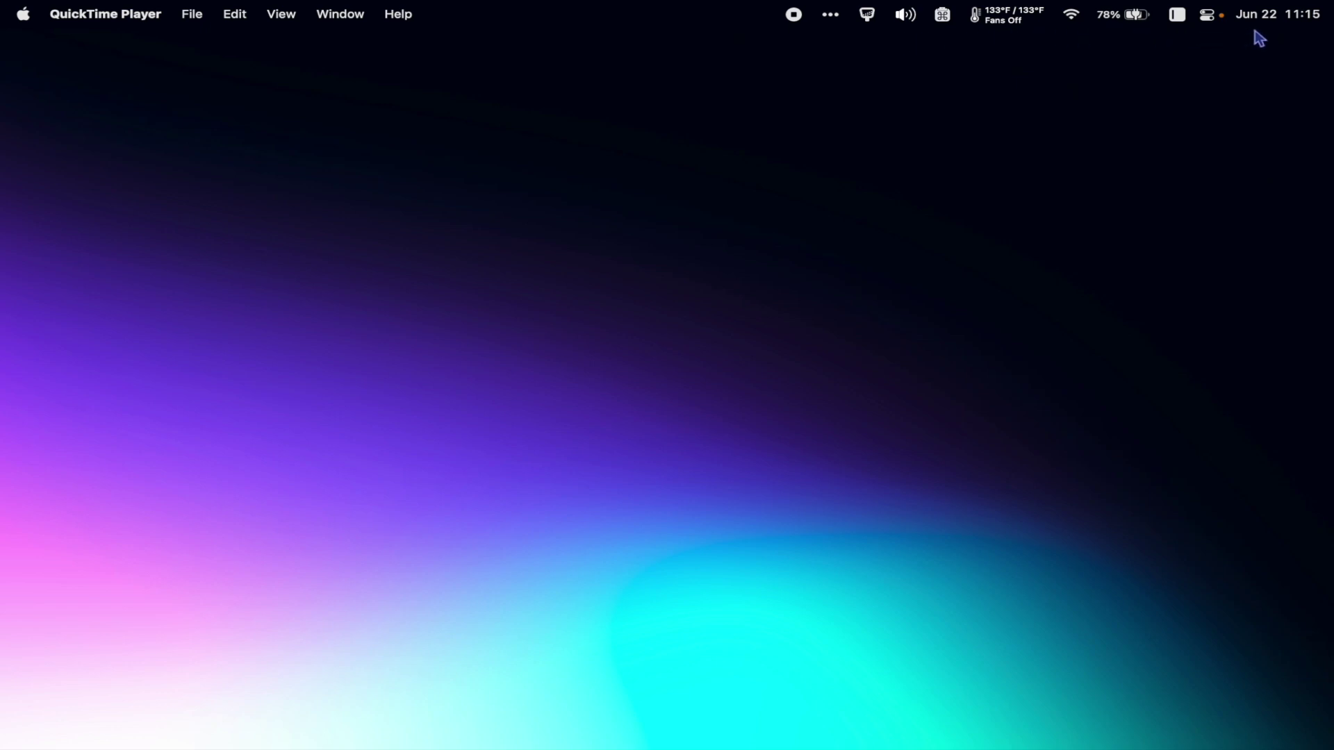
# Reveal the hidden menu bar items, then reopen Bartender's preferences from its menu.
pyautogui.click(835, 20)
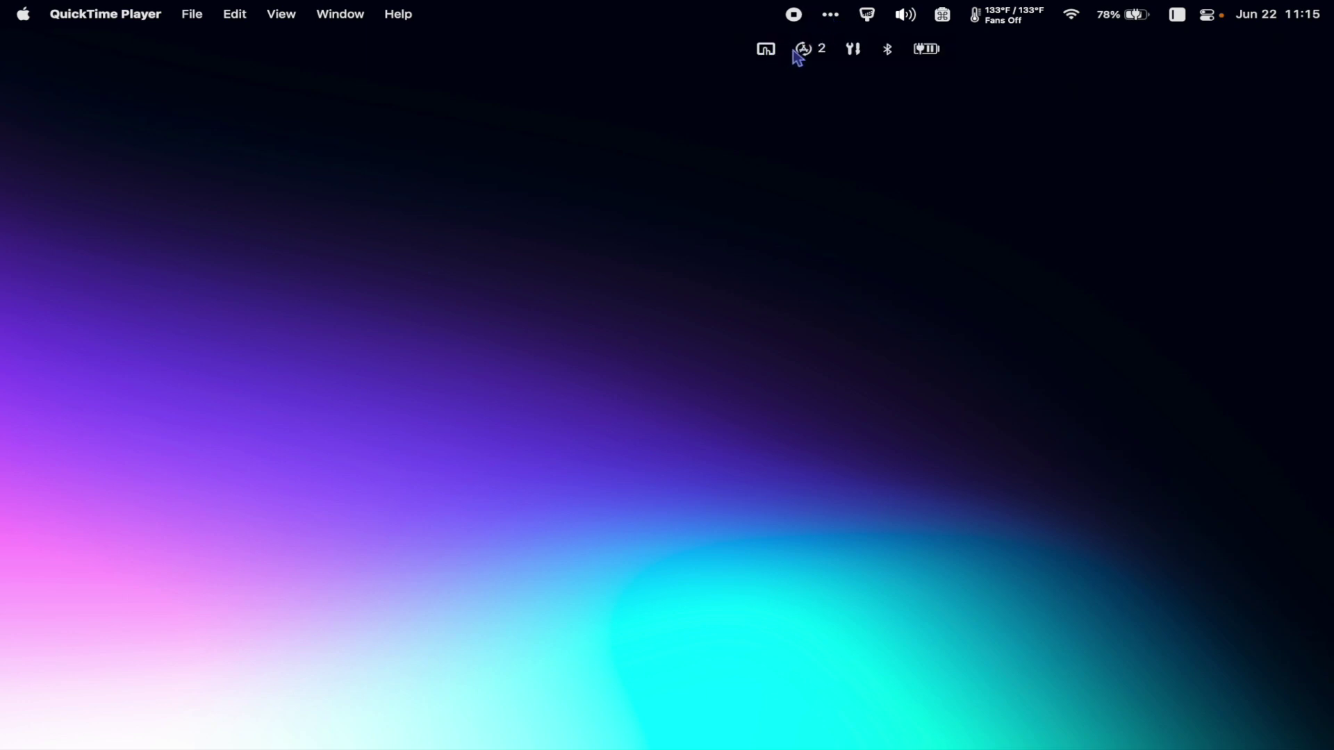
pyautogui.rightClick(833, 21)
pyautogui.click(841, 44)
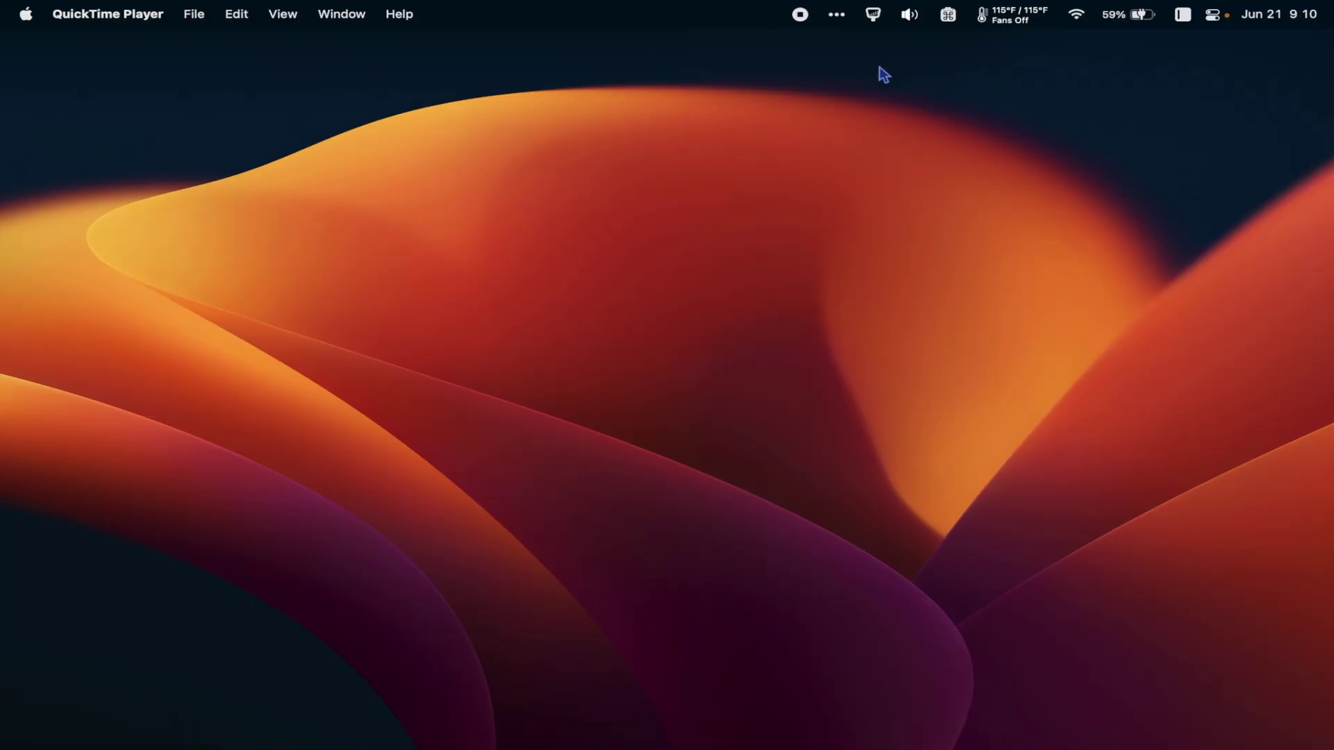
pyautogui.click(874, 15)
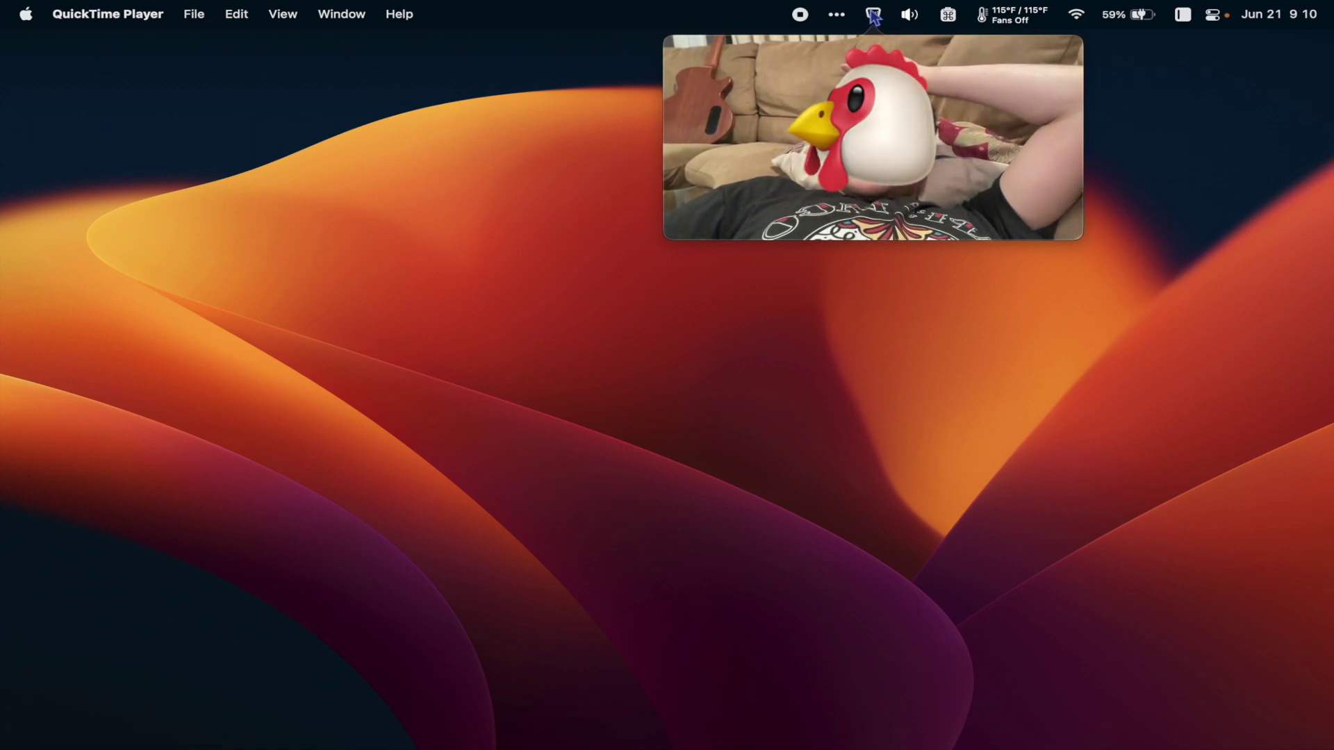
pyautogui.click(874, 15)
pyautogui.click(769, 395)
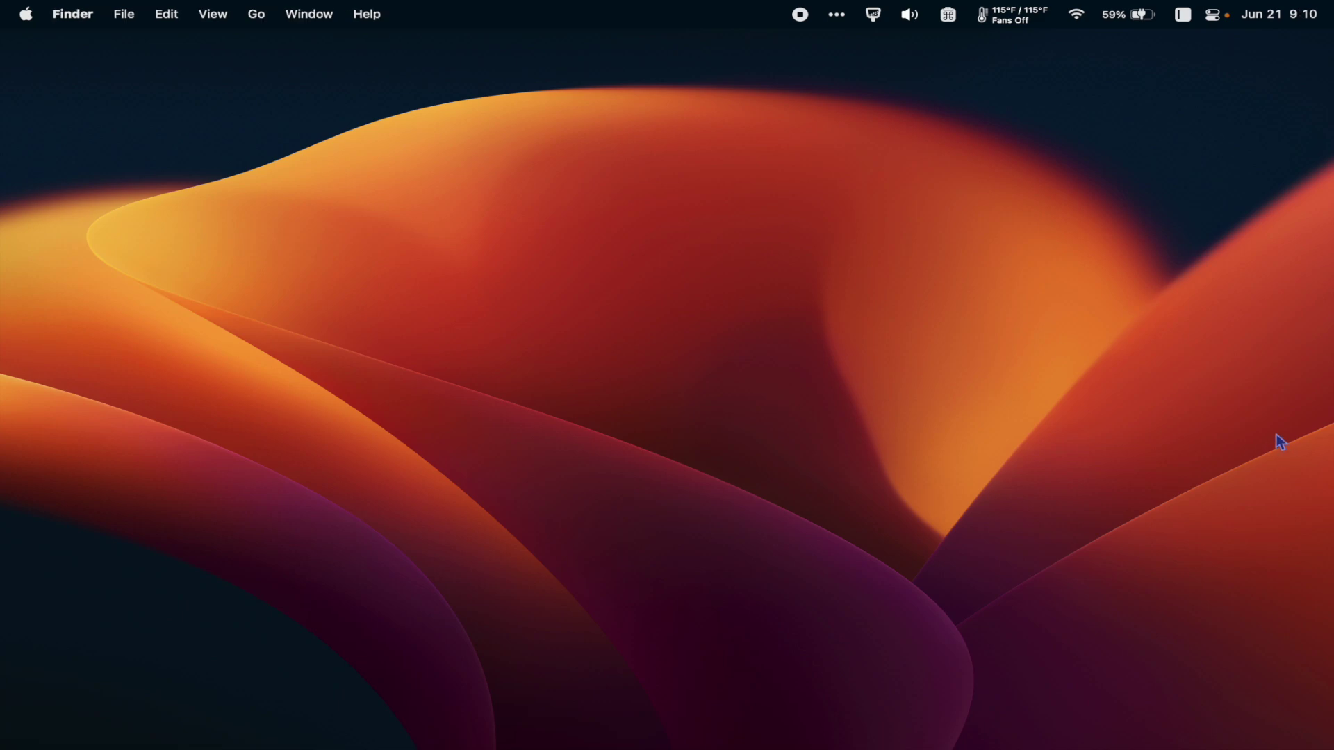
pyautogui.click(873, 15)
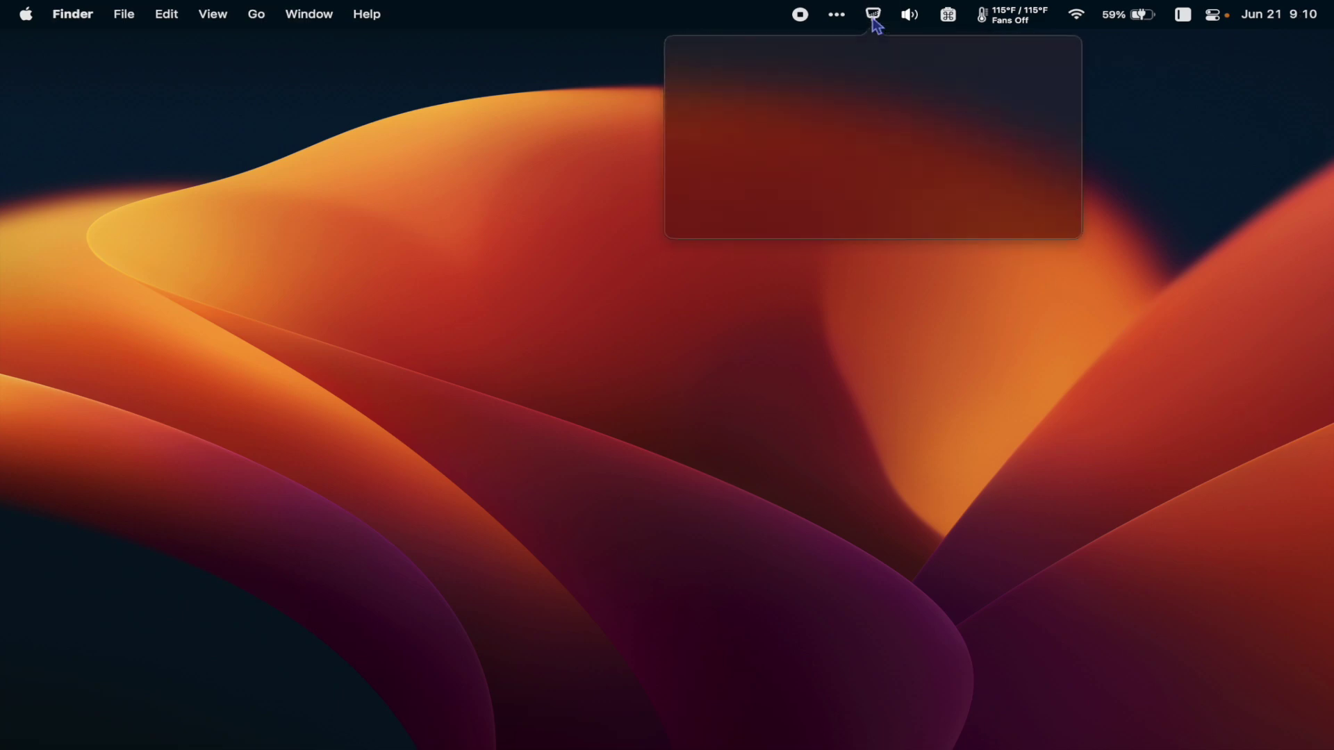
pyautogui.click(873, 16)
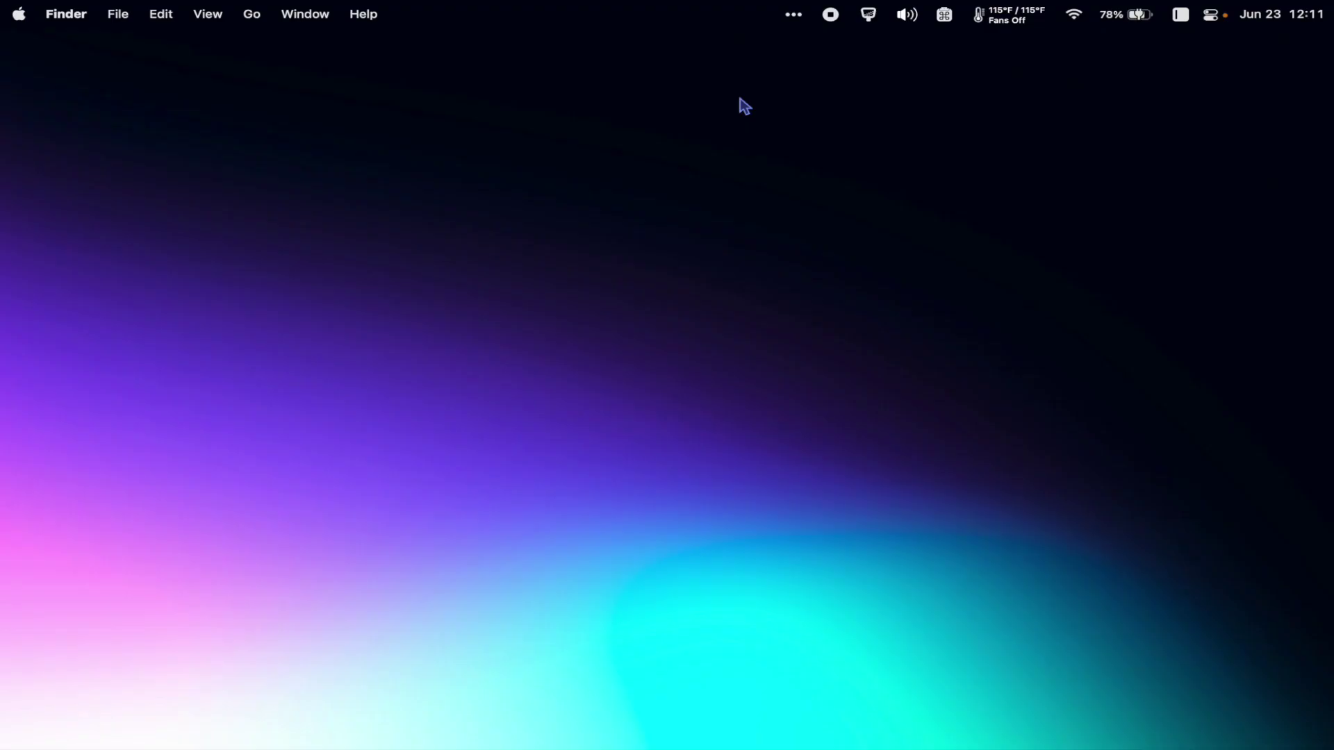
# Check the SoundSource volume panel, then launch Zoom through Spotlight.
pyautogui.click(911, 16)
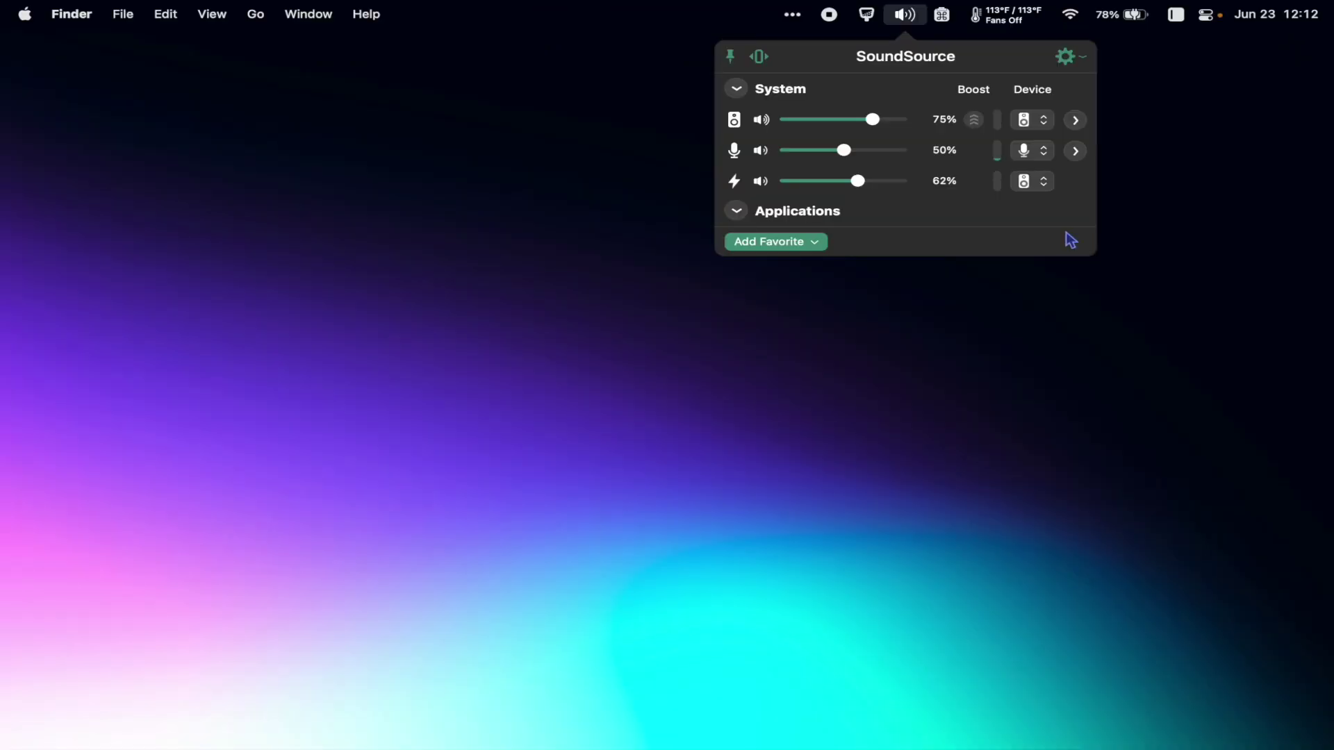
pyautogui.press('super+space')
pyautogui.write('zoo')
pyautogui.press('Return')
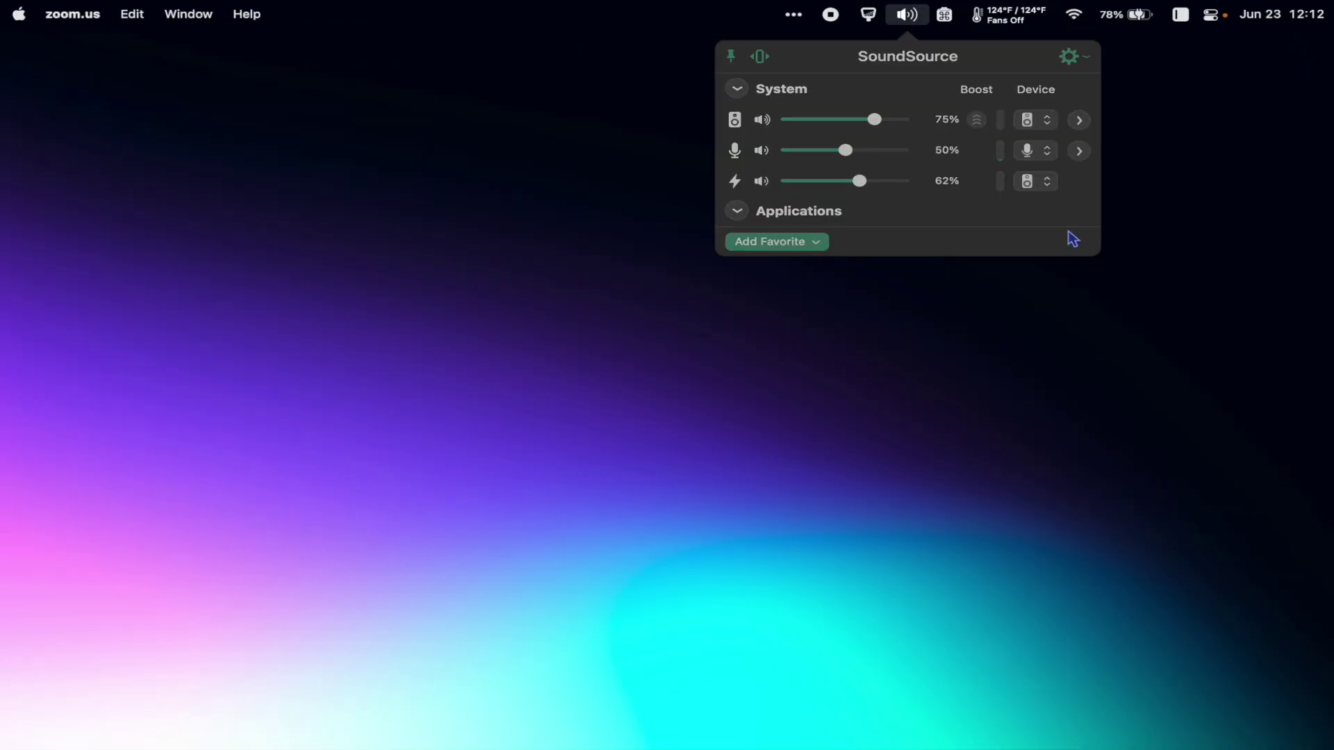
# Launch the Hades game through Spotlight, closing a stray web search for 'hades' first.
pyautogui.press('super+space')
pyautogui.write('hades')
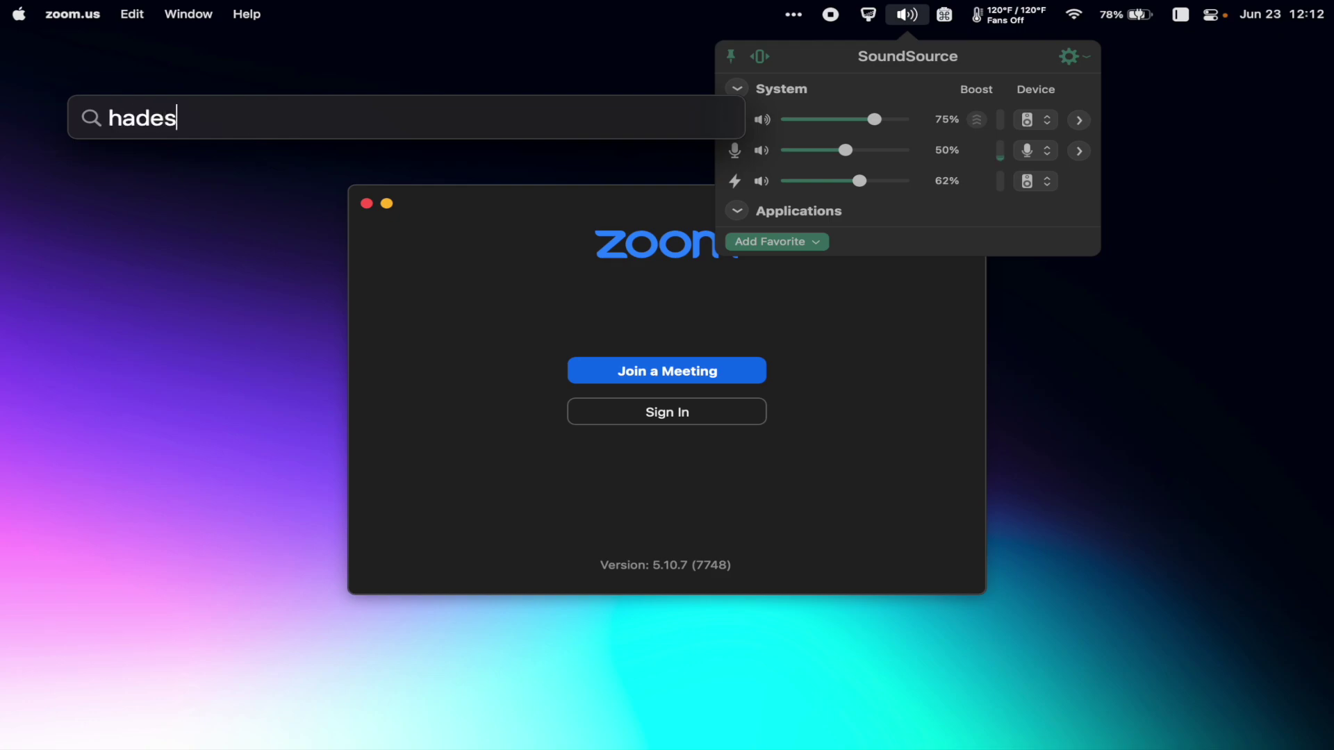
pyautogui.press('Return')
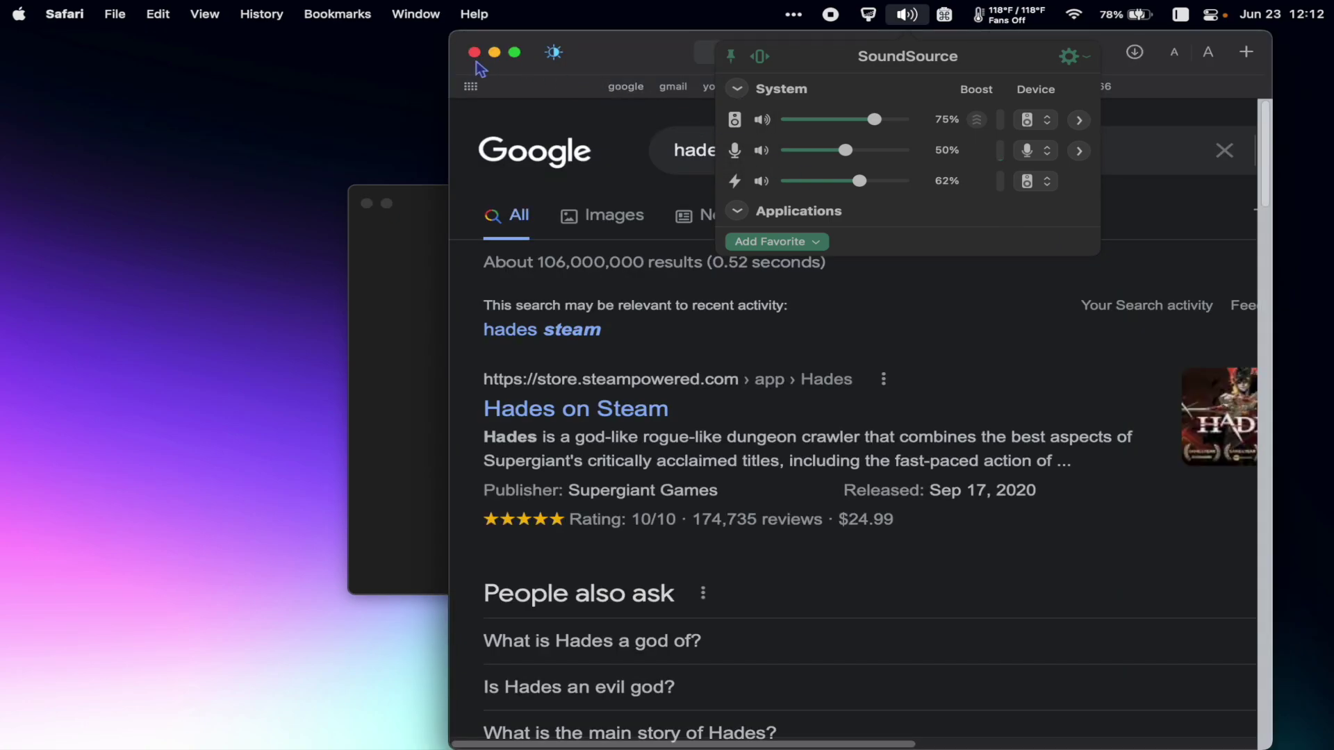
pyautogui.click(475, 53)
pyautogui.press('super+space')
pyautogui.write('hades')
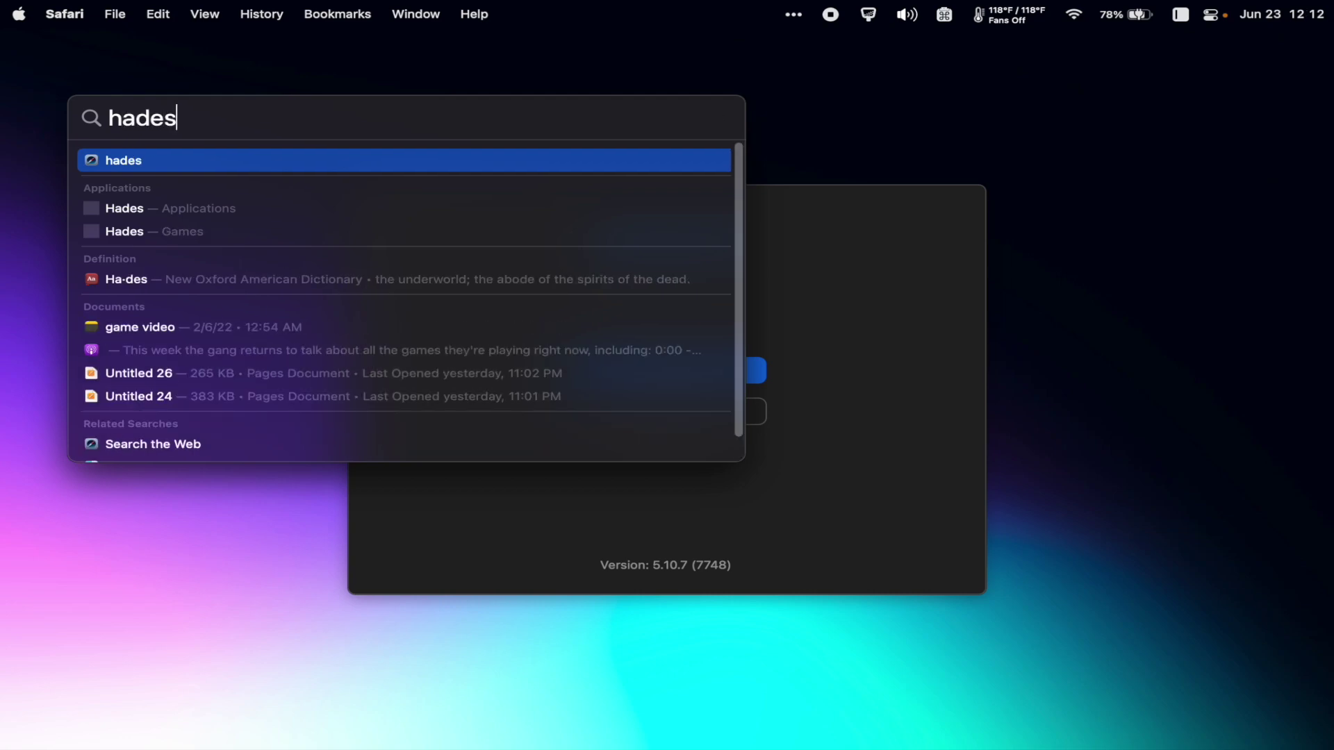
pyautogui.press('Down')
pyautogui.press('Return')
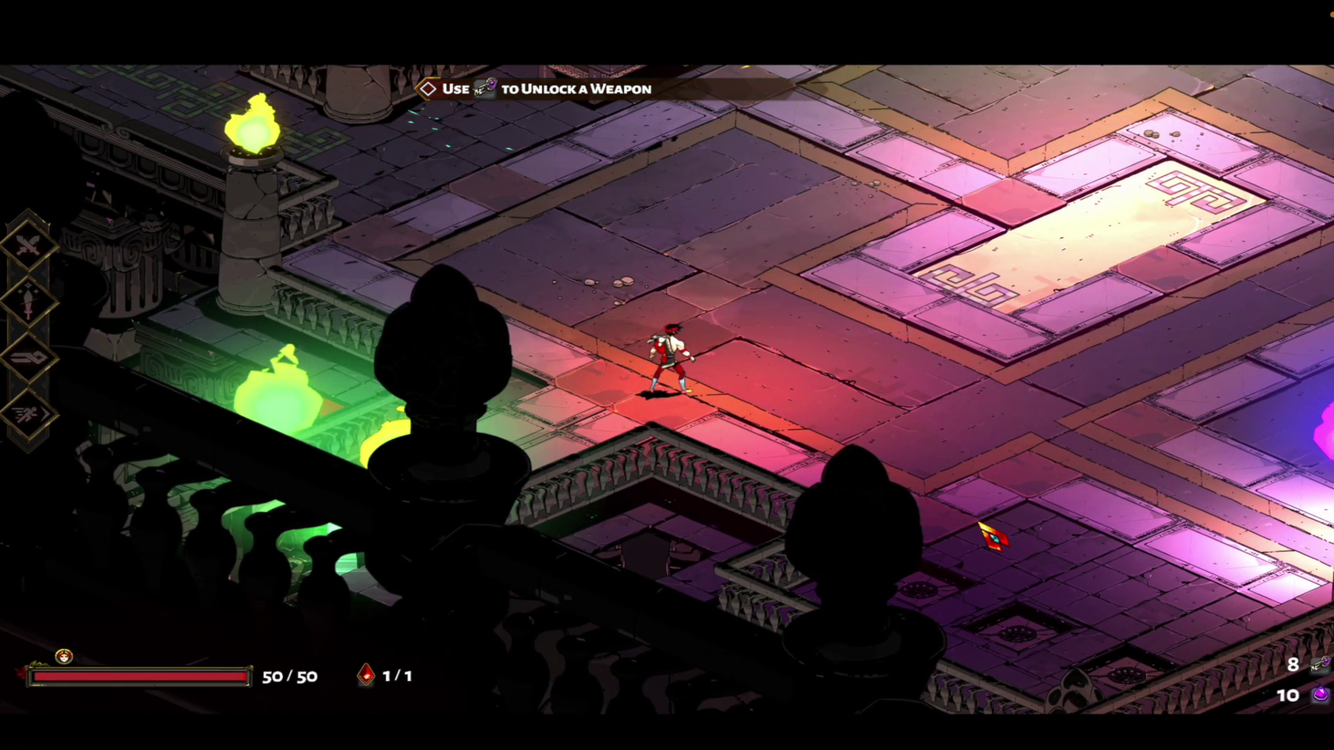
# Move the character in Hades, then turn the game's volume from 69% to 13% in SoundSource.
pyautogui.press('d')
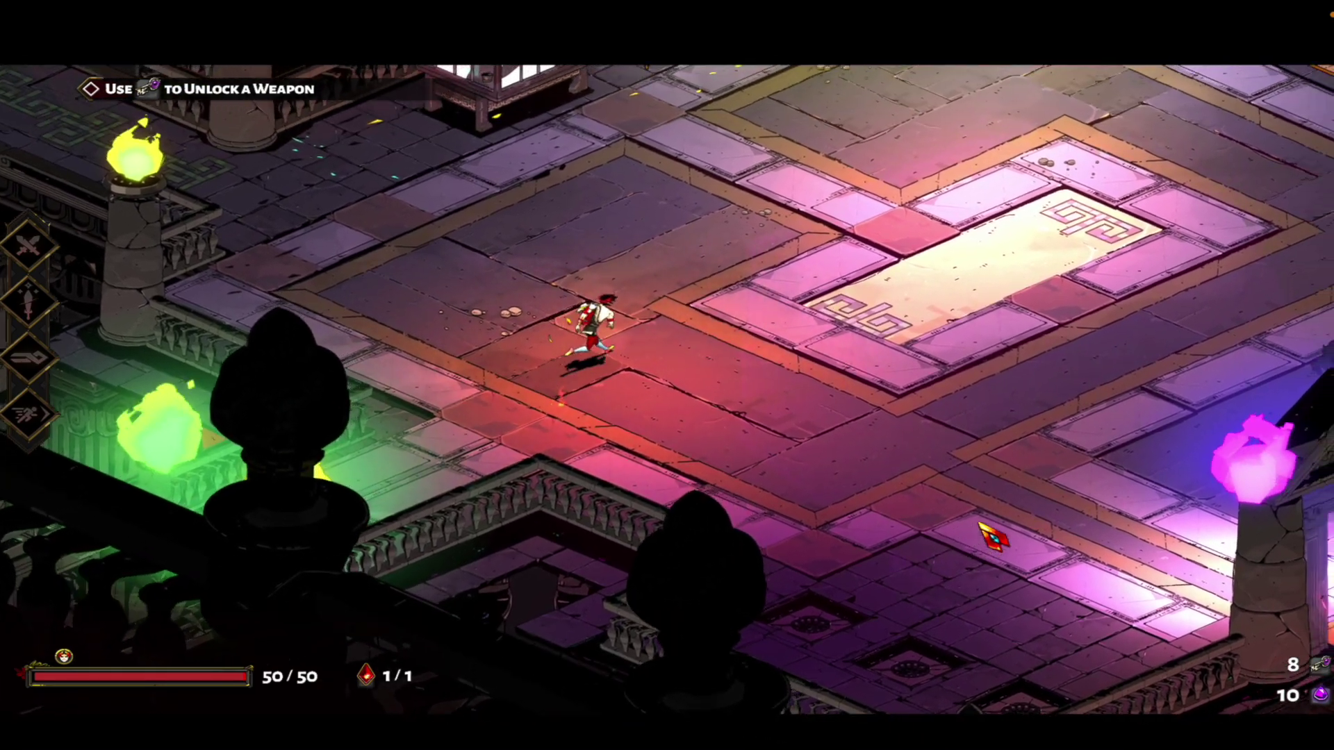
pyautogui.press('d')
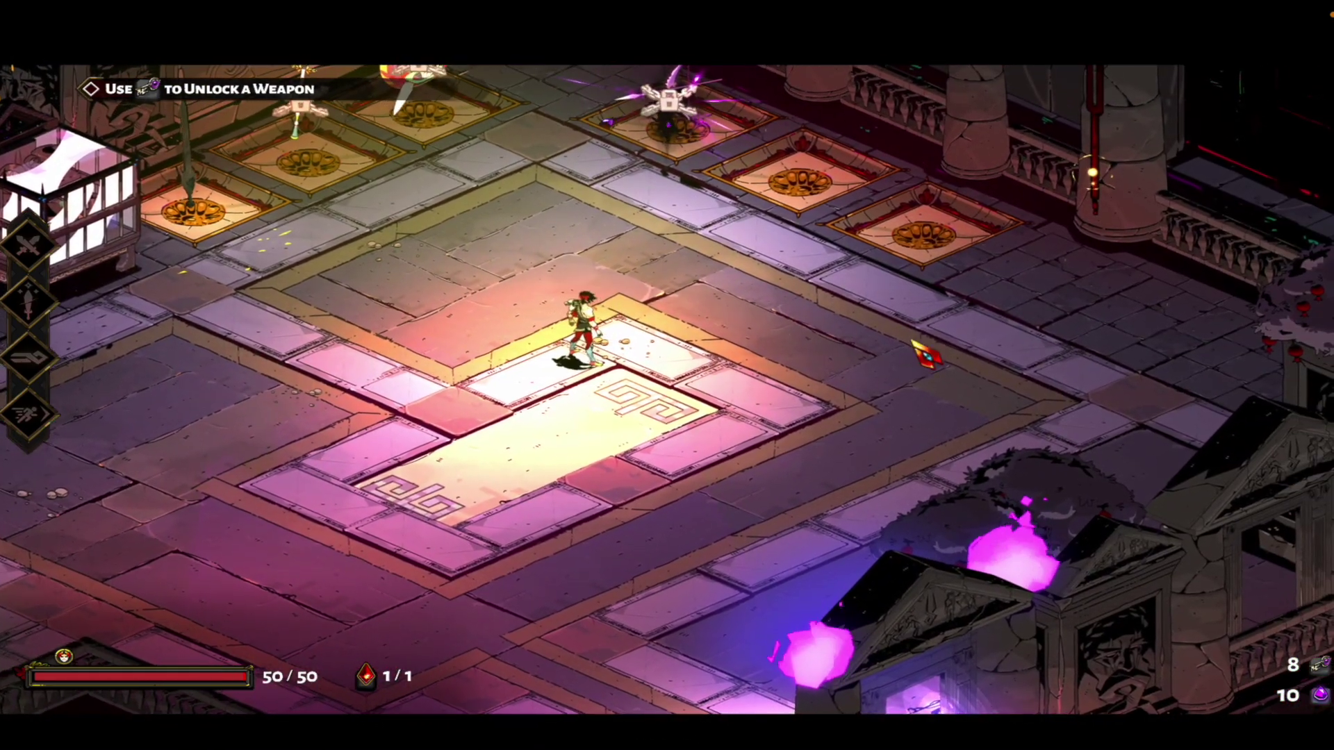
pyautogui.moveTo(955, 11)
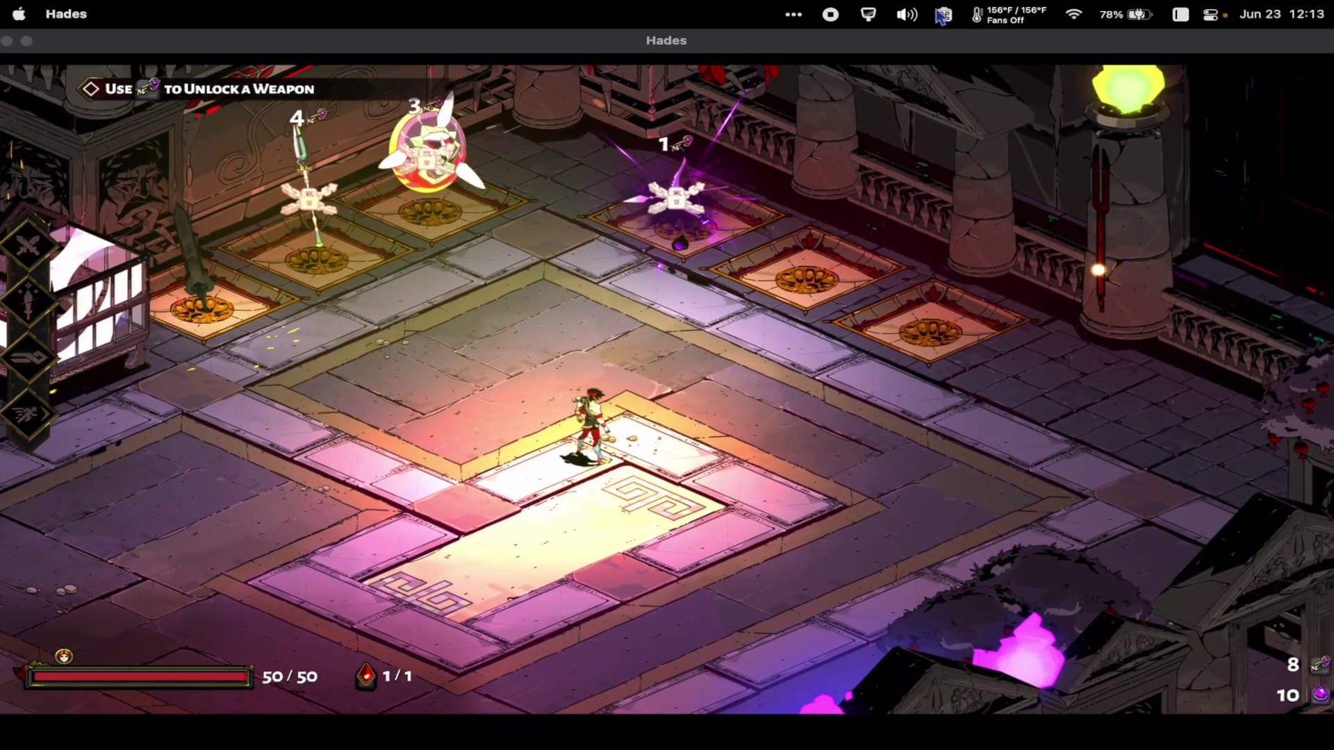
pyautogui.click(906, 13)
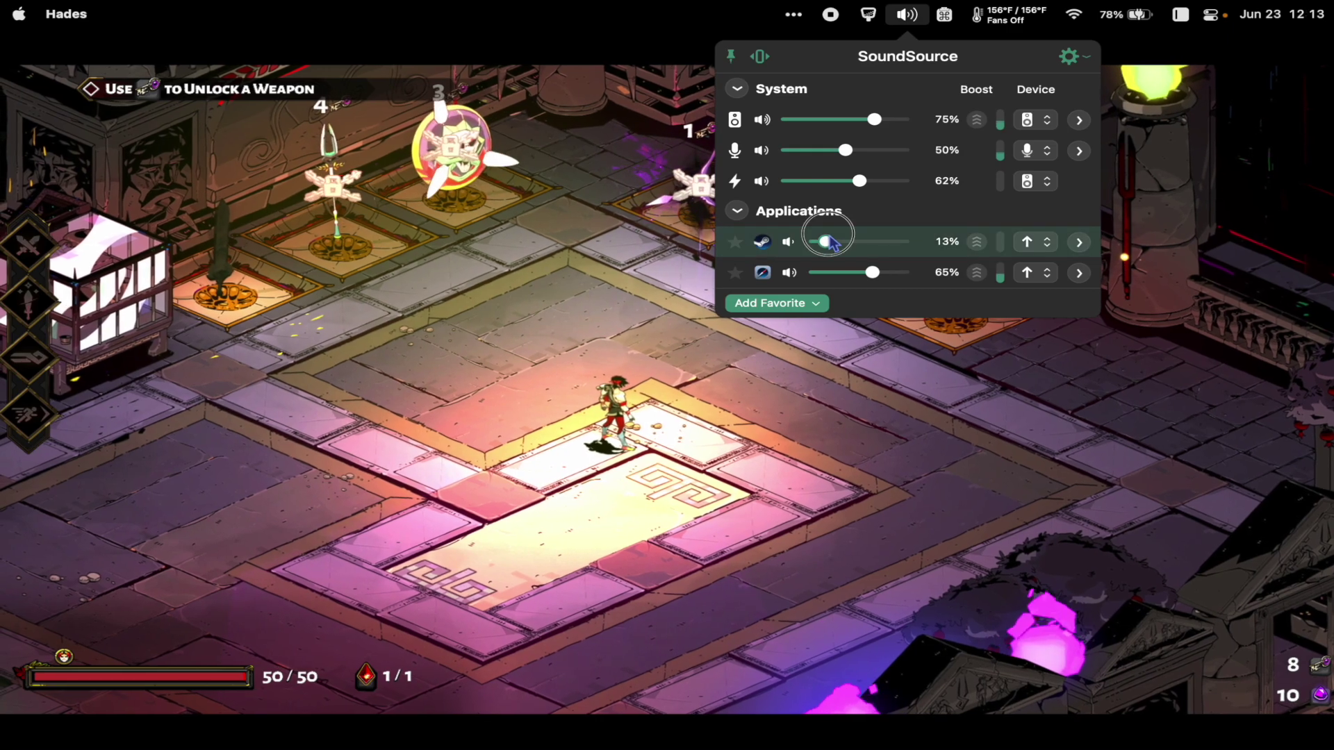
pyautogui.press('Escape')
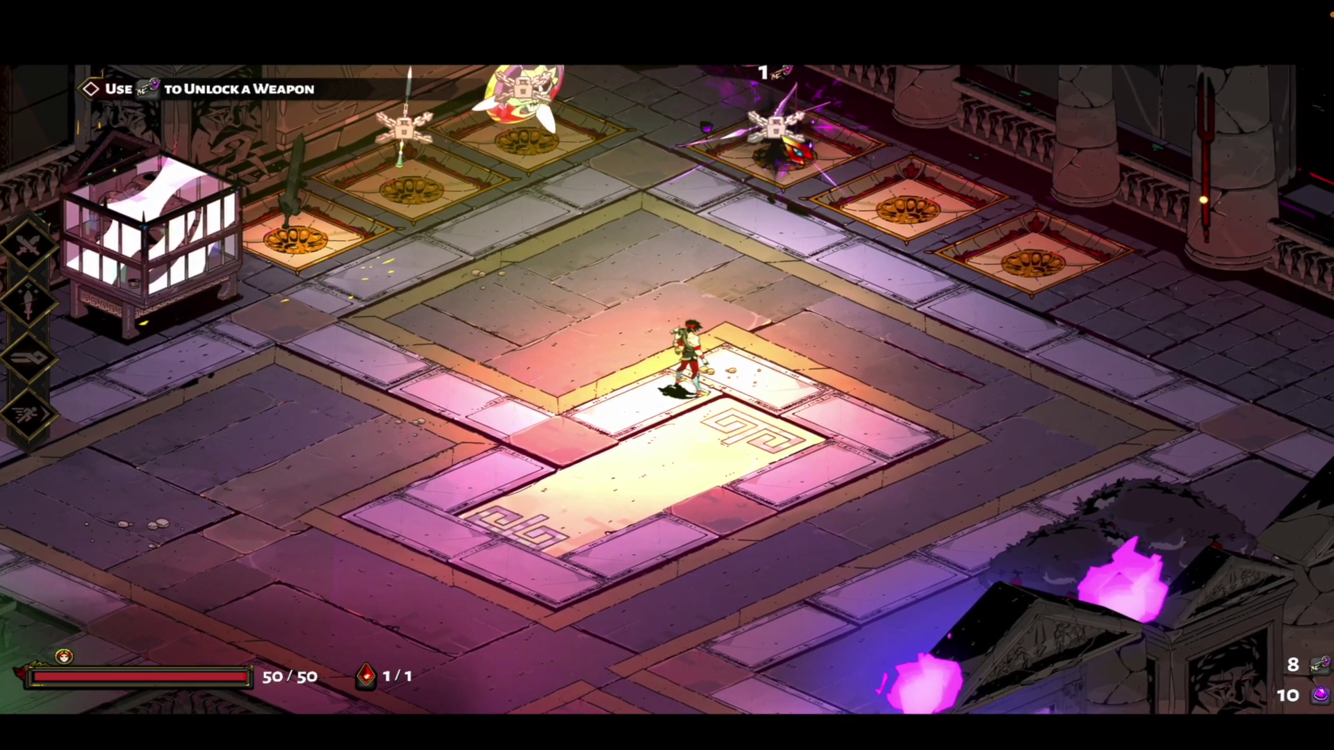
# Switch to the Zoom desktop, move the Zoom window left and minimize the YouTube window.
pyautogui.hotkey('ctrl', 'Left')
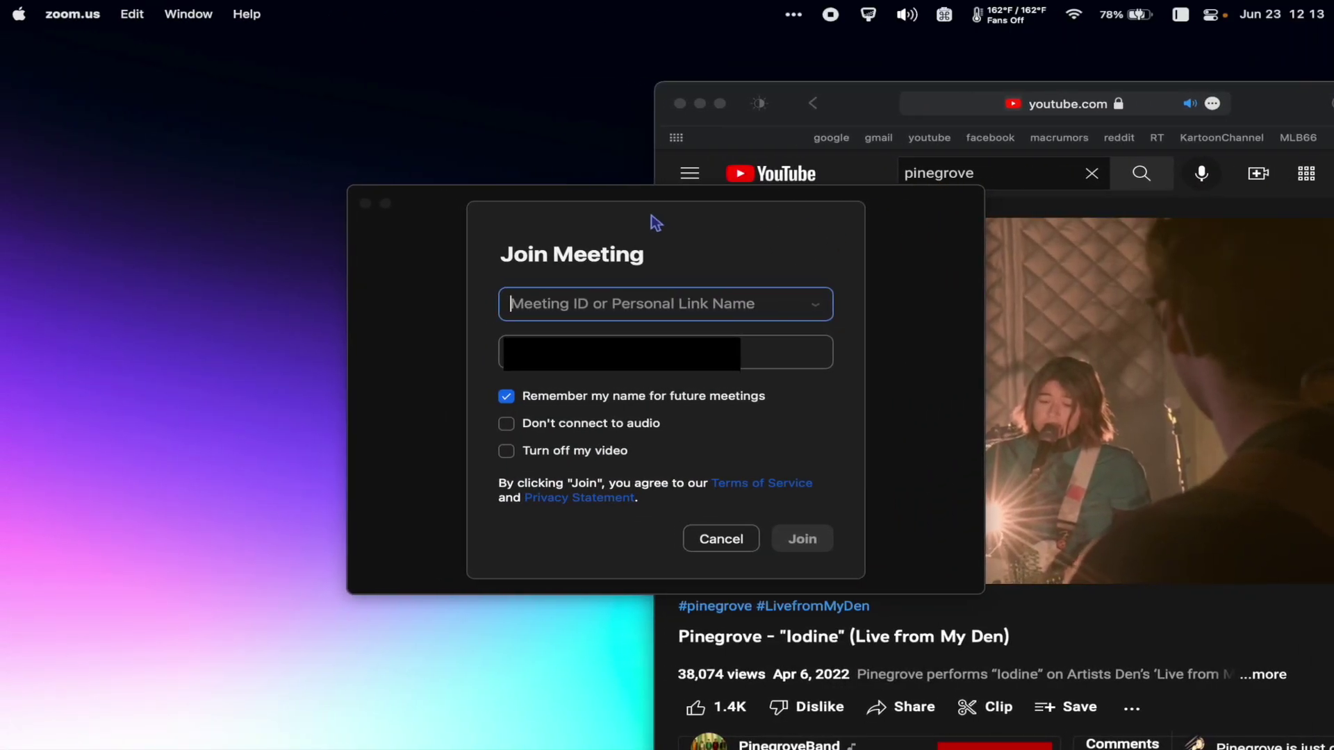
pyautogui.moveTo(655, 217); pyautogui.dragTo(498, 161)
pyautogui.click(699, 103)
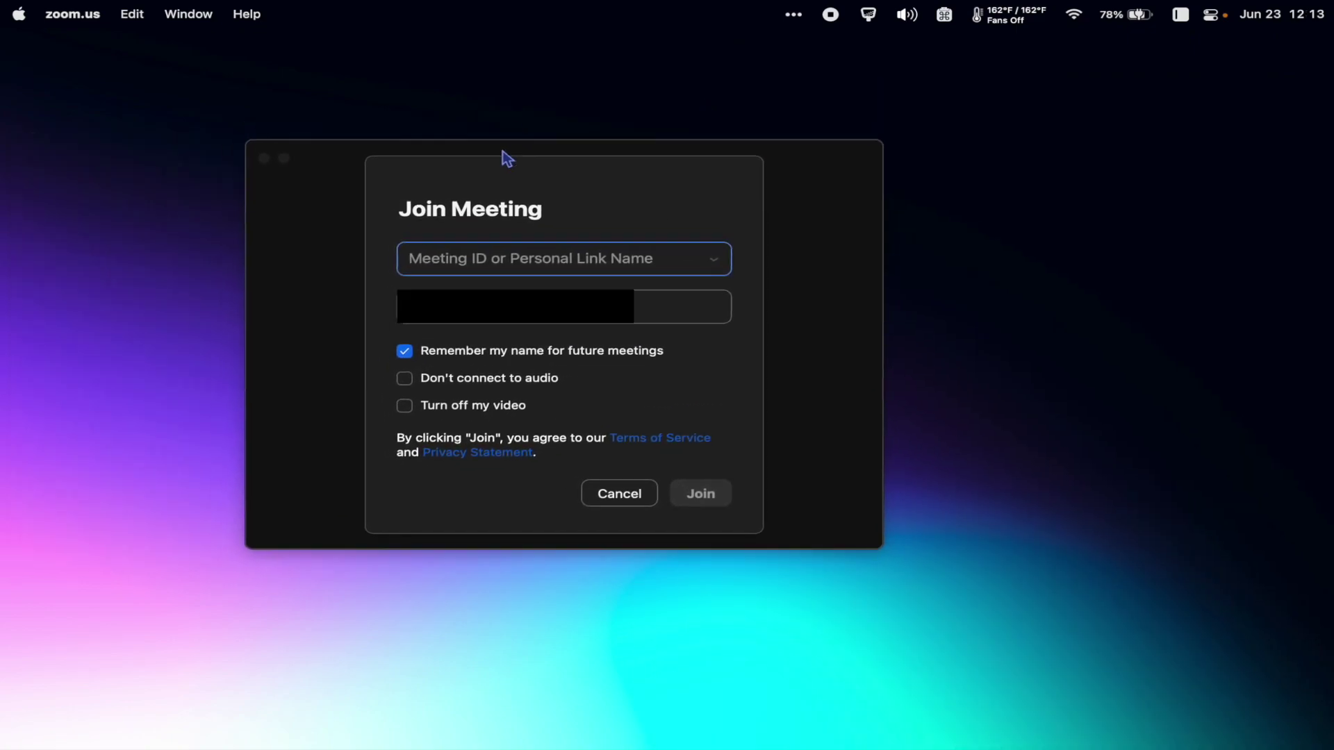
# Lower the second listed app's volume in SoundSource from 65% to 24%.
pyautogui.click(908, 15)
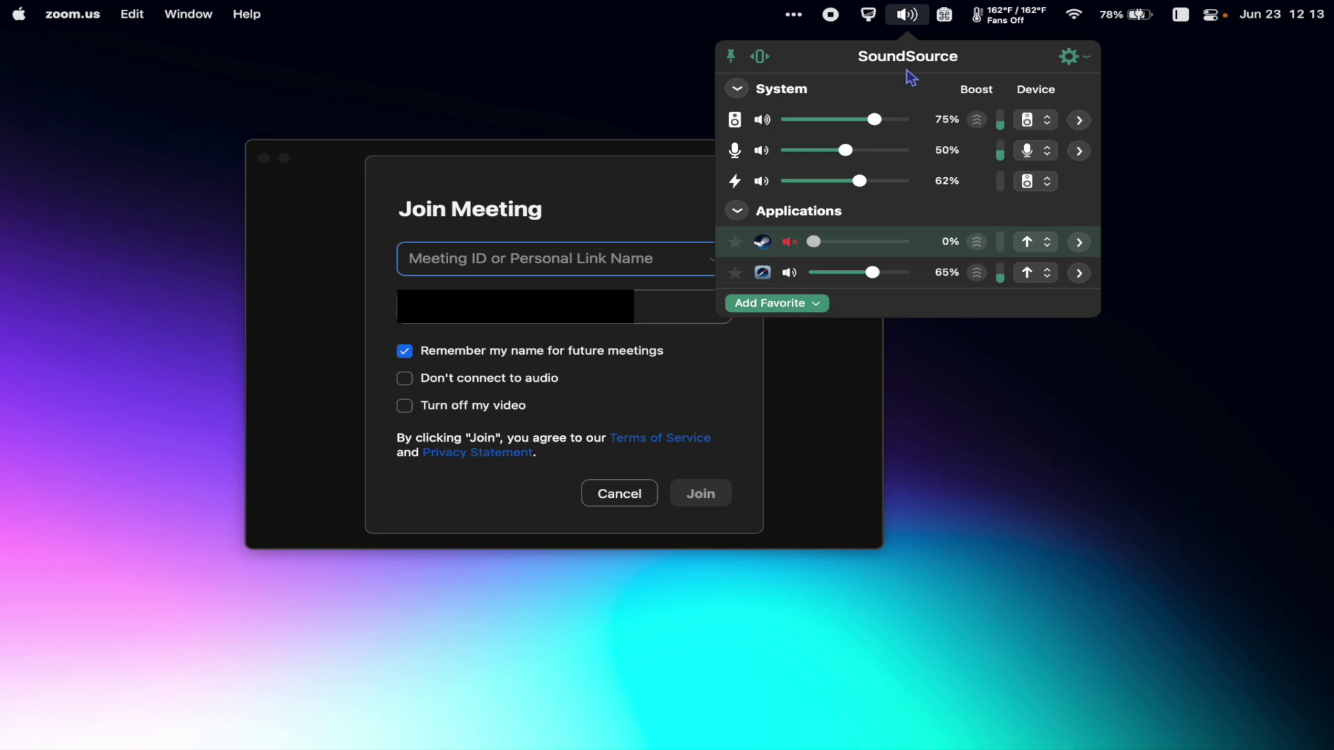
pyautogui.moveTo(872, 275); pyautogui.dragTo(837, 275)
pyautogui.click(736, 421)
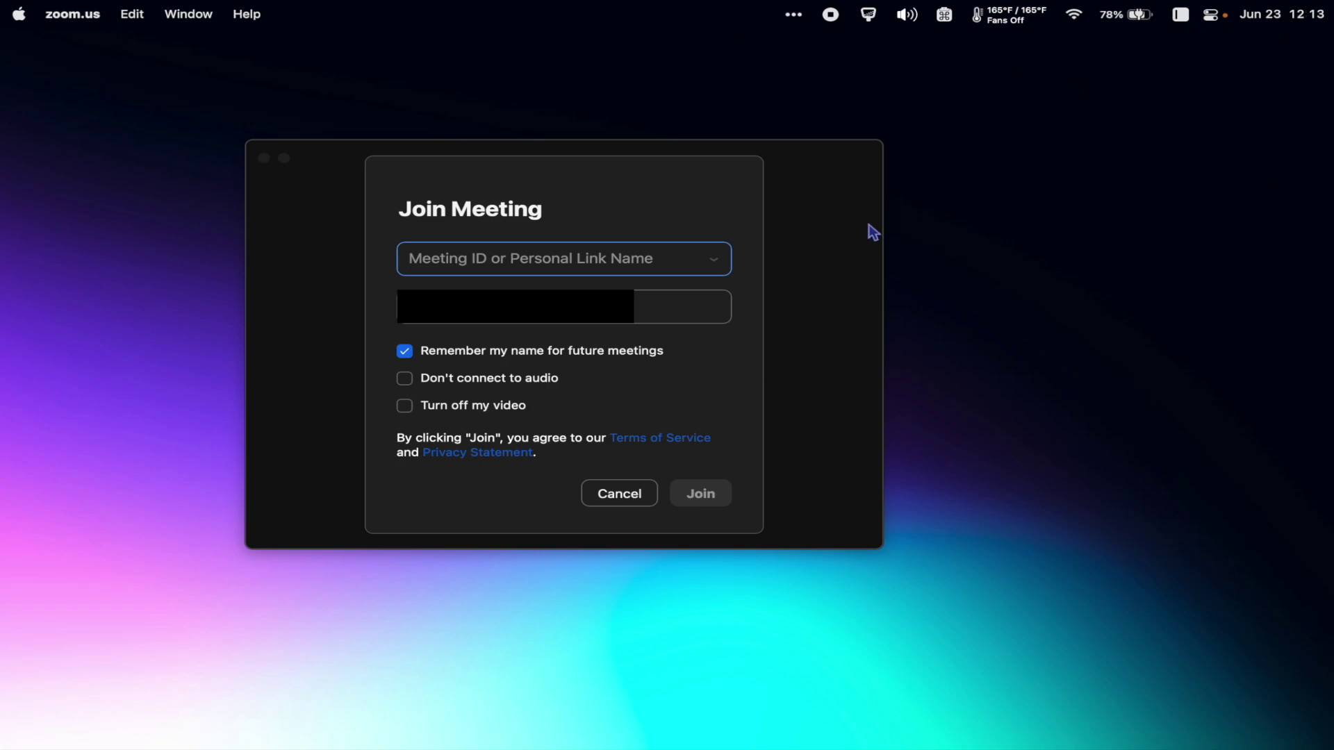
# Expand and collapse Steam's effects, keep Steam on No Redirect, and list the second app's output devices.
pyautogui.click(910, 18)
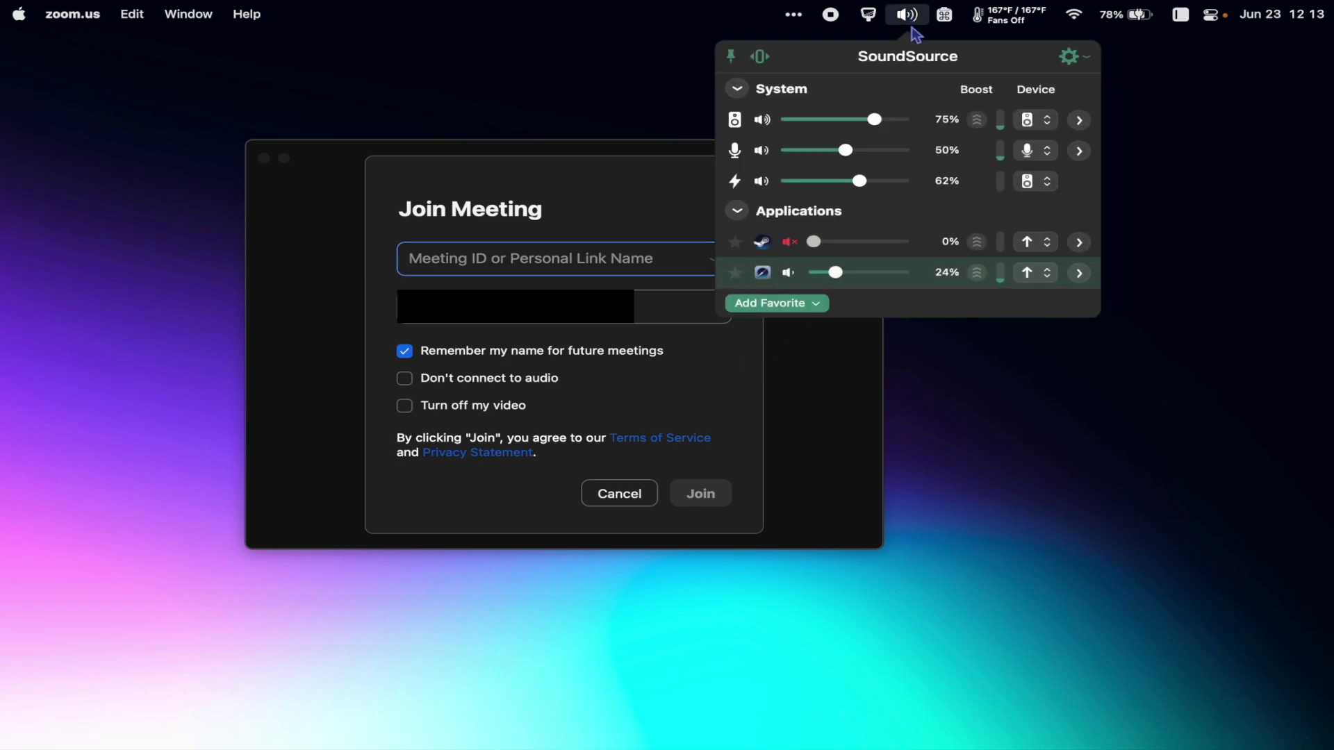
pyautogui.click(1081, 243)
pyautogui.click(1081, 243)
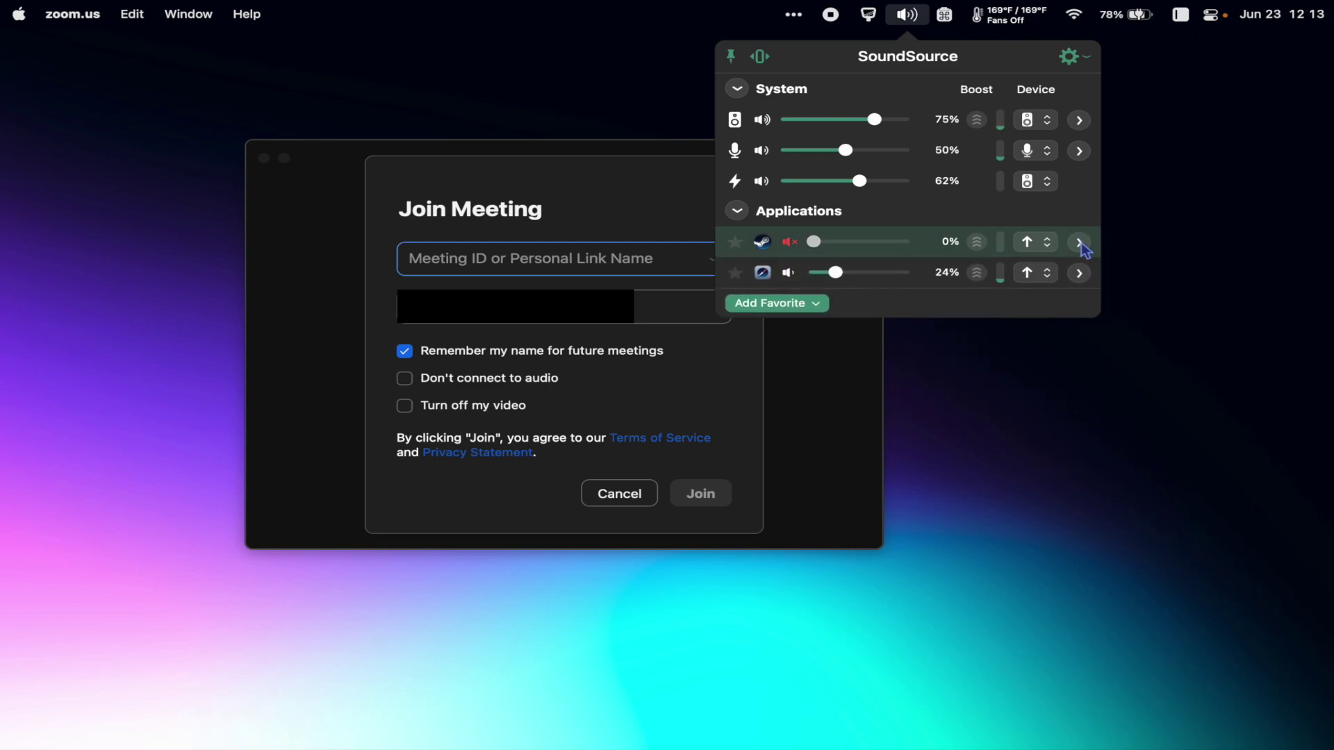
pyautogui.click(1047, 242)
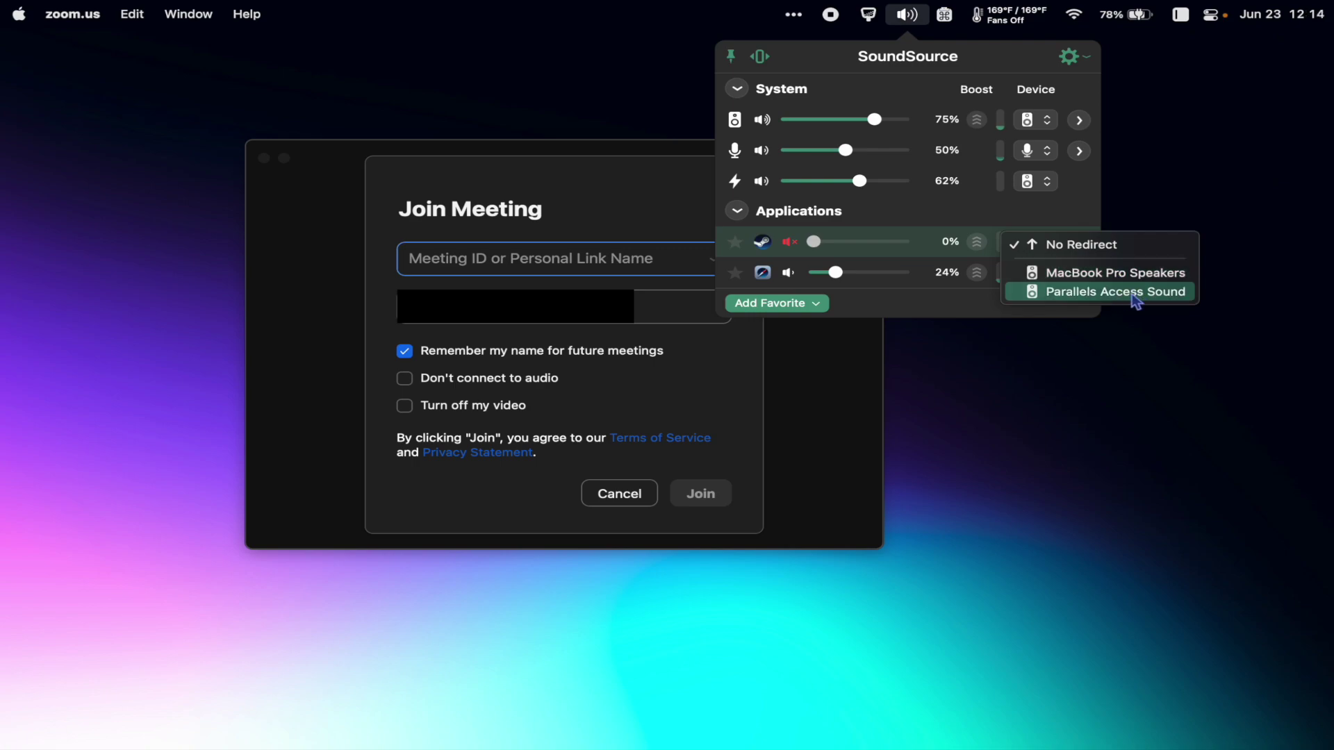
pyautogui.click(974, 300)
pyautogui.click(1055, 277)
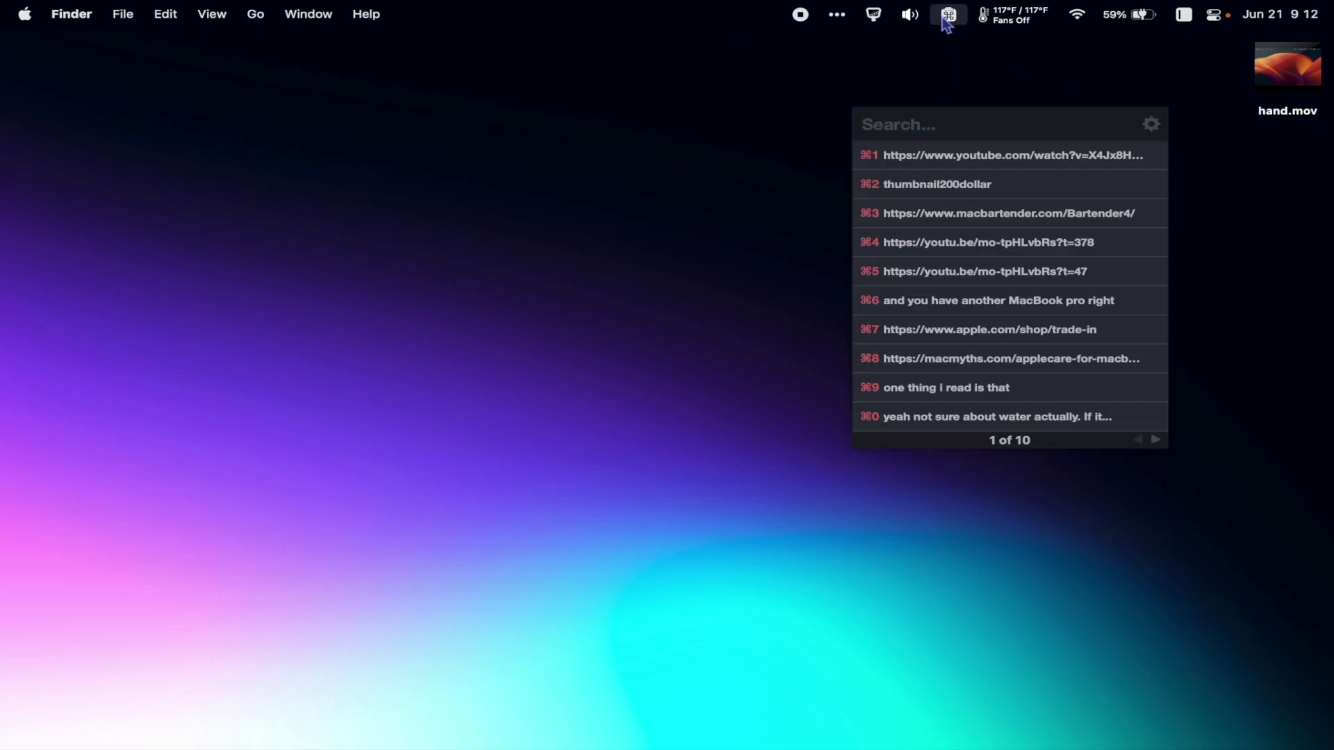
pyautogui.click(795, 241)
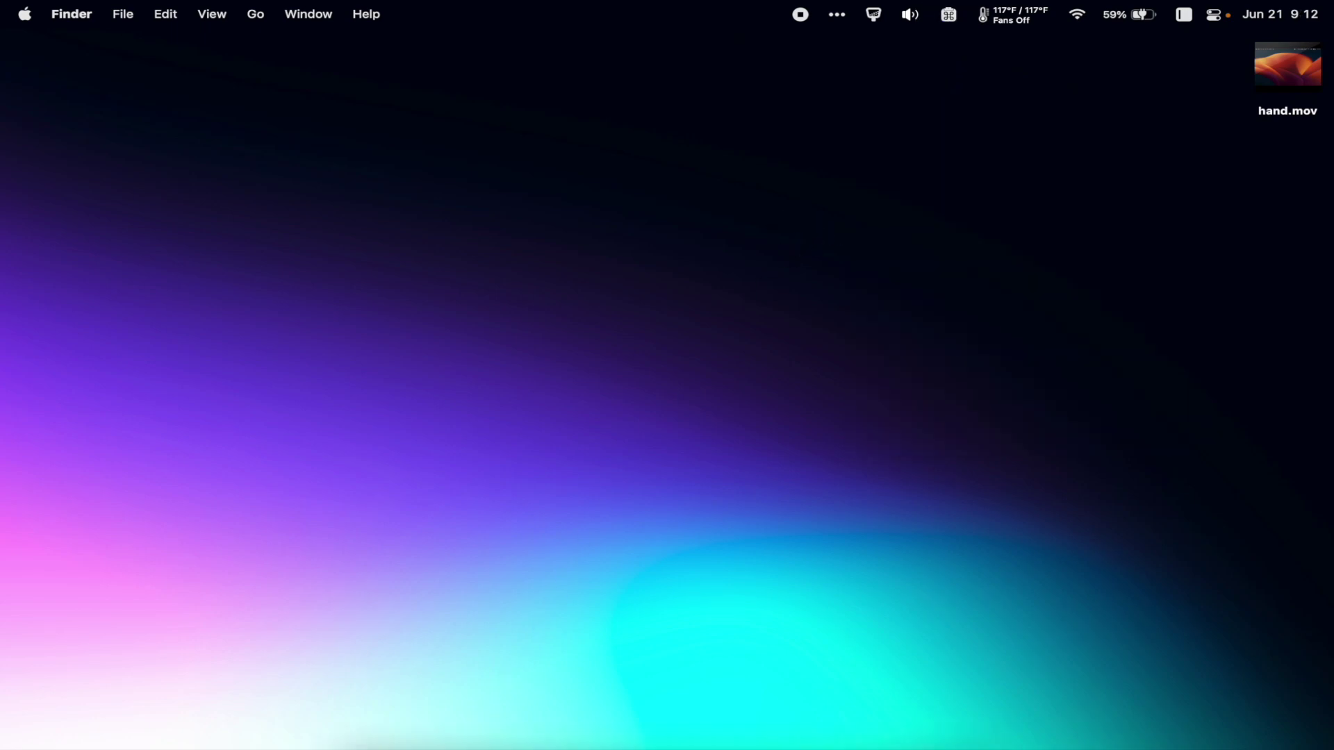
# Open Safari on the news site and copy the Wasabi article's summary paragraph.
pyautogui.click(436, 695)
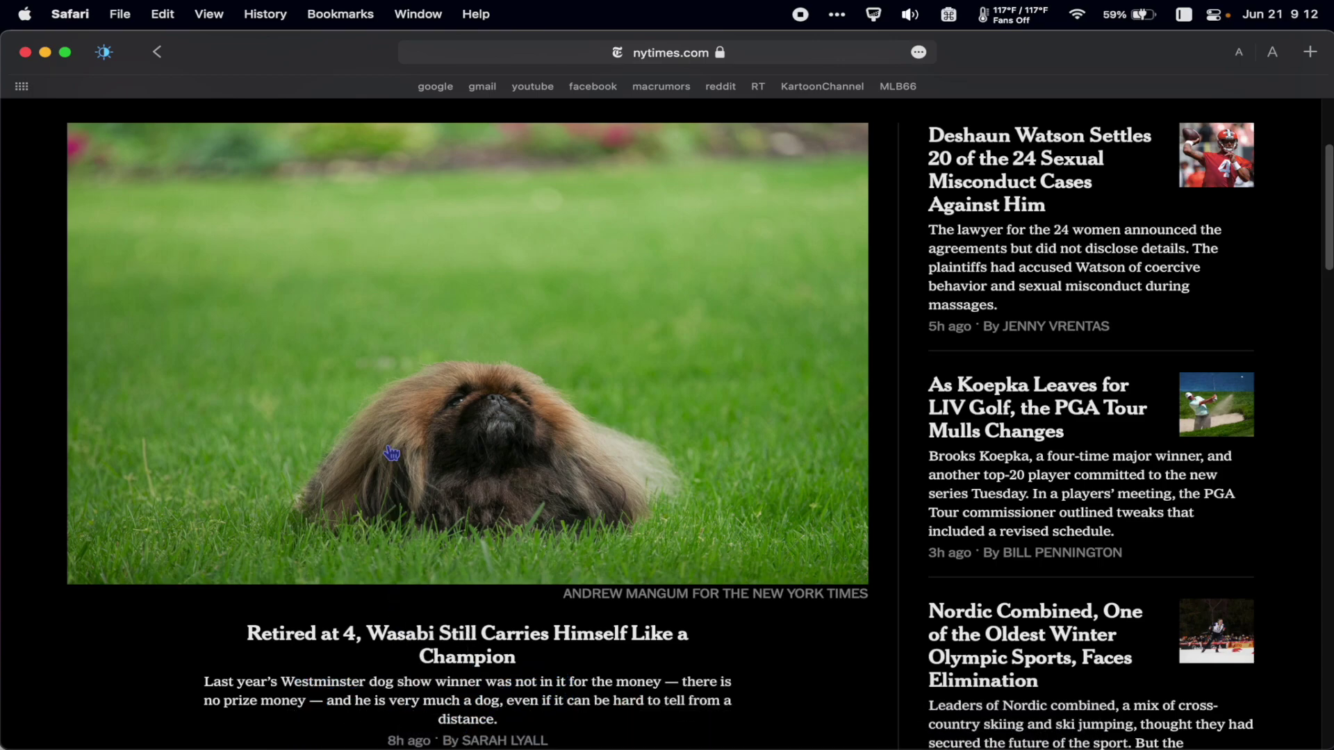
pyautogui.scroll(-3, 388, 451)
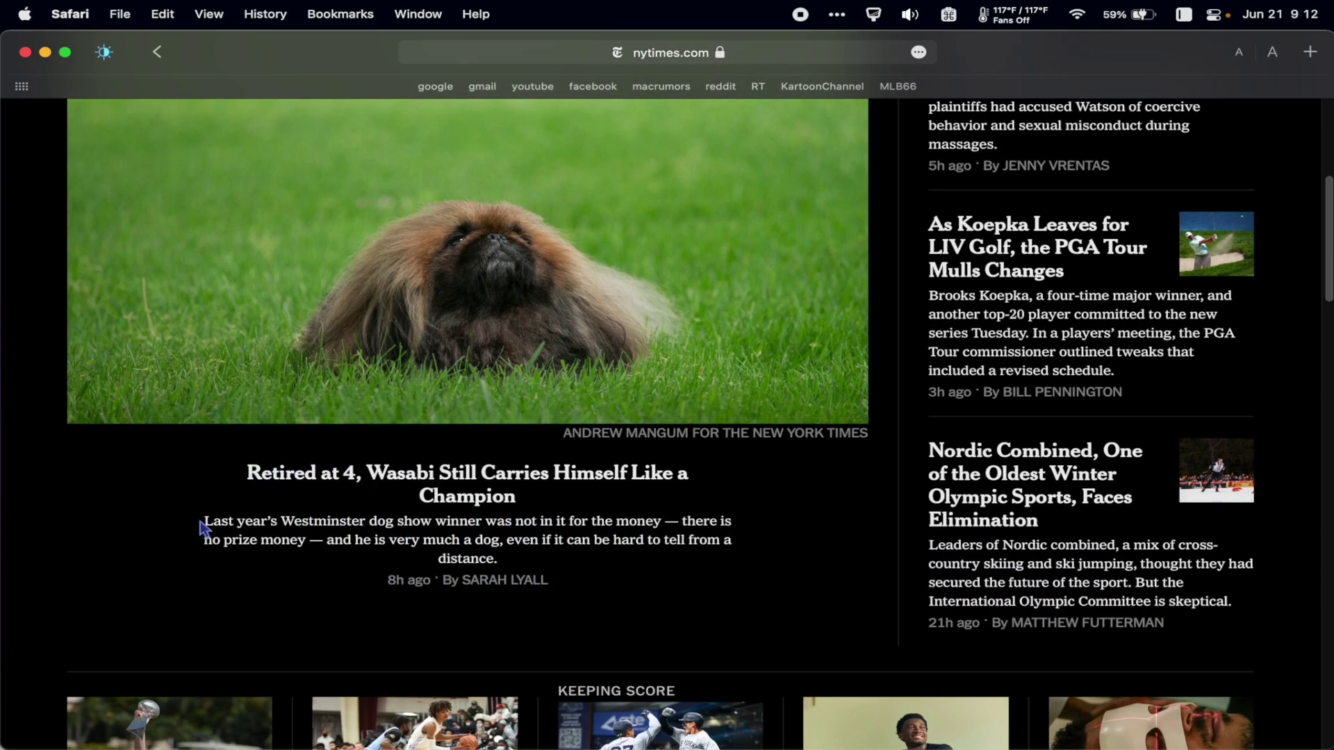
pyautogui.moveTo(202, 524); pyautogui.dragTo(507, 554)
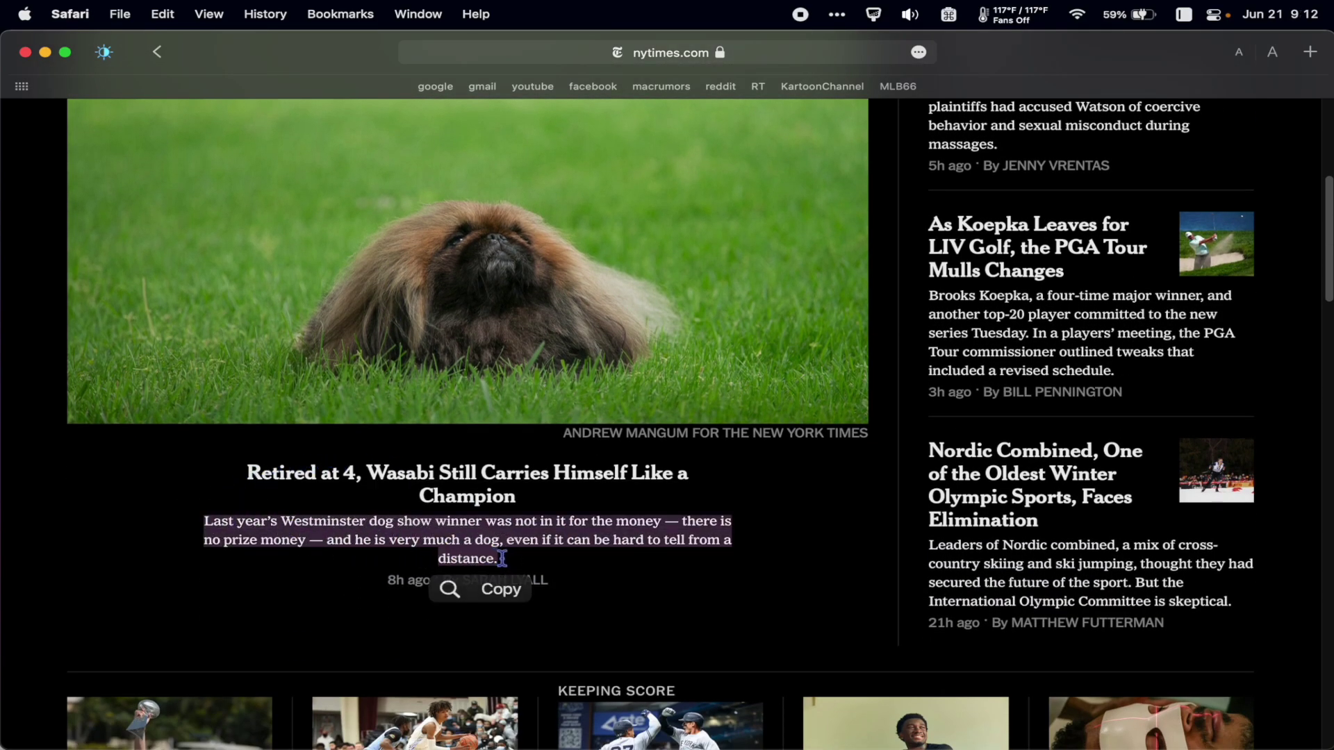
pyautogui.click(501, 590)
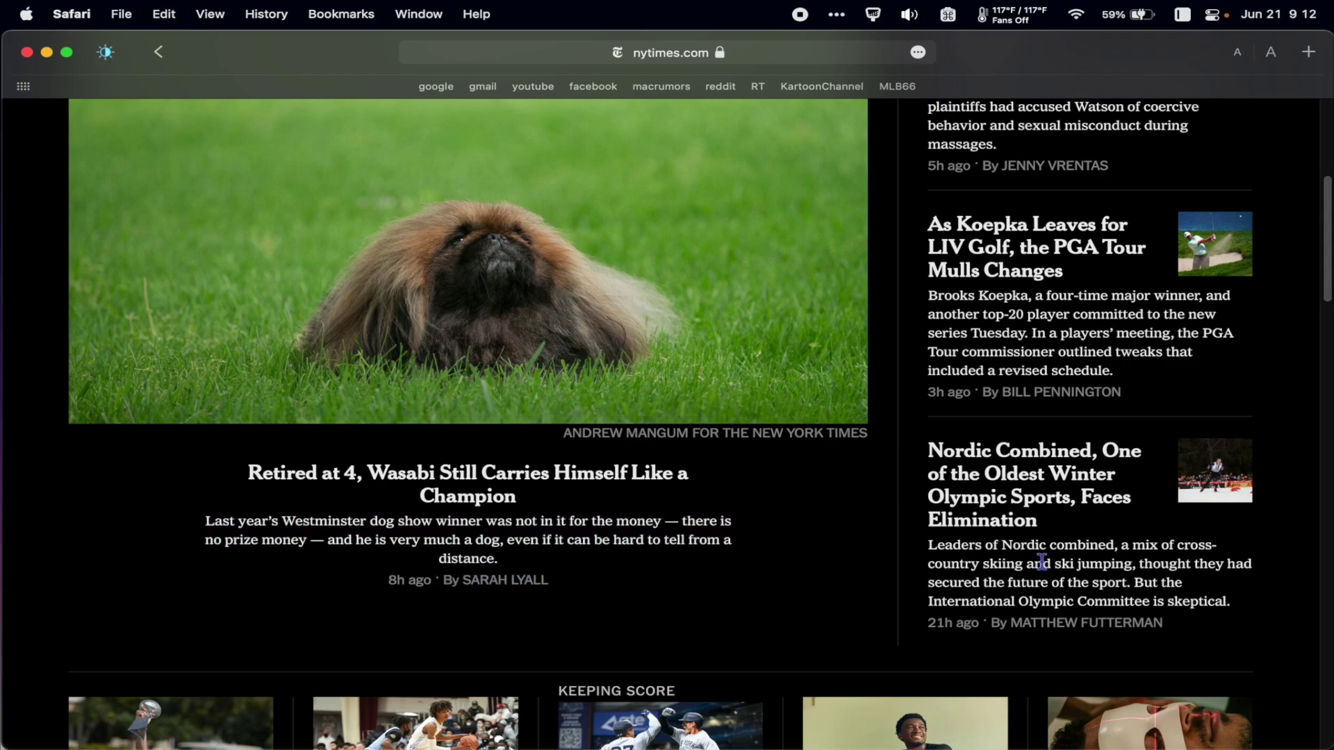
# Copy the Nordic Combined and Koepka headlines, then switch to the blank Pages document.
pyautogui.click(1022, 514)
pyautogui.moveTo(1022, 514); pyautogui.dragTo(930, 452)
pyautogui.click(931, 419)
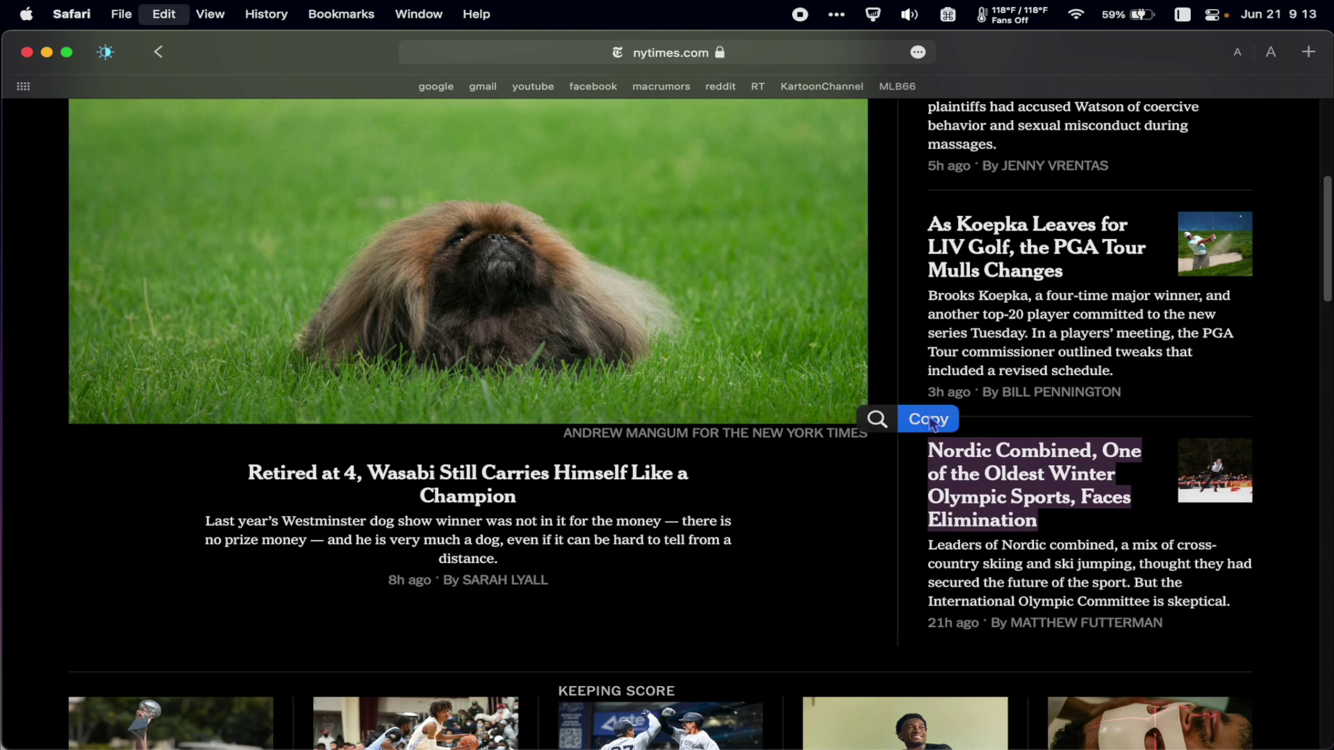
pyautogui.click(1070, 275)
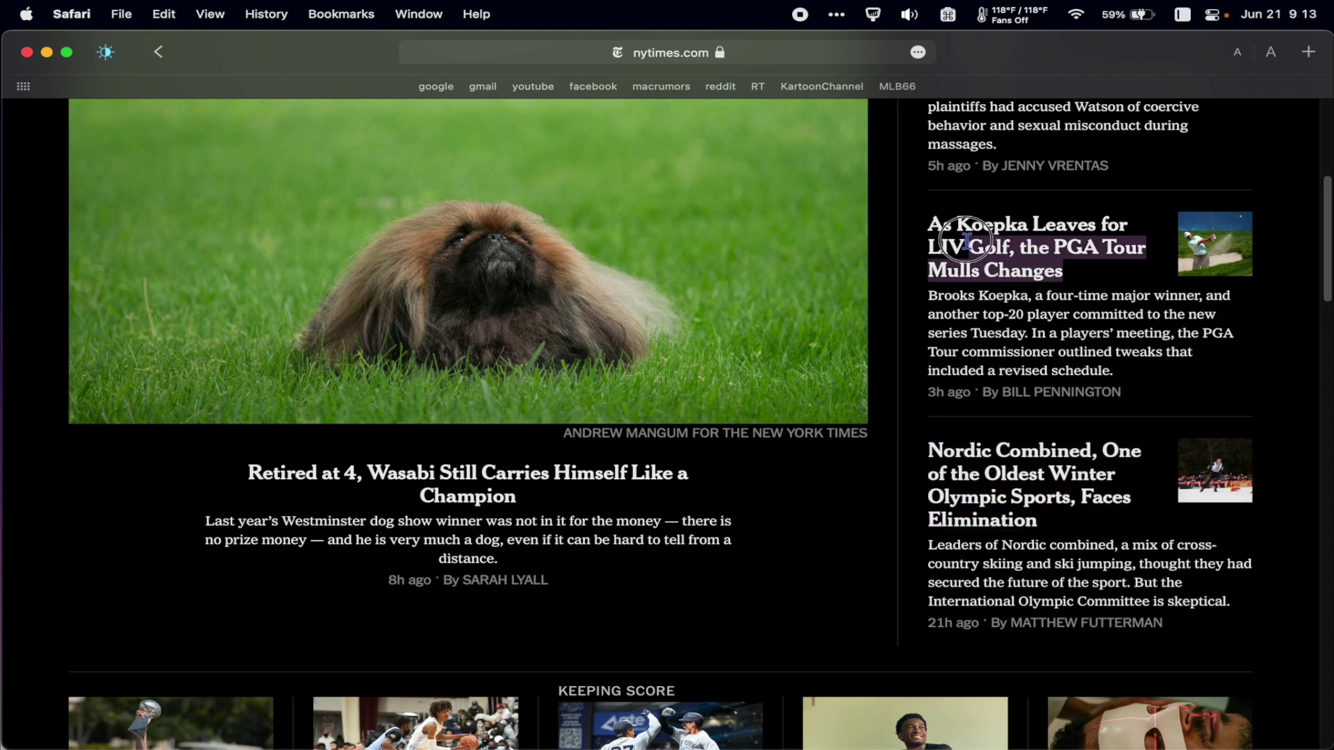
pyautogui.moveTo(967, 241); pyautogui.dragTo(918, 226)
pyautogui.click(925, 192)
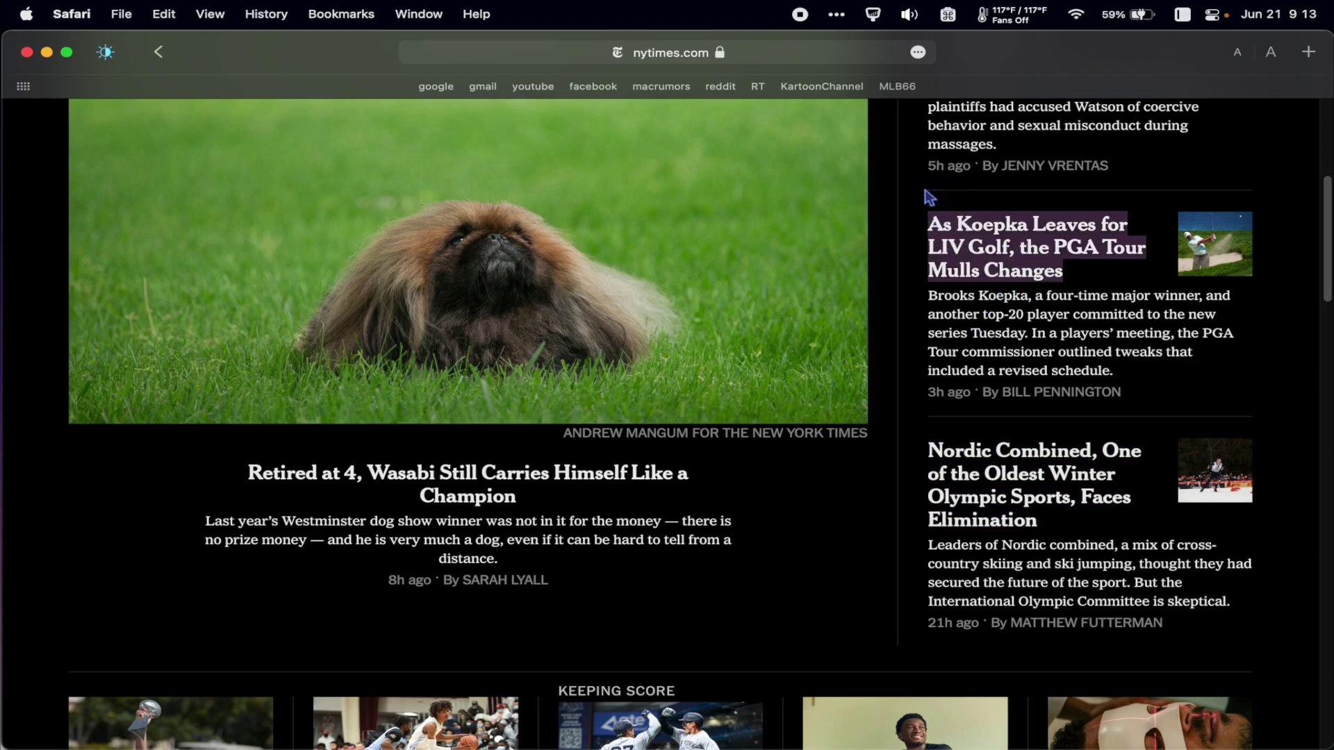
pyautogui.press('super+Tab')
# Paste the Koepka headline, Nordic Combined headline and summary paragraph from CopyClip on separate lines.
pyautogui.press('shift+super+c')
pyautogui.click(929, 157)
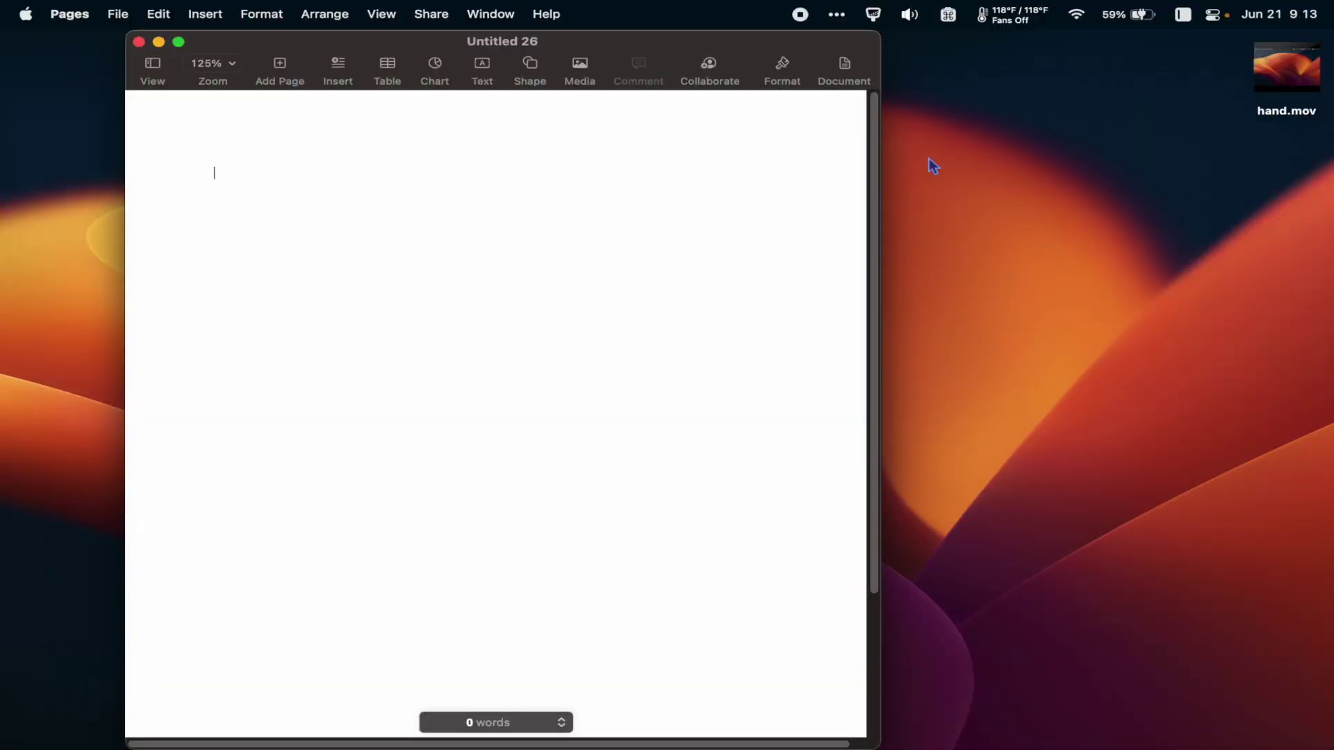
pyautogui.press('Return')
pyautogui.press('shift+super+c')
pyautogui.click(903, 183)
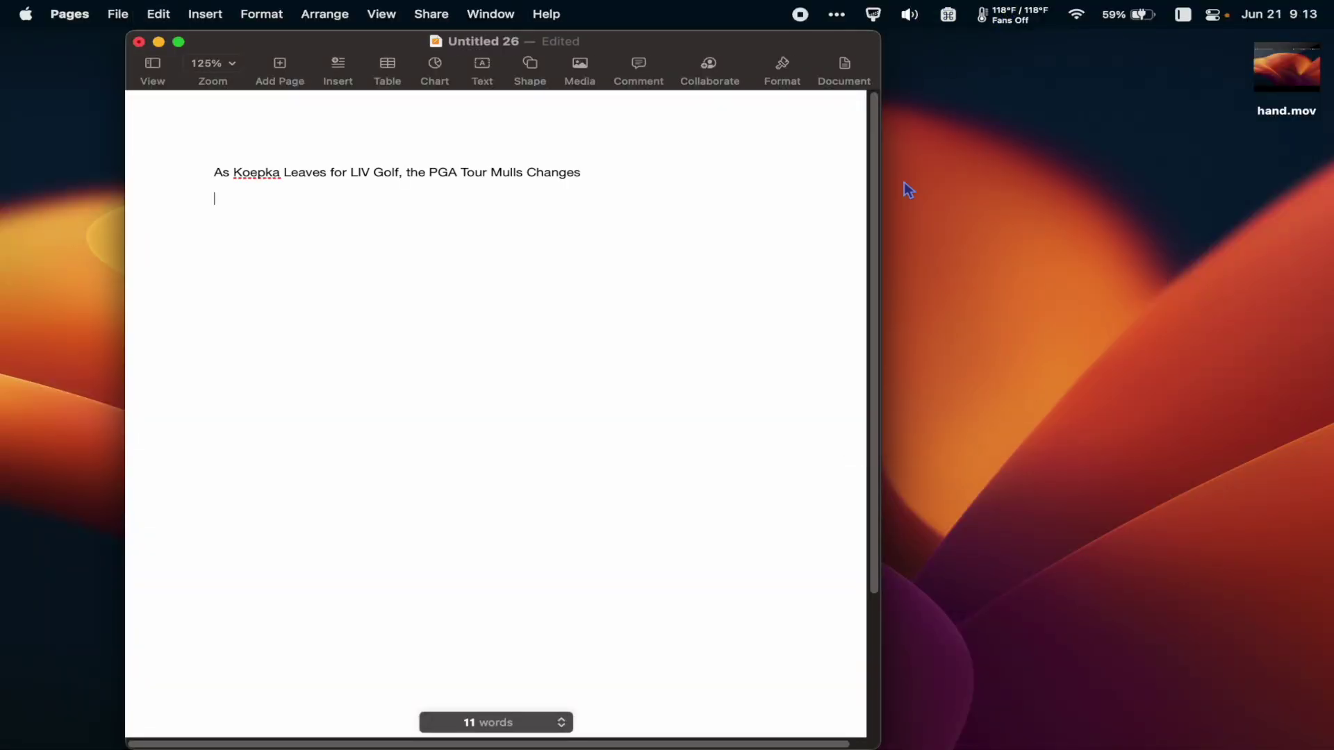
pyautogui.press('Return')
pyautogui.press('shift+super+c')
pyautogui.click(903, 208)
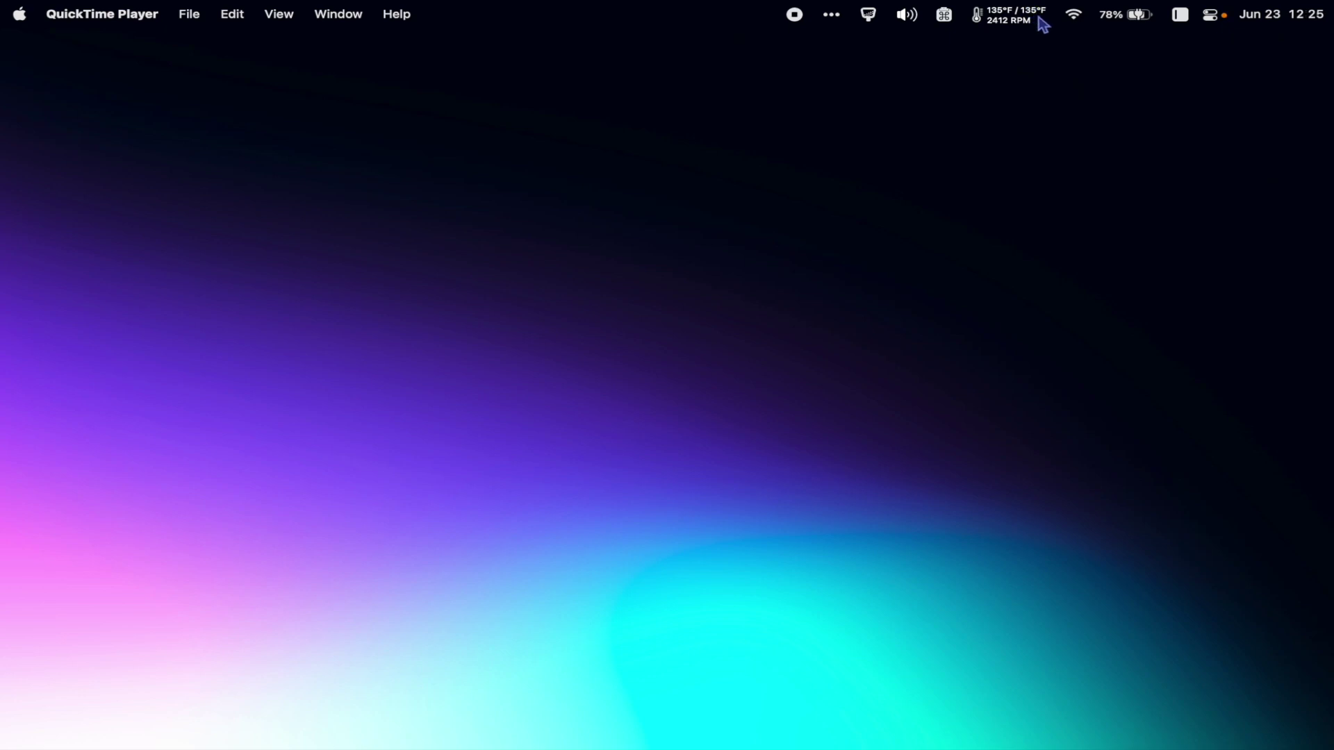
# Open TG Pro's fan readings, drag both linked fan sliders in Manual mode, then switch back to System.
pyautogui.click(1044, 25)
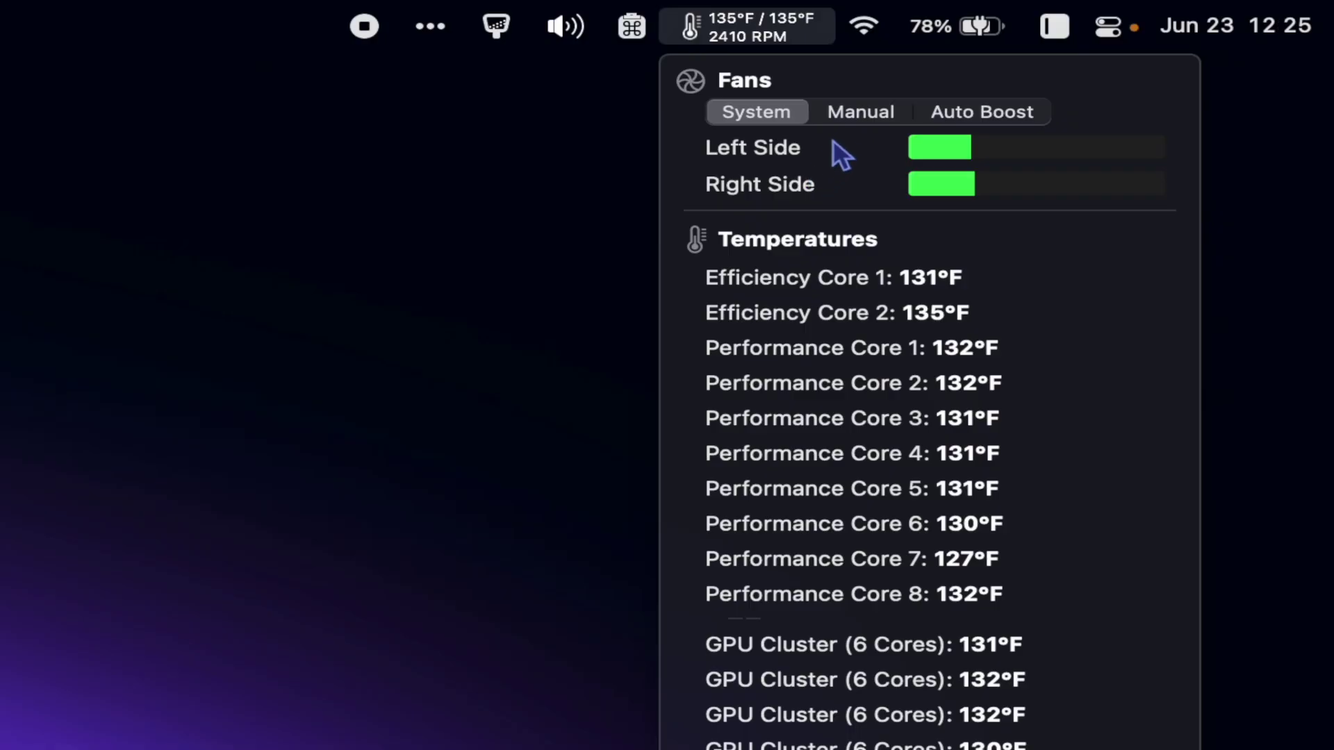
pyautogui.click(1074, 64)
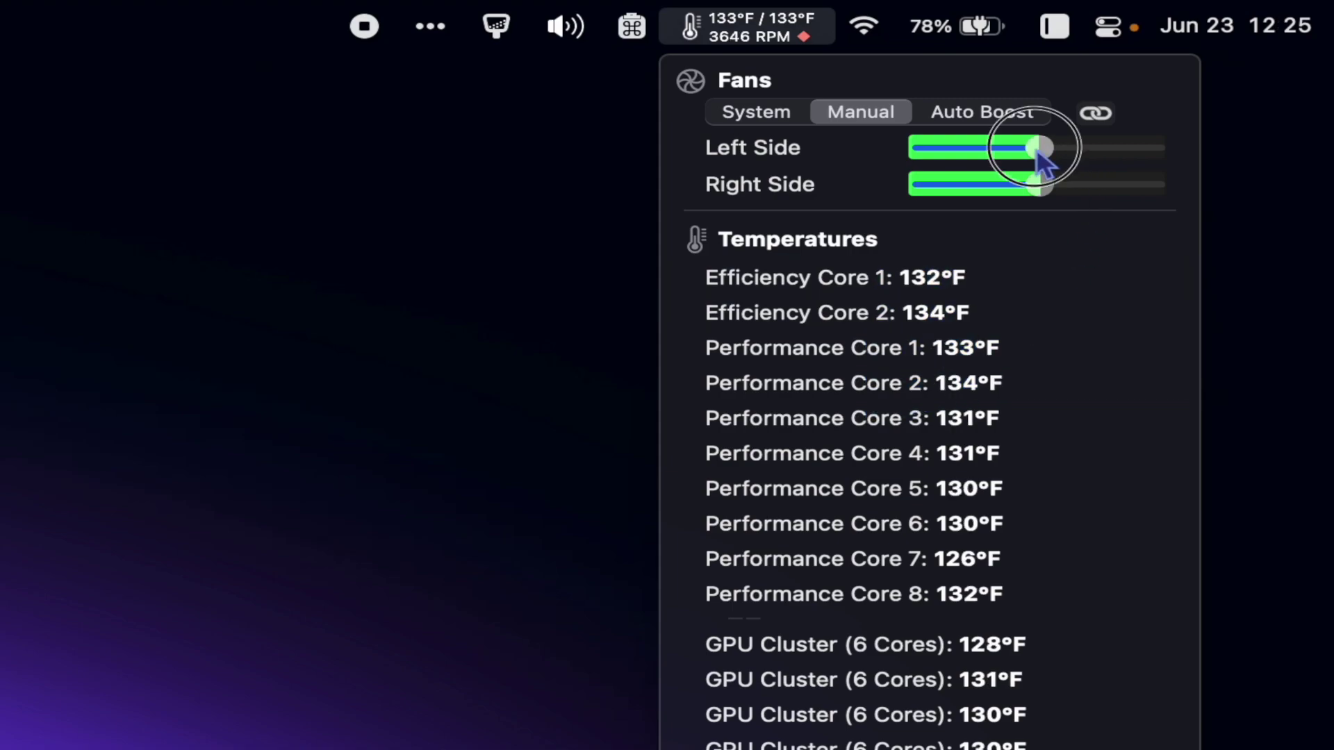
pyautogui.moveTo(1035, 148); pyautogui.dragTo(1124, 148)
pyautogui.click(757, 113)
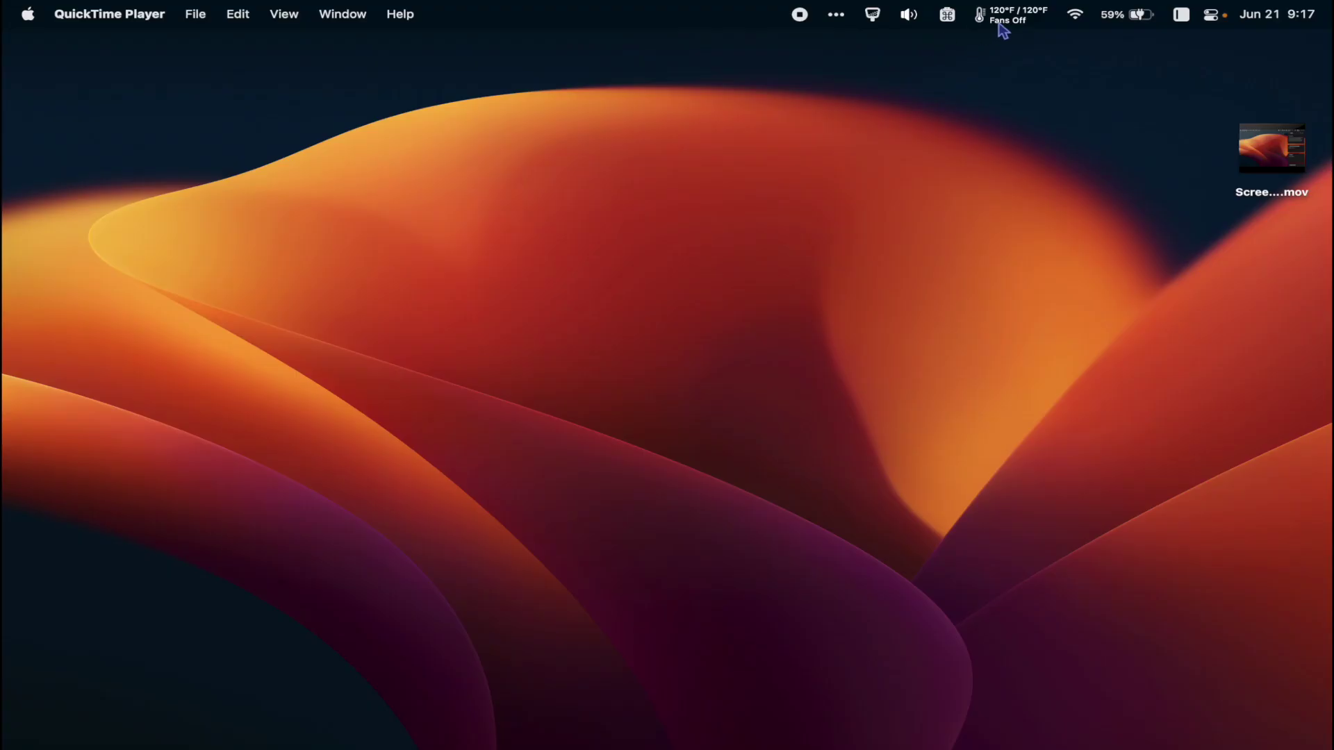
# Add a 'JUNE 2- DONE' line below JUNE 1 - Done in the BATTERY CALIBRATION note.
pyautogui.click(1075, 17)
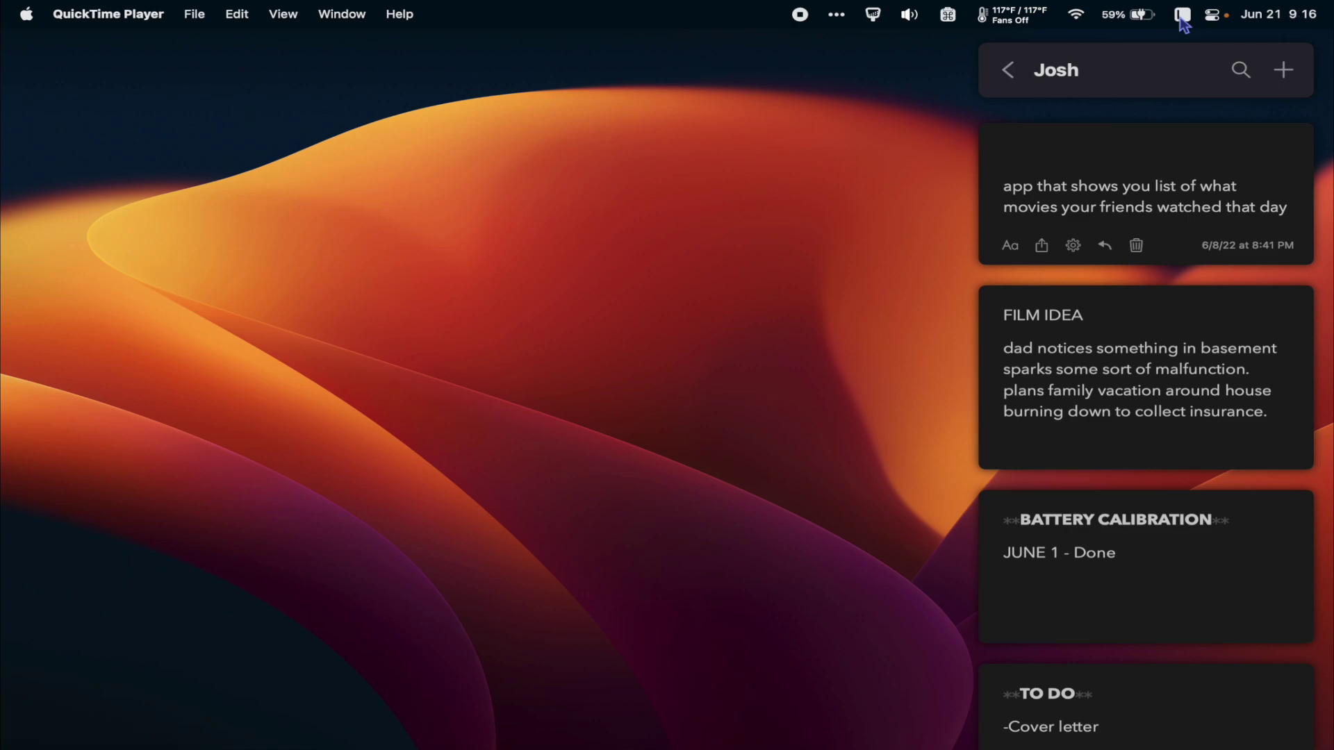
pyautogui.click(1181, 16)
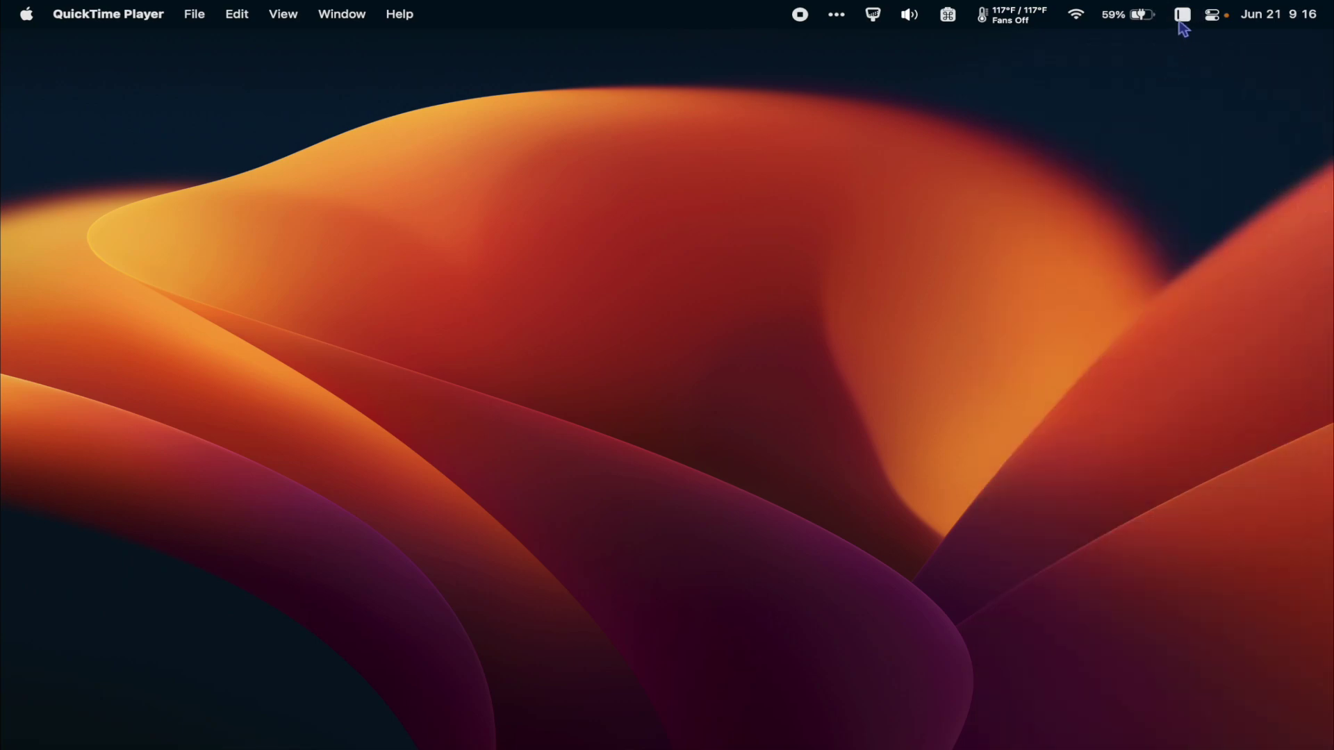
pyautogui.click(1181, 20)
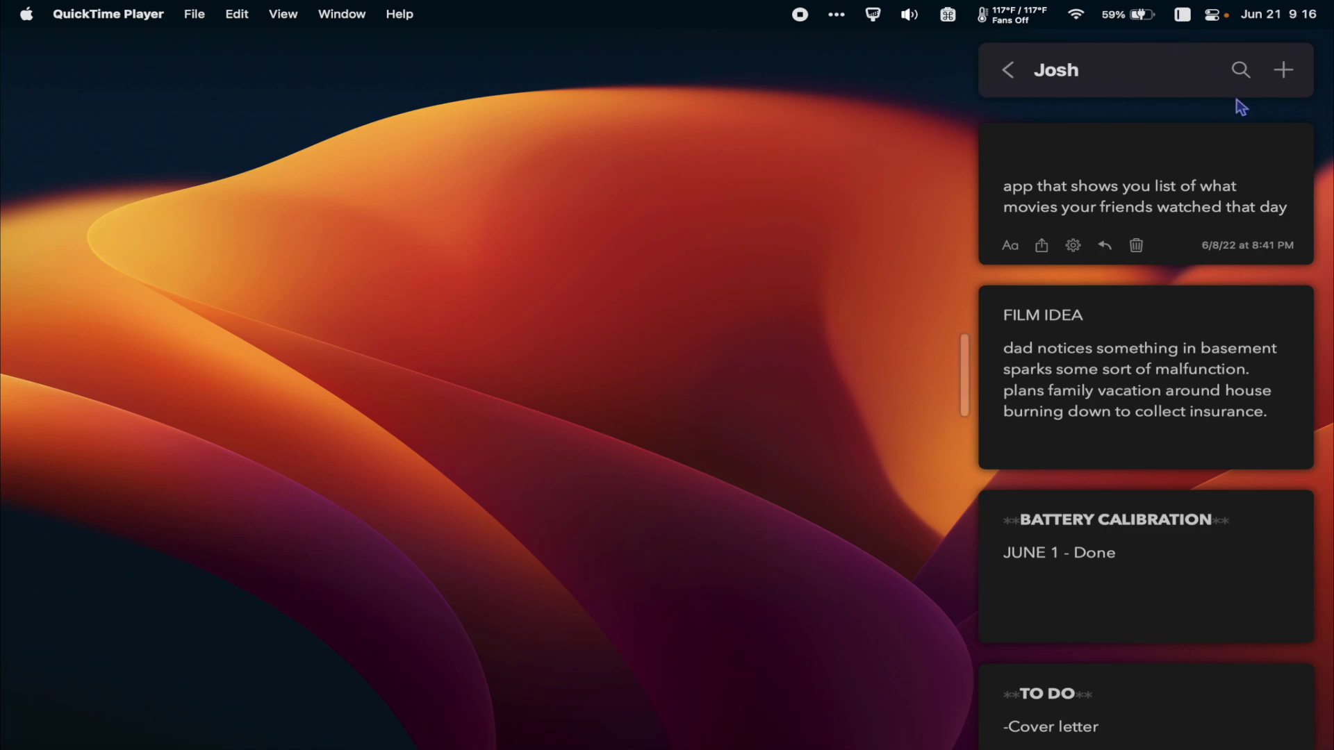
pyautogui.scroll(-5, 1207, 138)
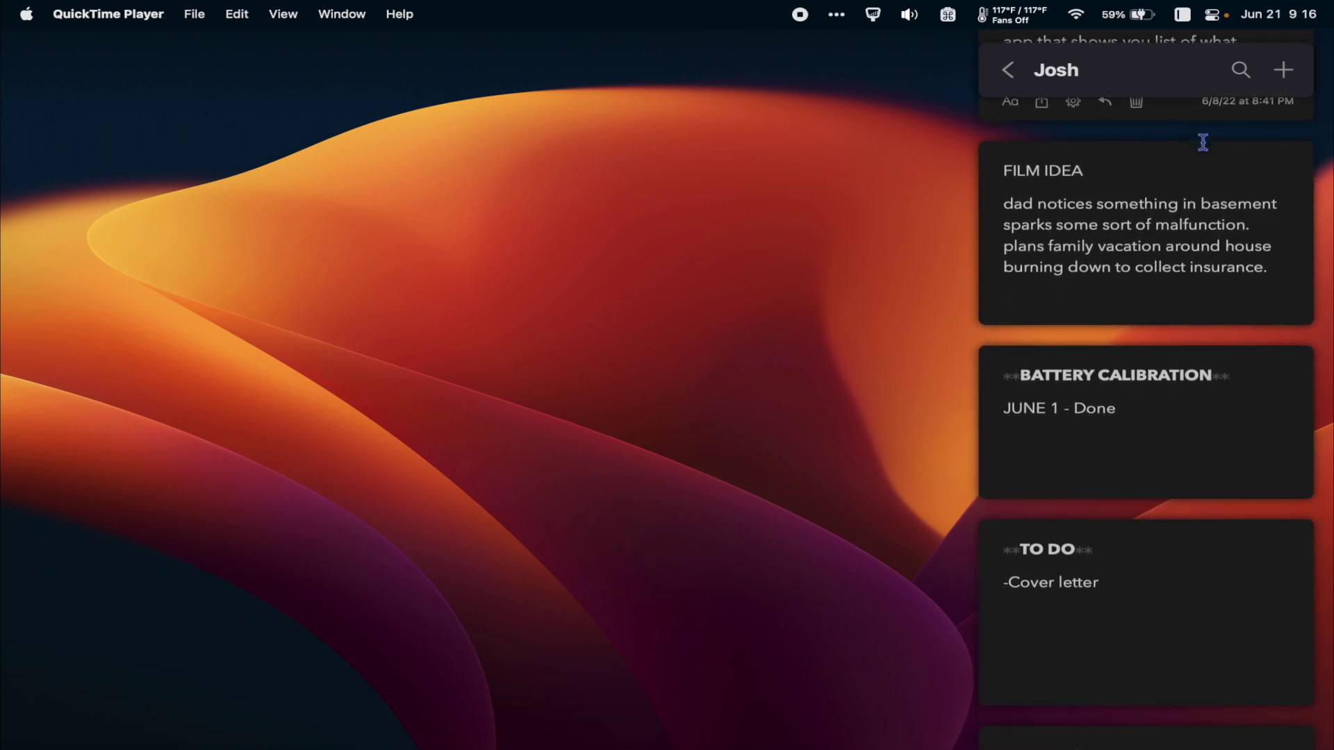
pyautogui.click(1148, 317)
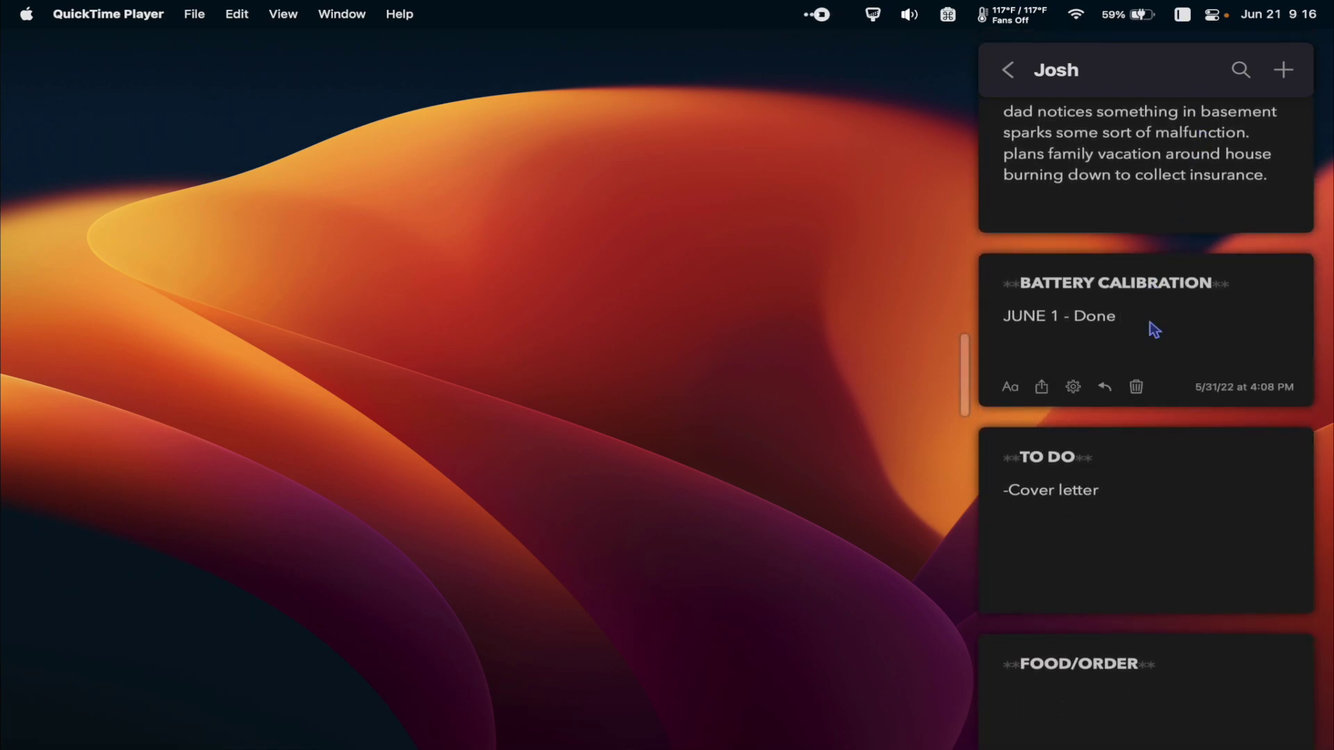
pyautogui.press('Return')
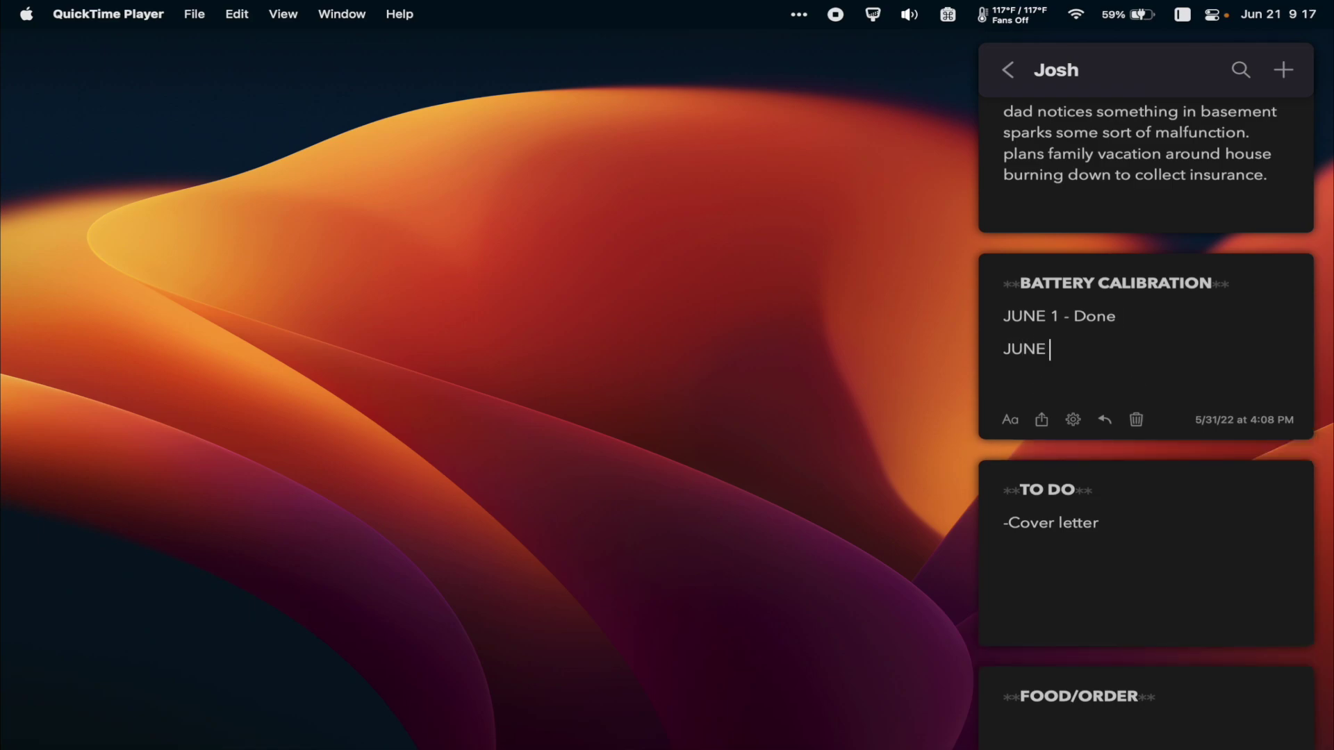
pyautogui.write('DONE')
pyautogui.click(592, 423)
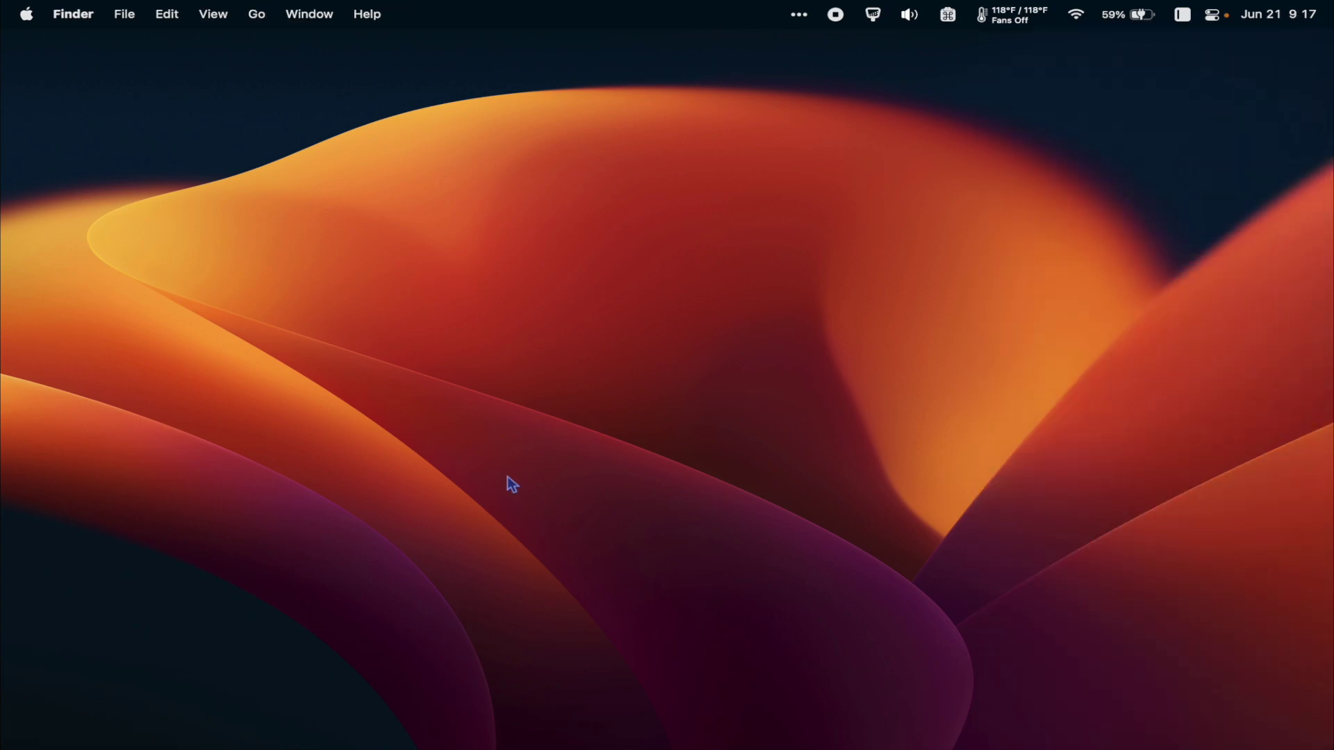
# Add a folder named 'Orders' in SideNotes, open it and start a new note there.
pyautogui.hotkey('ctrl', 'shift', 's')
pyautogui.click(1008, 70)
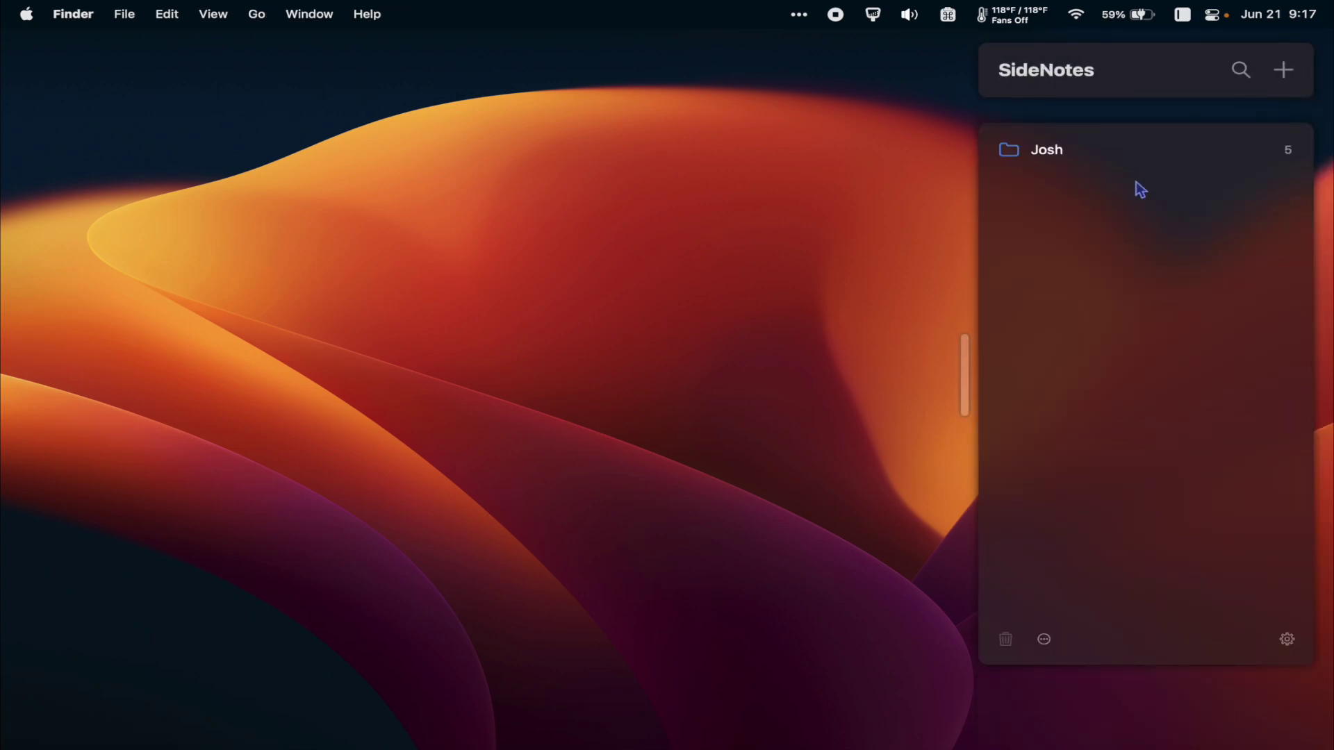
pyautogui.click(1283, 70)
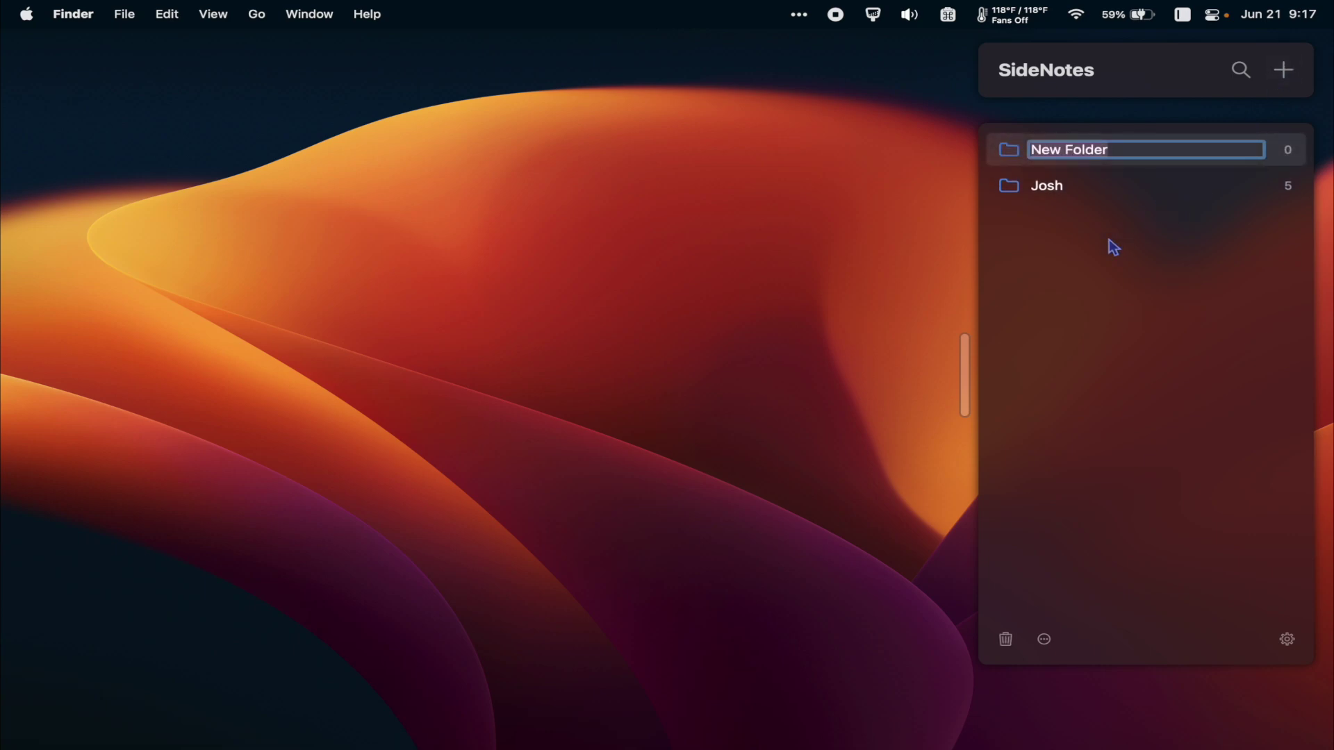
pyautogui.write('Orders')
pyautogui.press('Return')
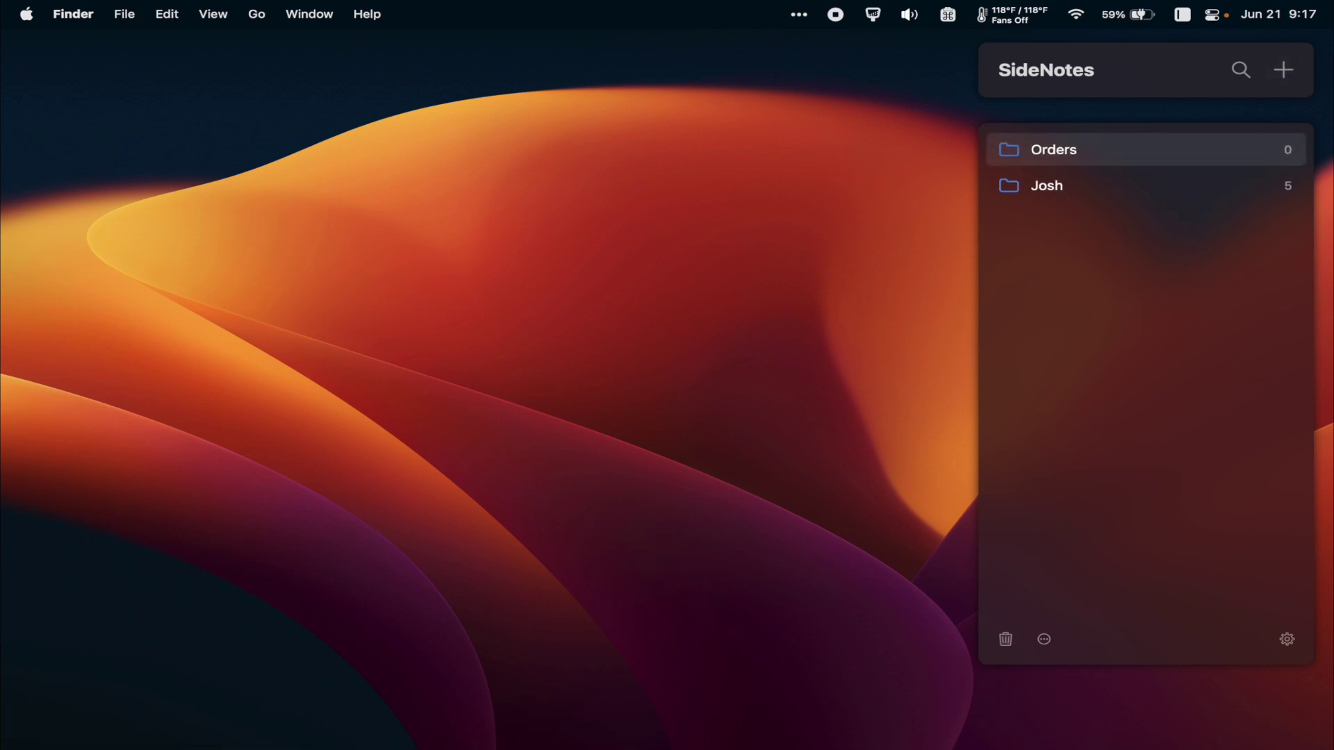
pyautogui.click(1064, 148)
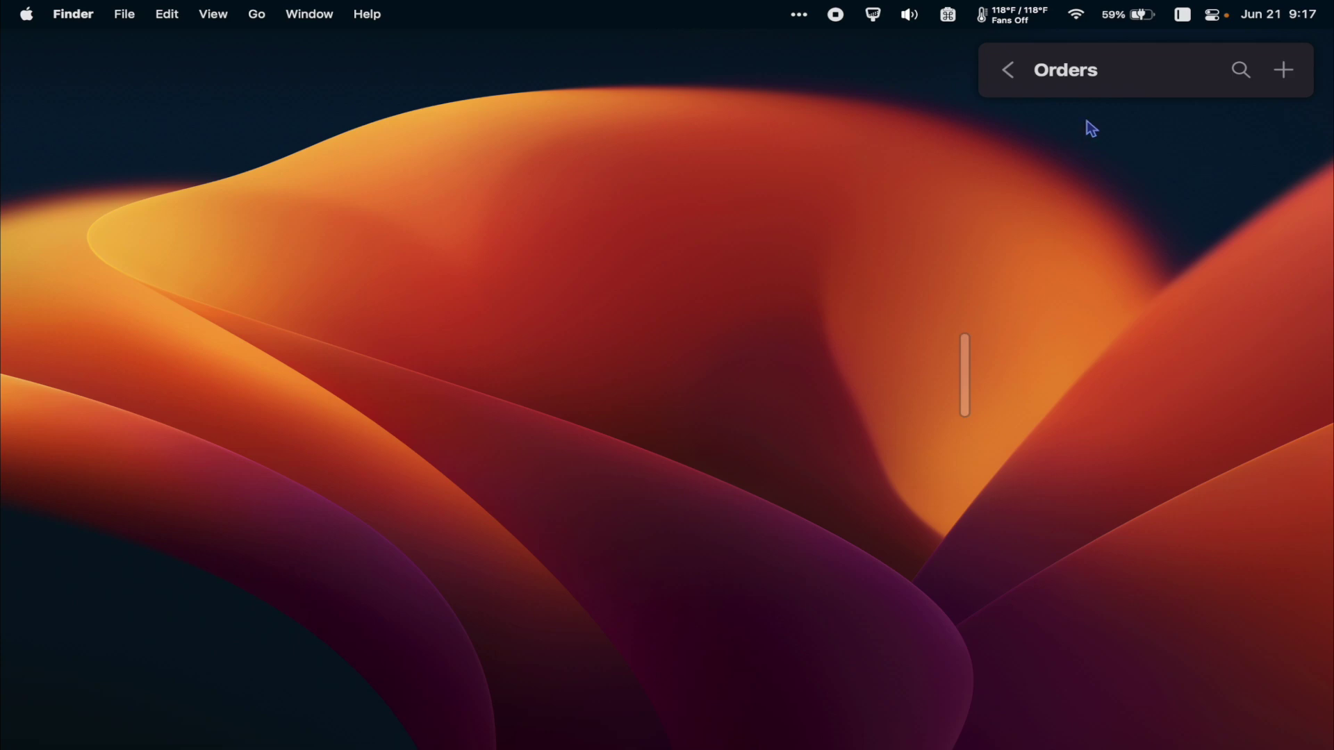
pyautogui.click(1284, 70)
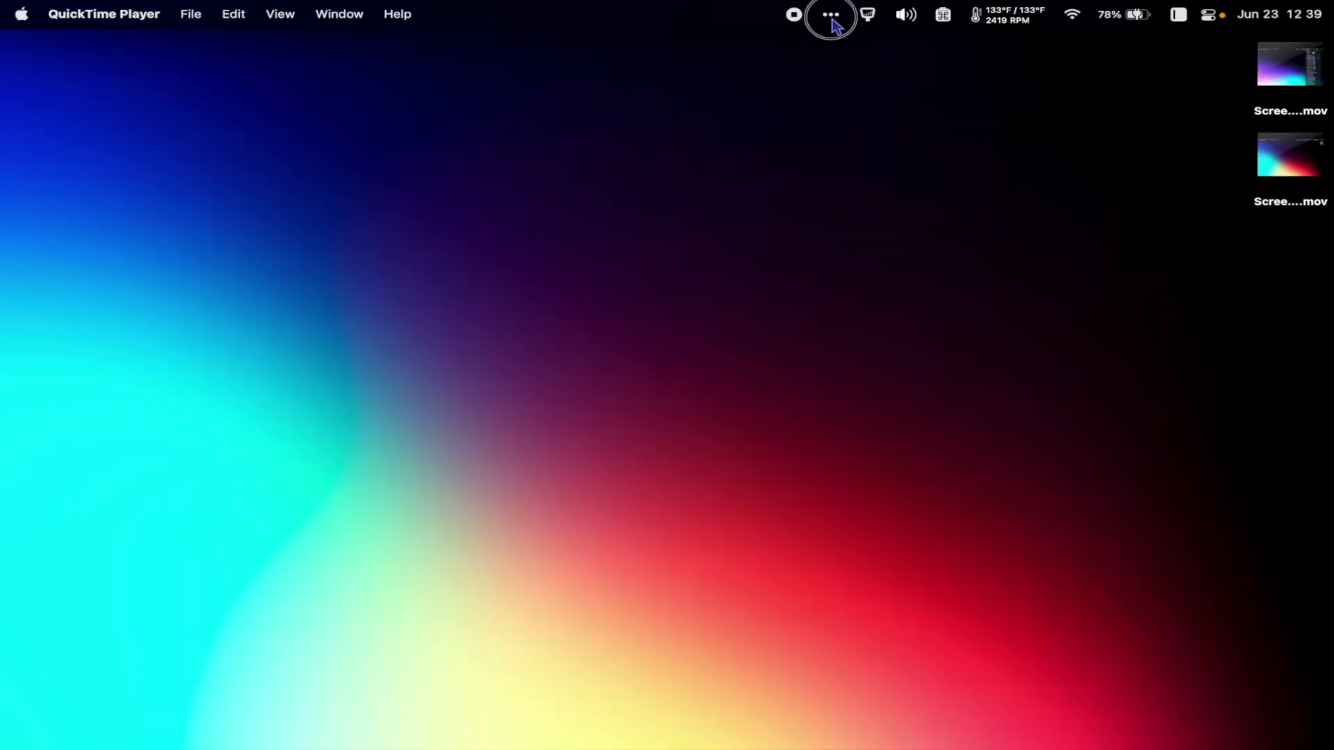
# Open BetterTouchTool's configuration and review the 3 Finger Tap, corner and bottom-right force click triggers.
pyautogui.click(767, 50)
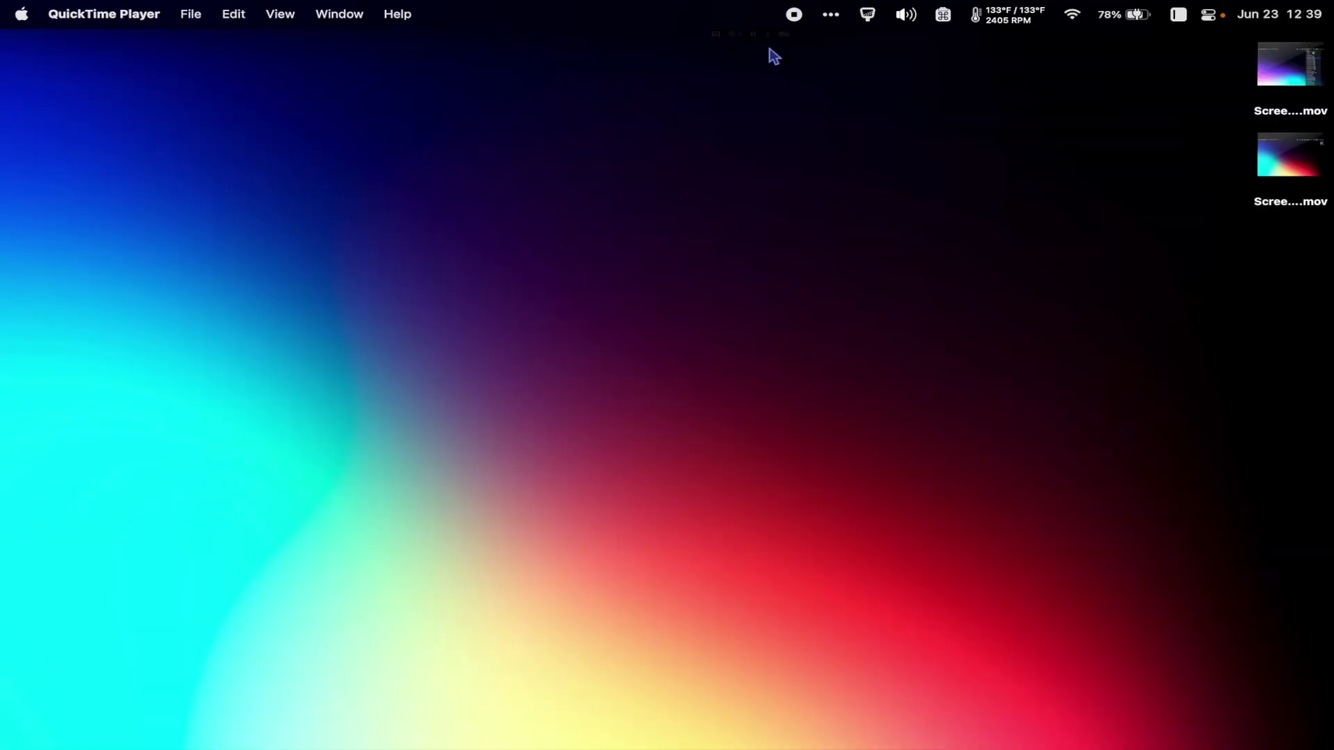
pyautogui.click(874, 47)
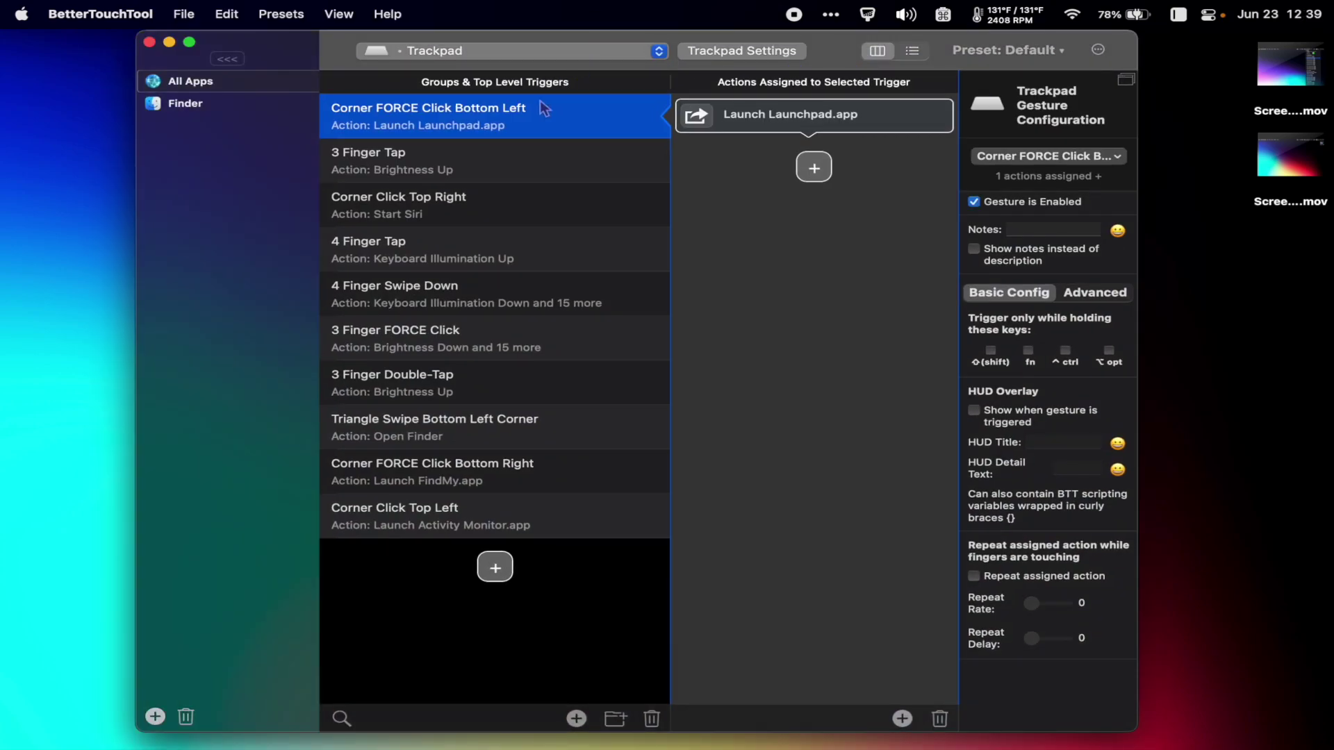
pyautogui.click(486, 167)
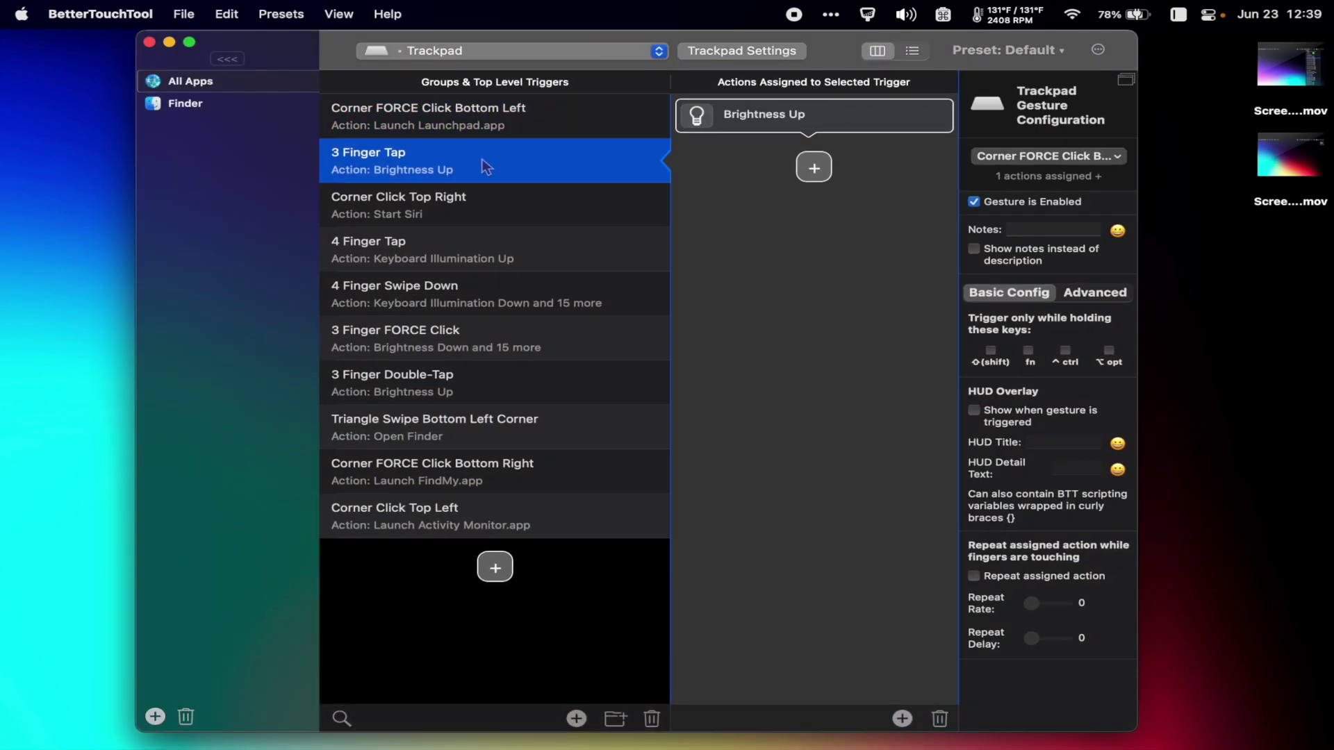
pyautogui.click(540, 204)
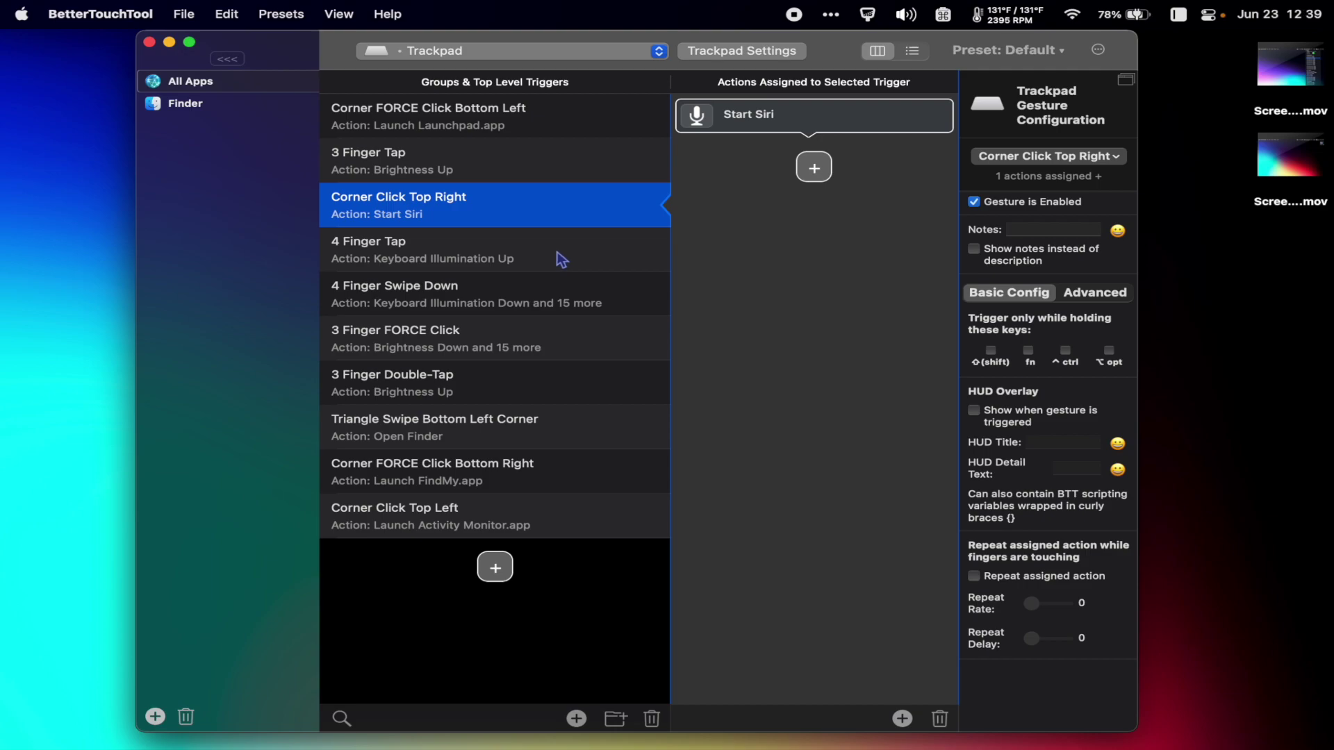
pyautogui.click(517, 430)
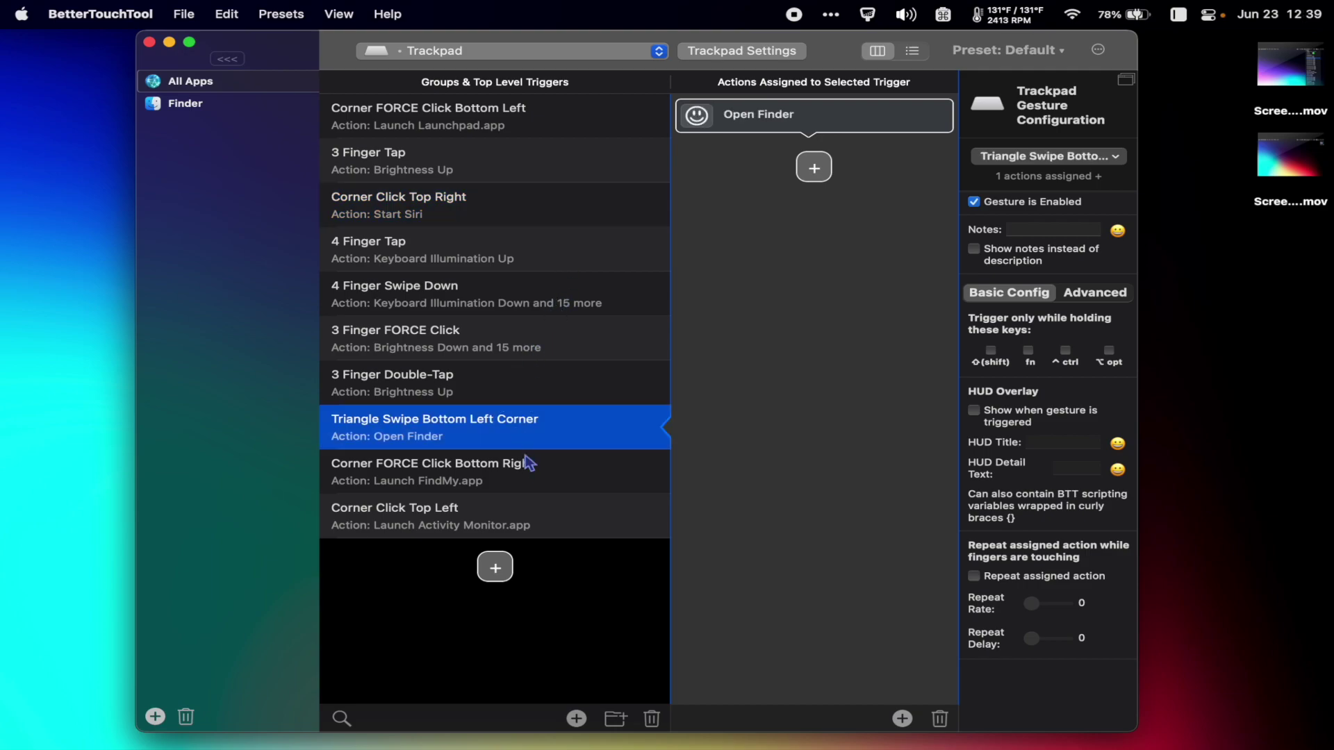
pyautogui.click(581, 481)
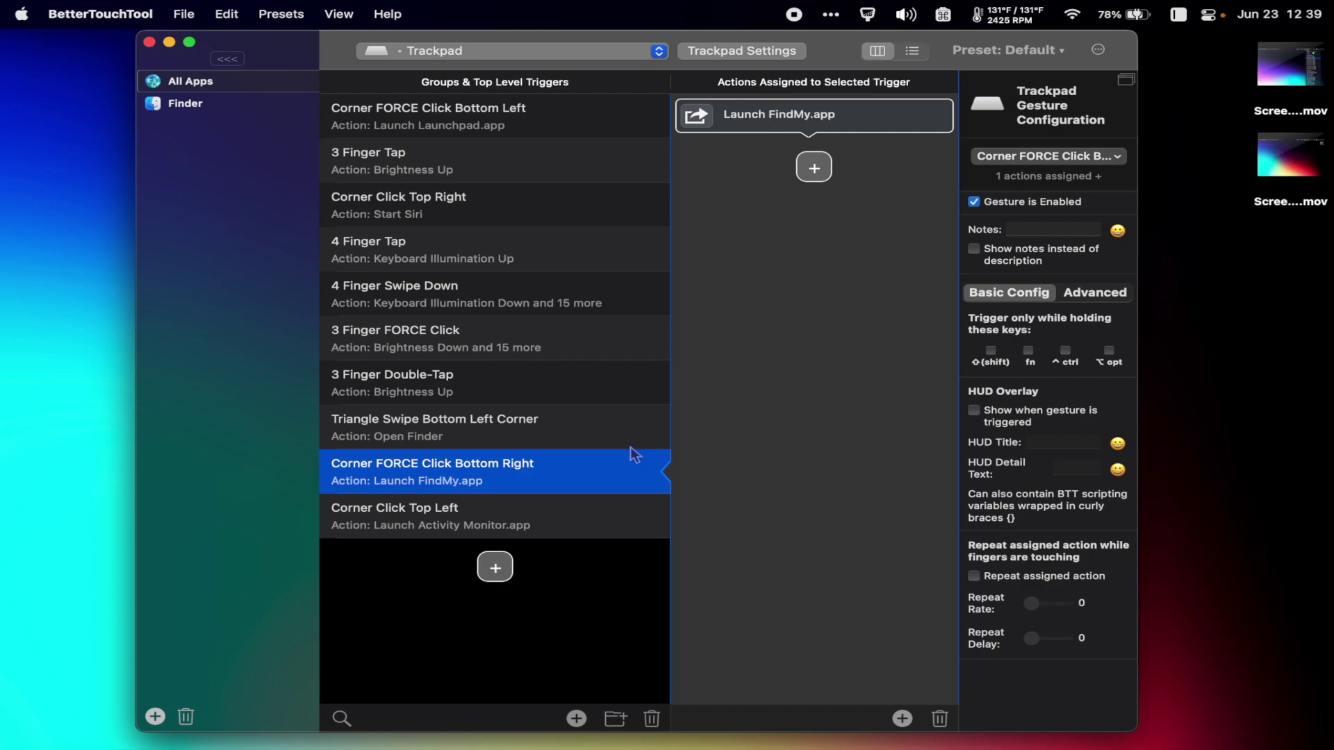
# Corner-click to invoke Siri and dismiss it, then open Launchpad with F4 and close it.
pyautogui.click(750, 427)
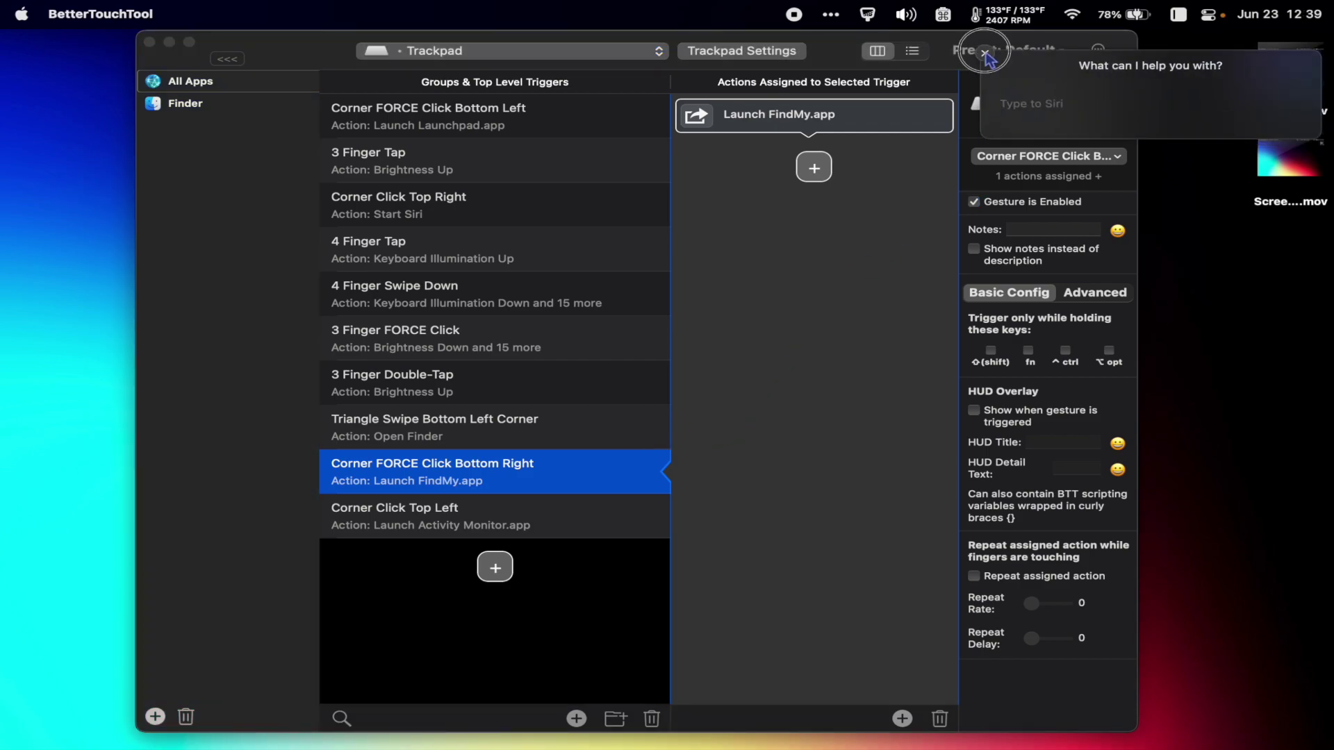
pyautogui.click(980, 54)
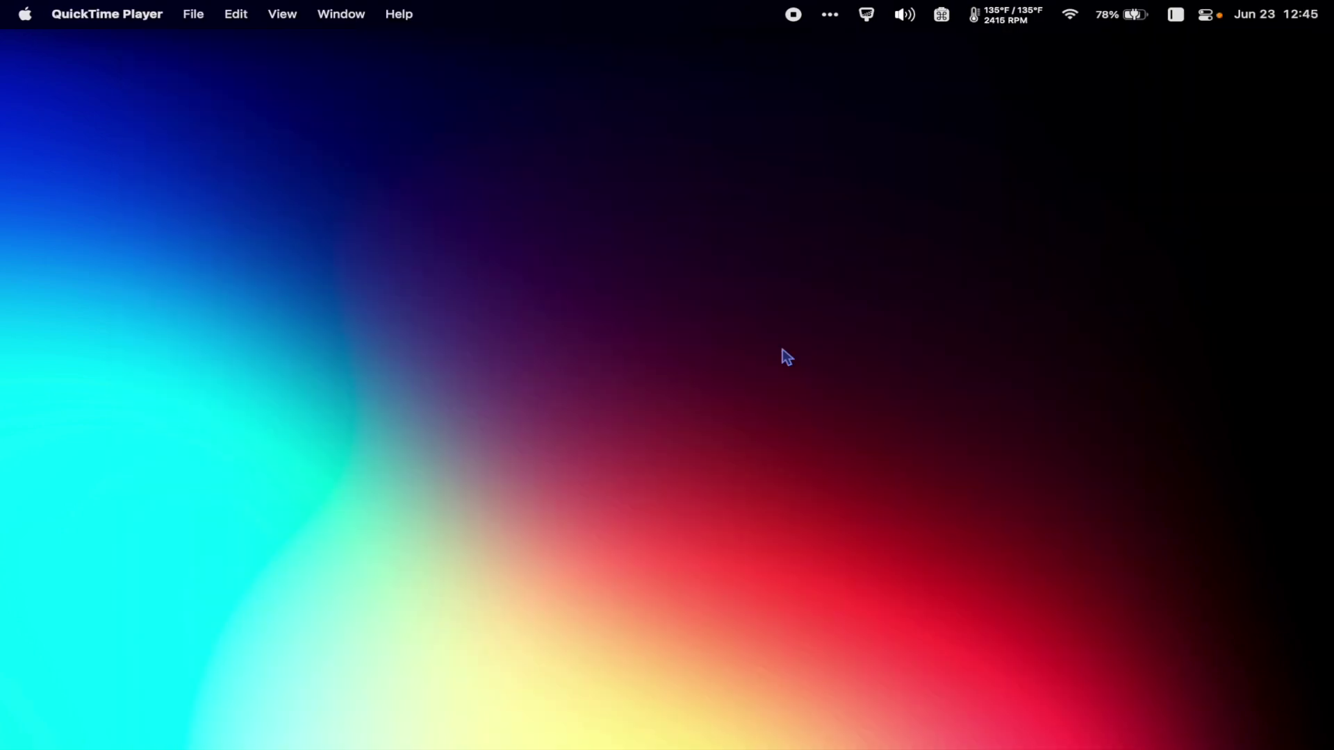
pyautogui.press('F4')
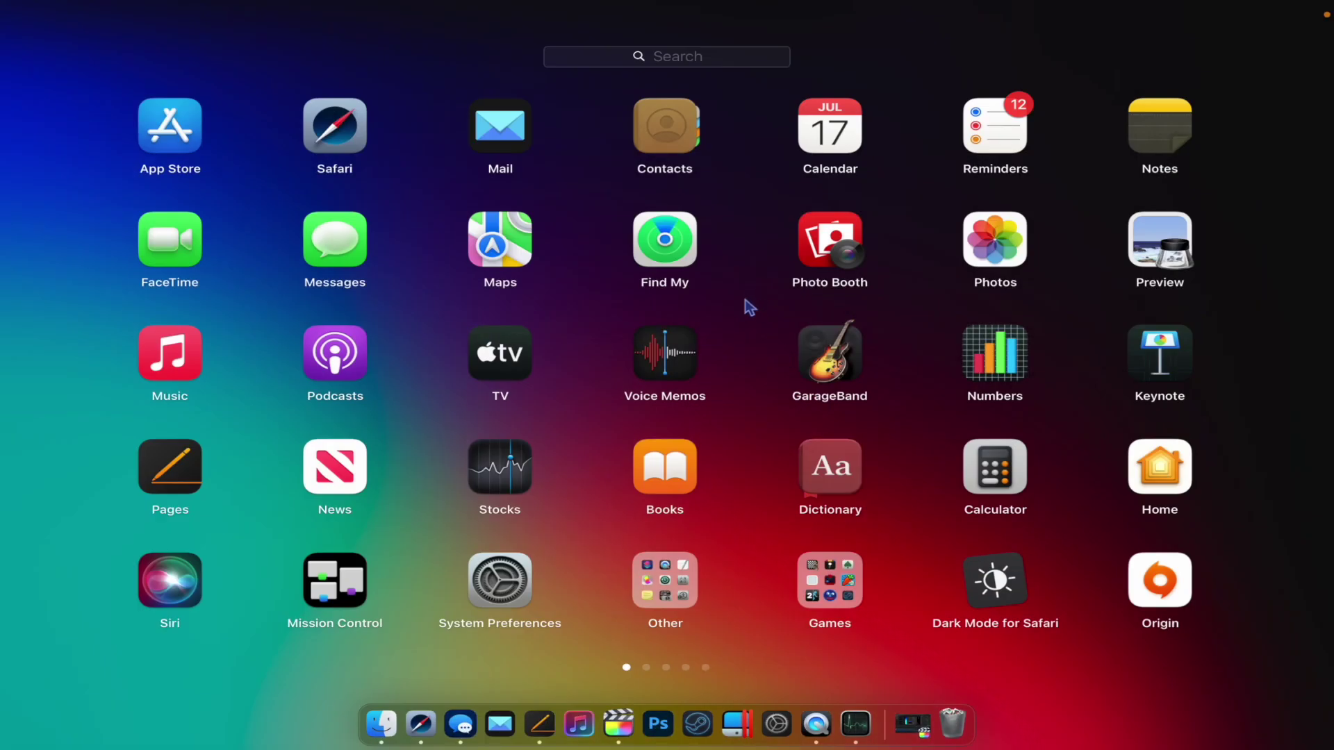
pyautogui.click(746, 322)
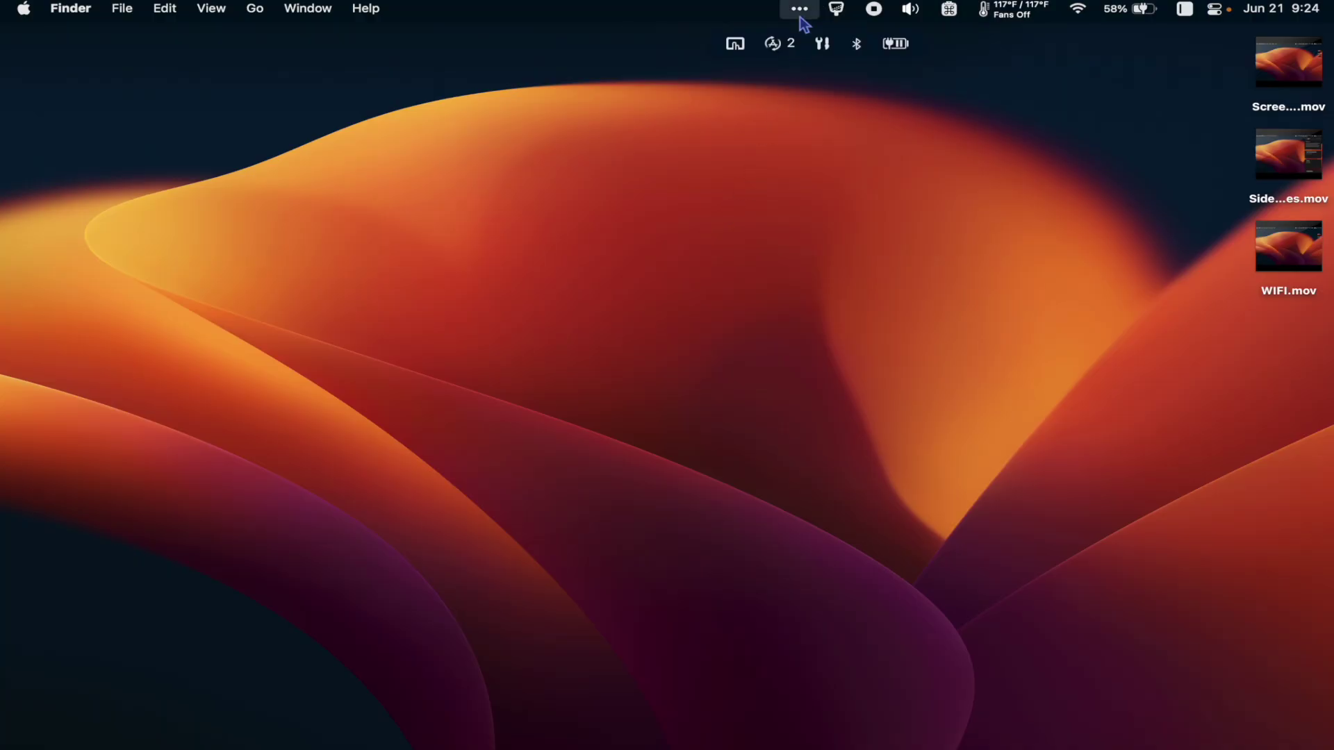
# Open MacUpdater's All Apps window from its menu bar icon and scroll through the installed apps.
pyautogui.click(788, 47)
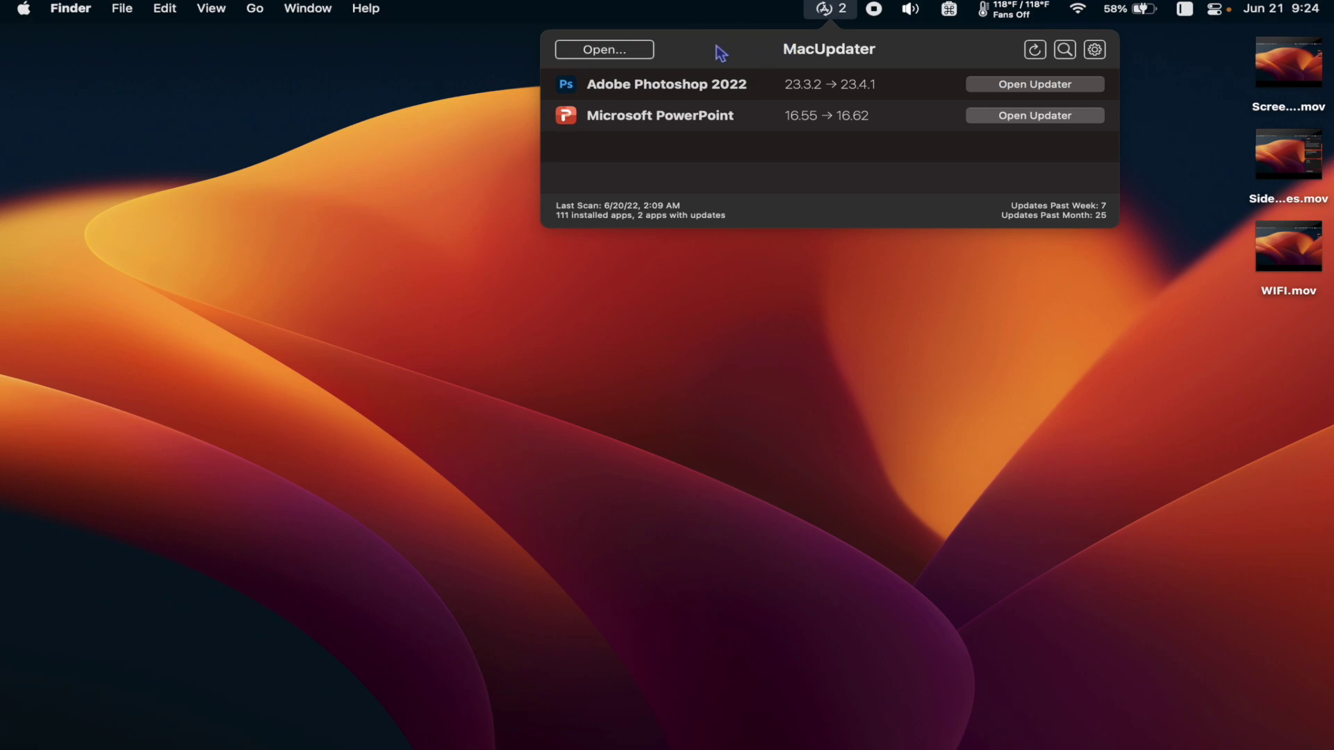
pyautogui.click(648, 48)
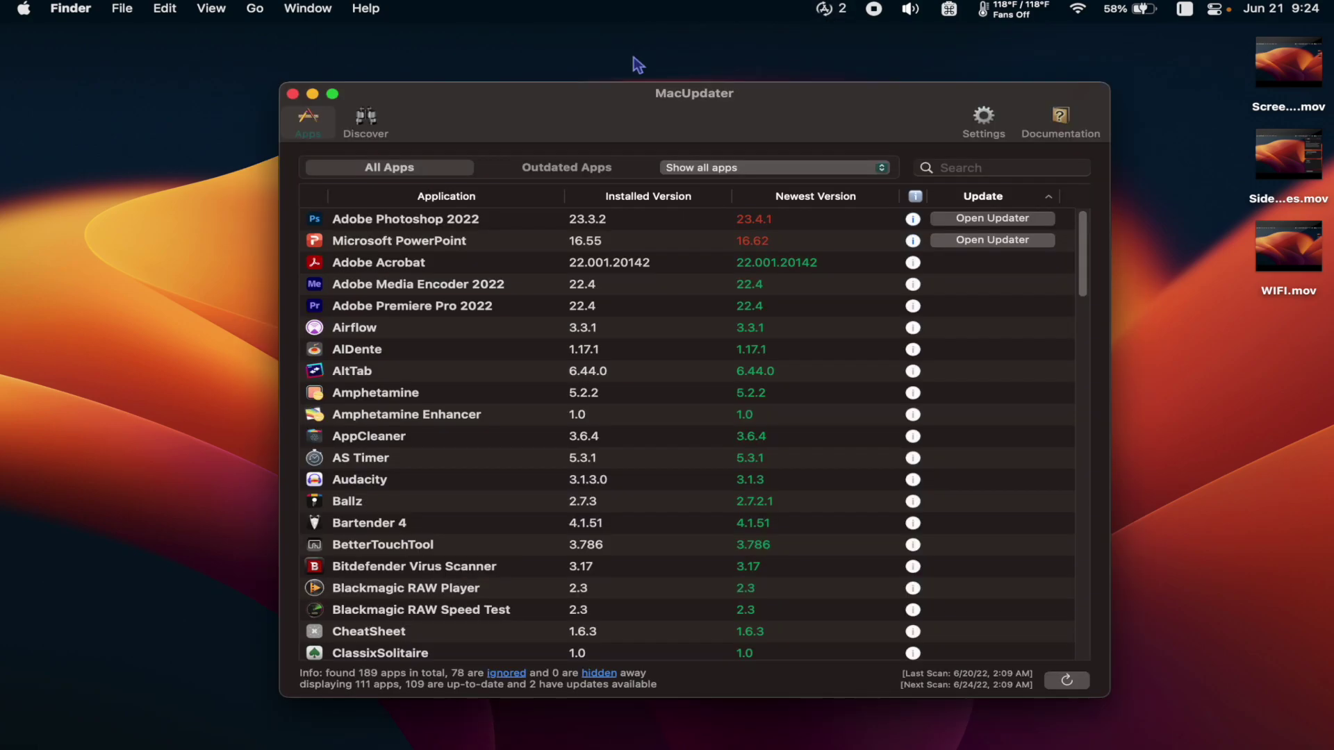
pyautogui.scroll(-3, 580, 292)
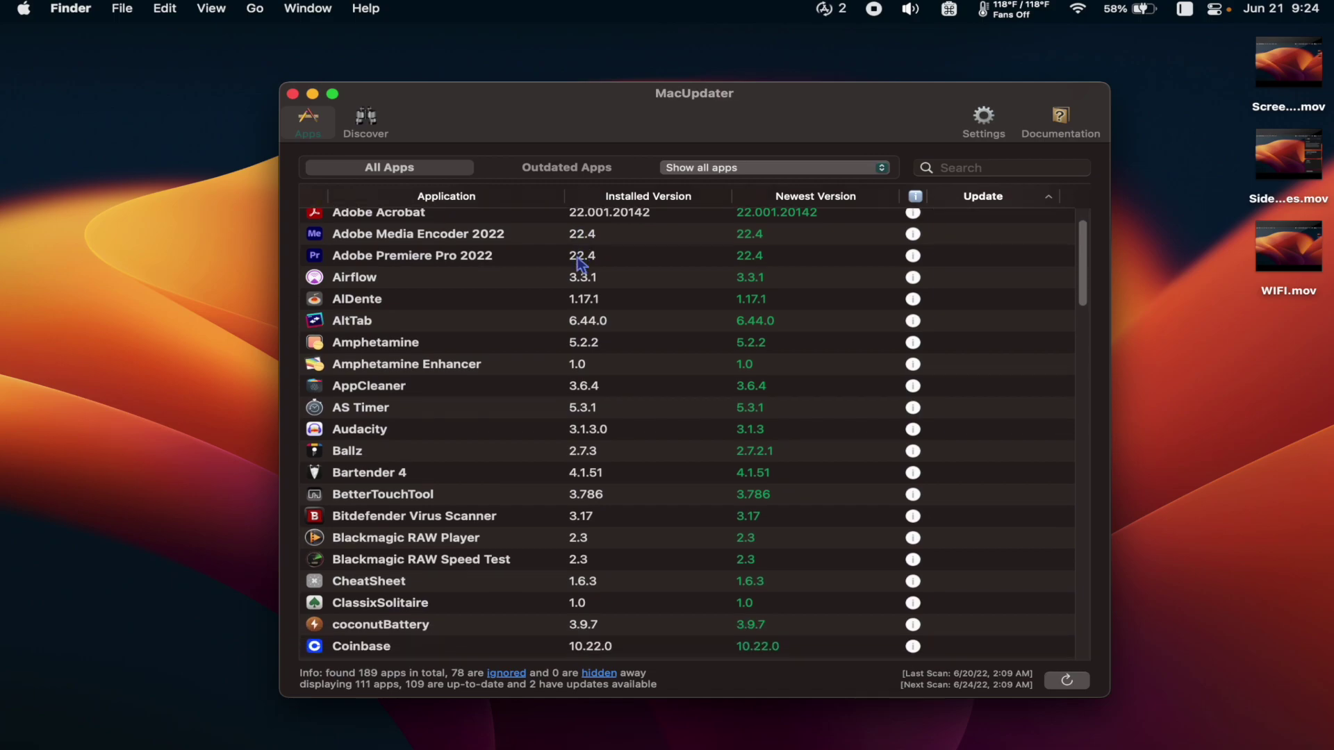
pyautogui.scroll(-5, 580, 262)
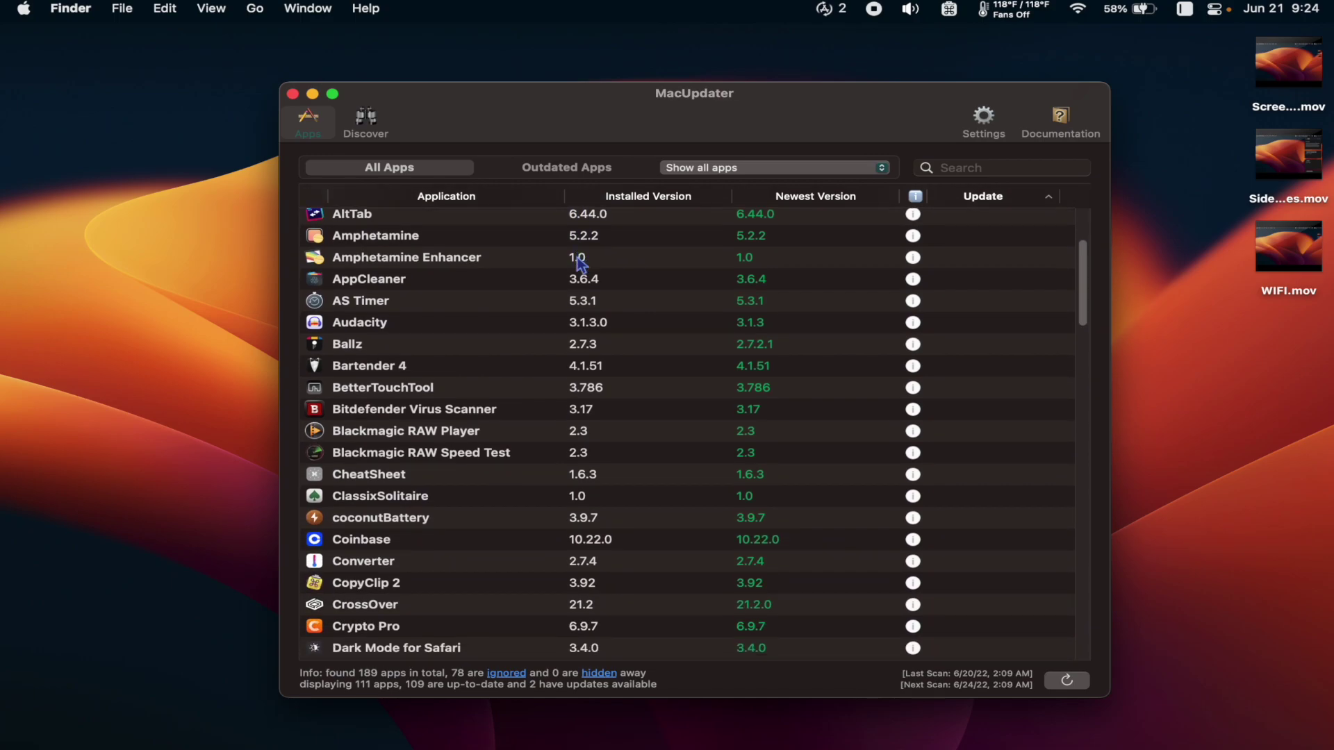
pyautogui.scroll(-1, 580, 264)
pyautogui.scroll(-4, 580, 263)
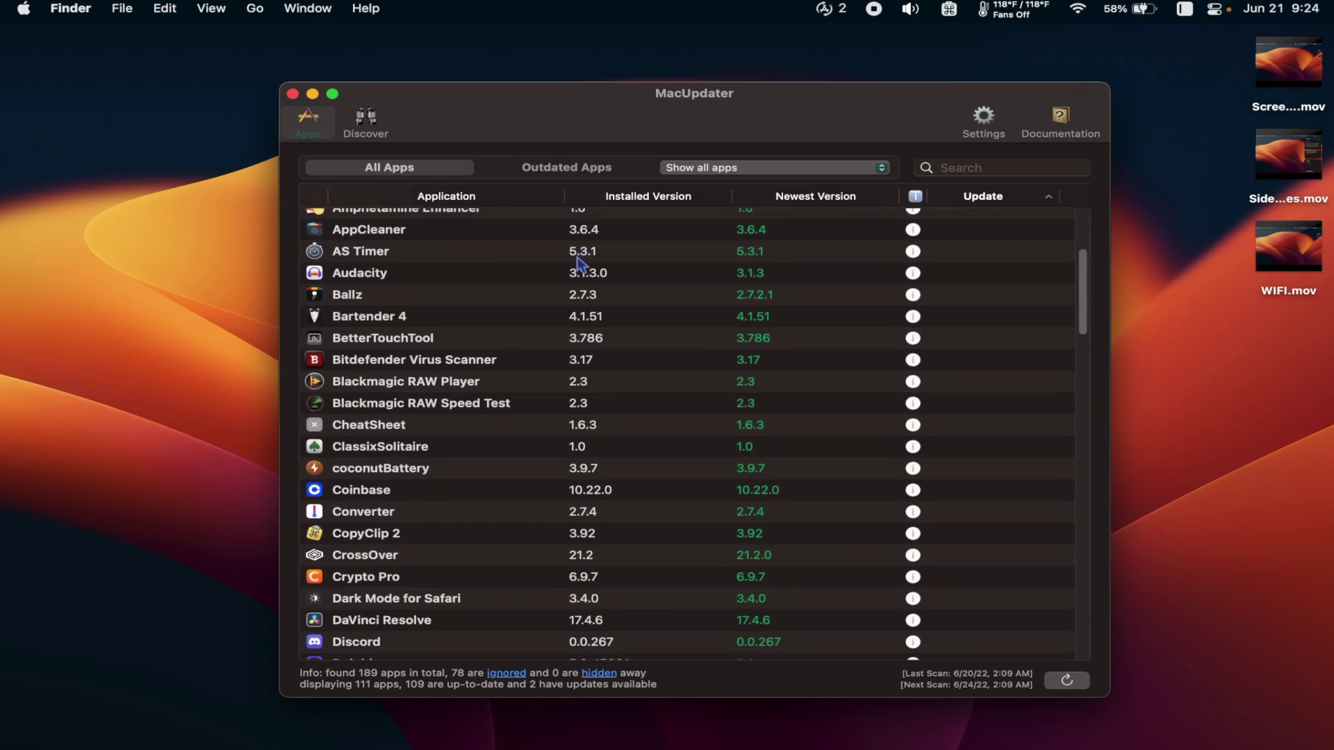
pyautogui.scroll(-1, 580, 262)
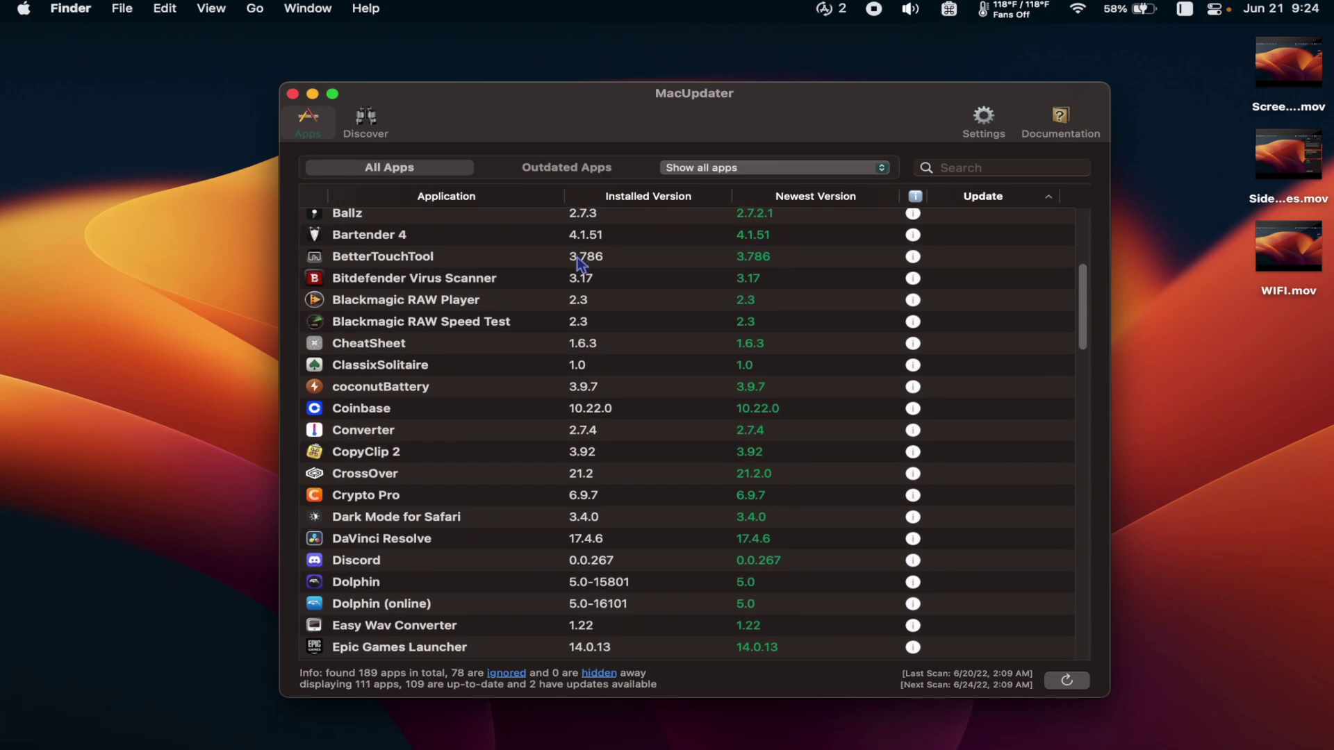
pyautogui.scroll(4, 580, 264)
pyautogui.scroll(6, 580, 264)
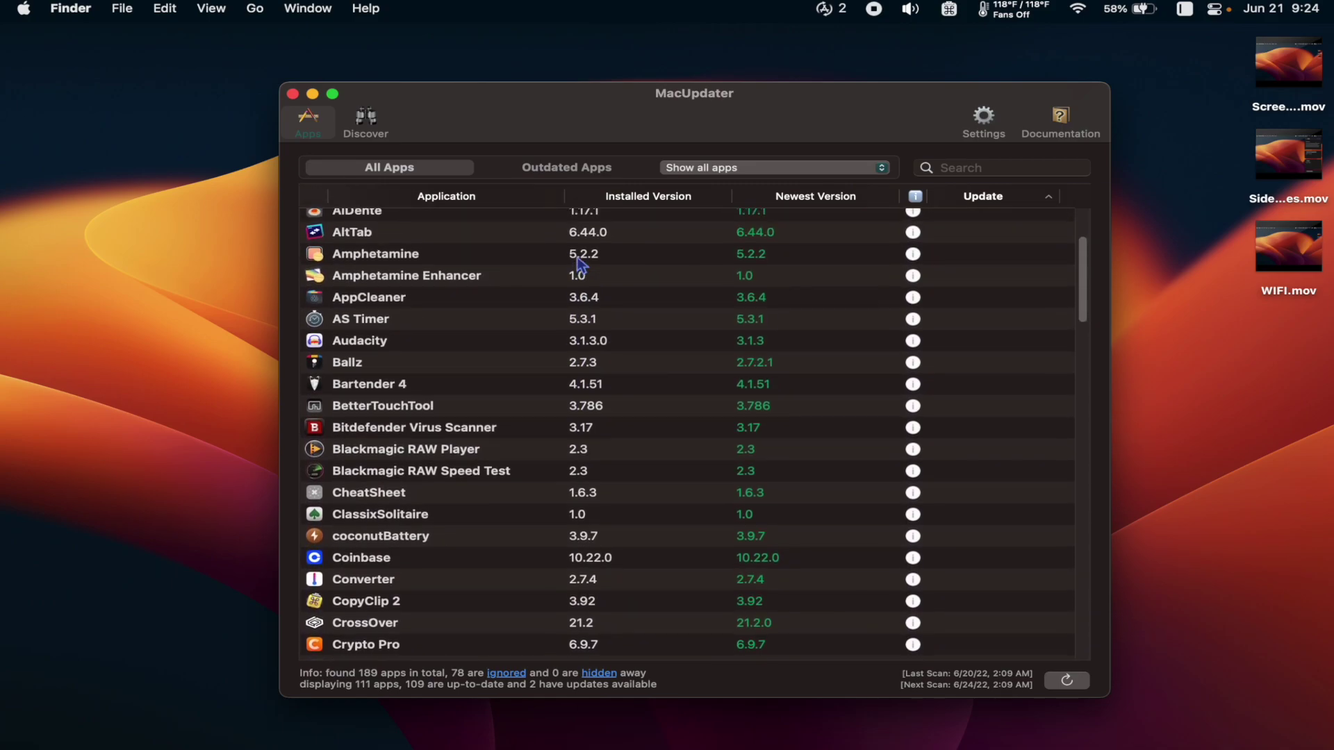
pyautogui.scroll(3, 580, 264)
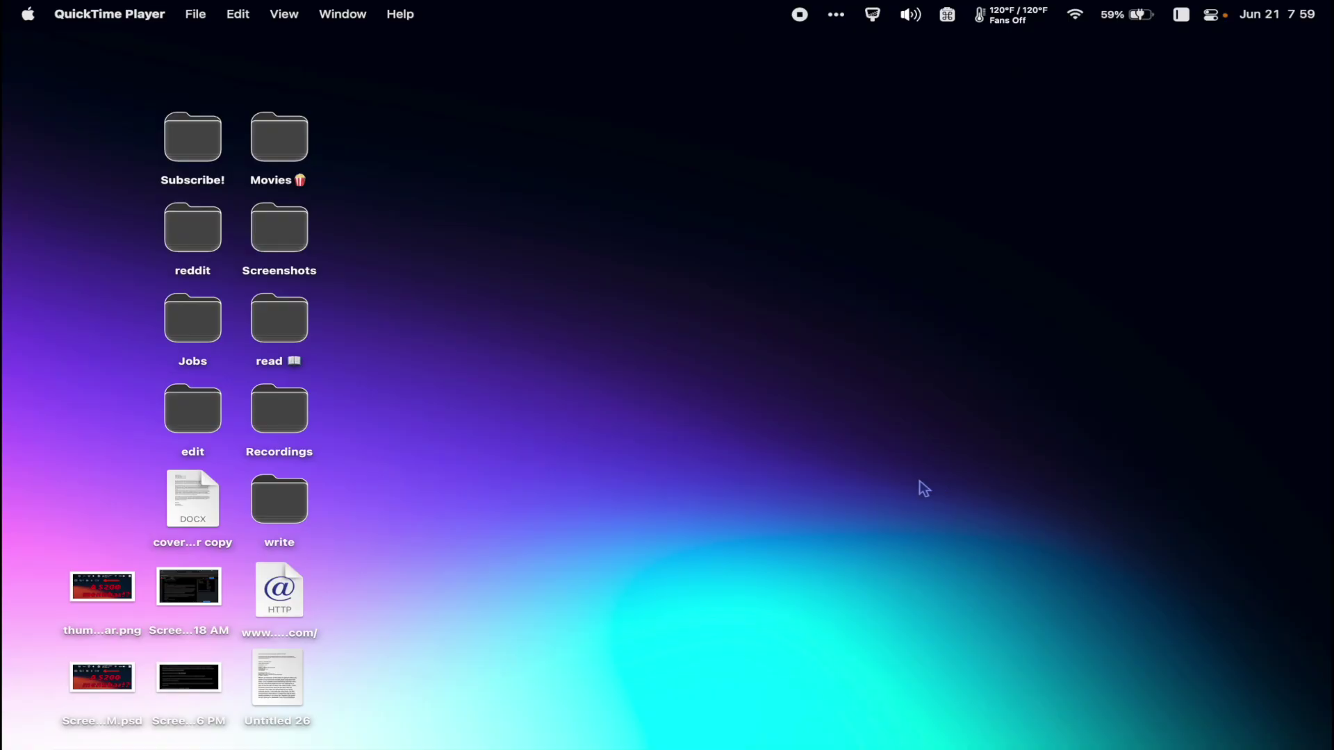
pyautogui.click(837, 15)
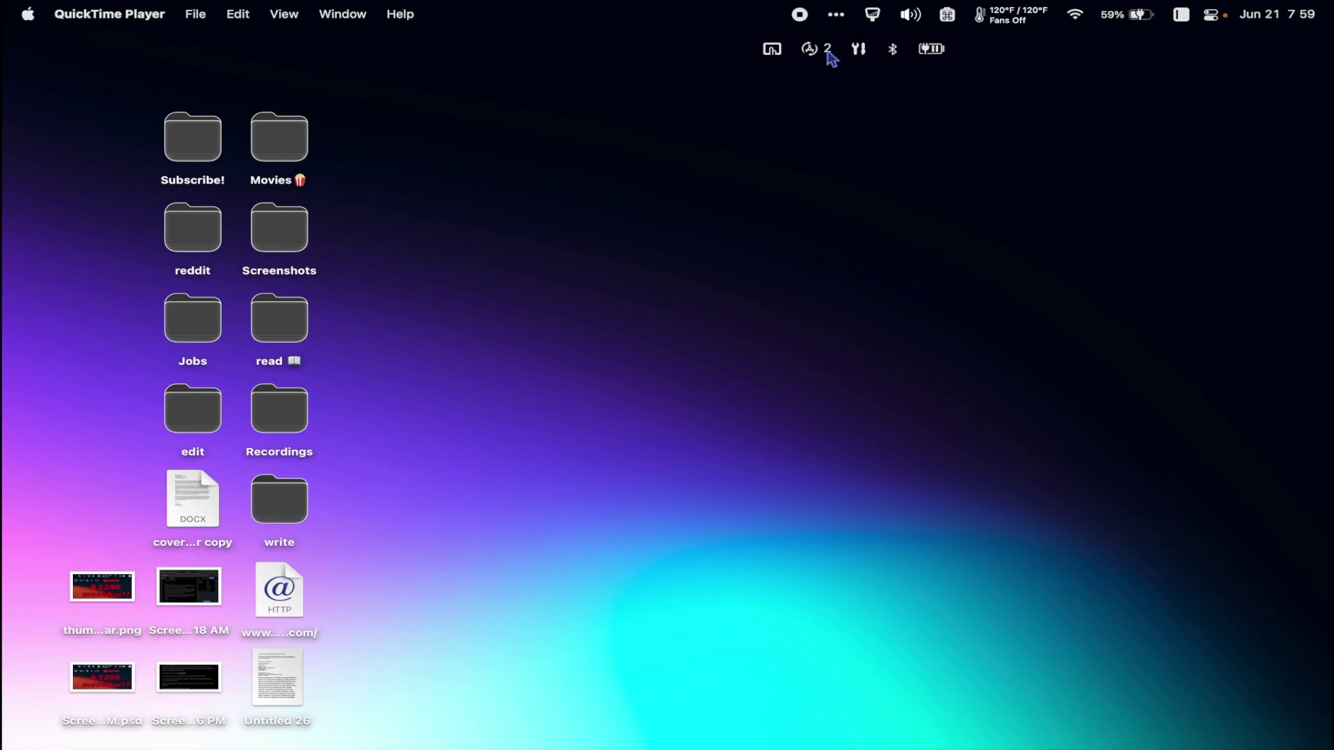
pyautogui.click(861, 50)
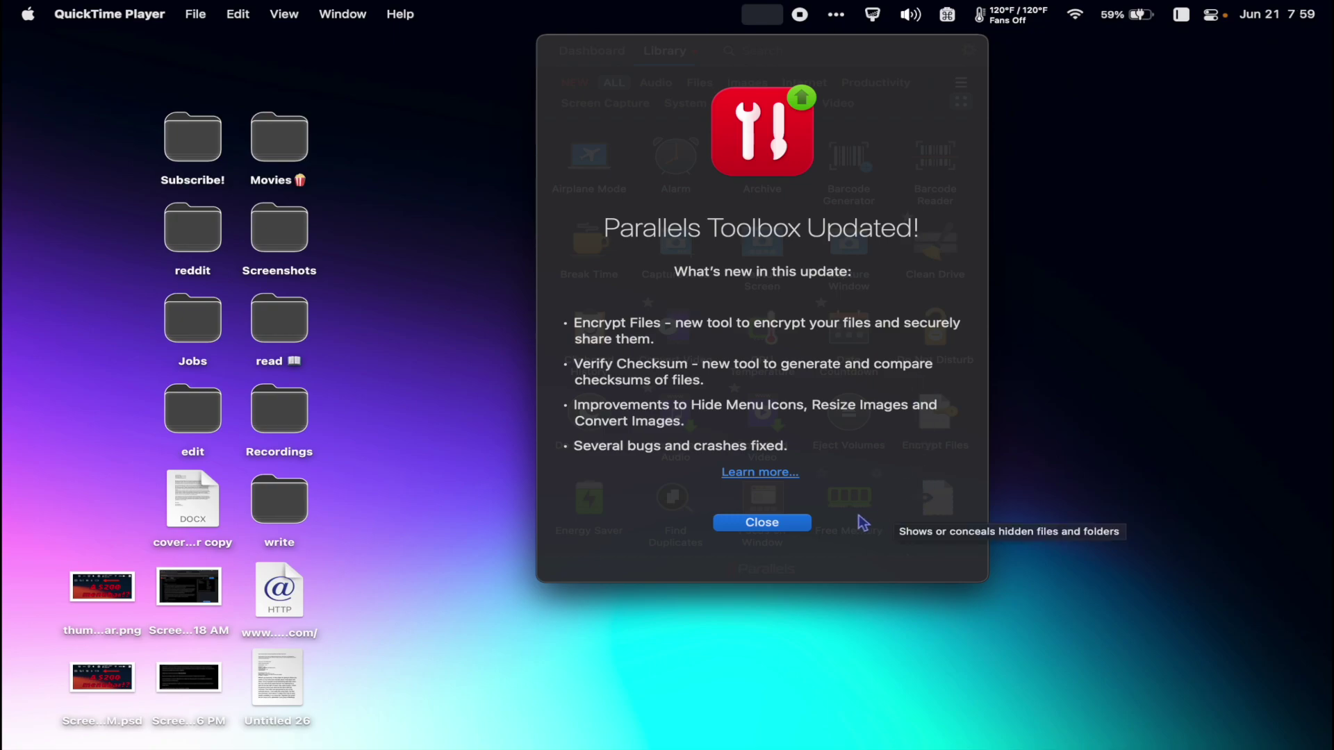
pyautogui.click(762, 523)
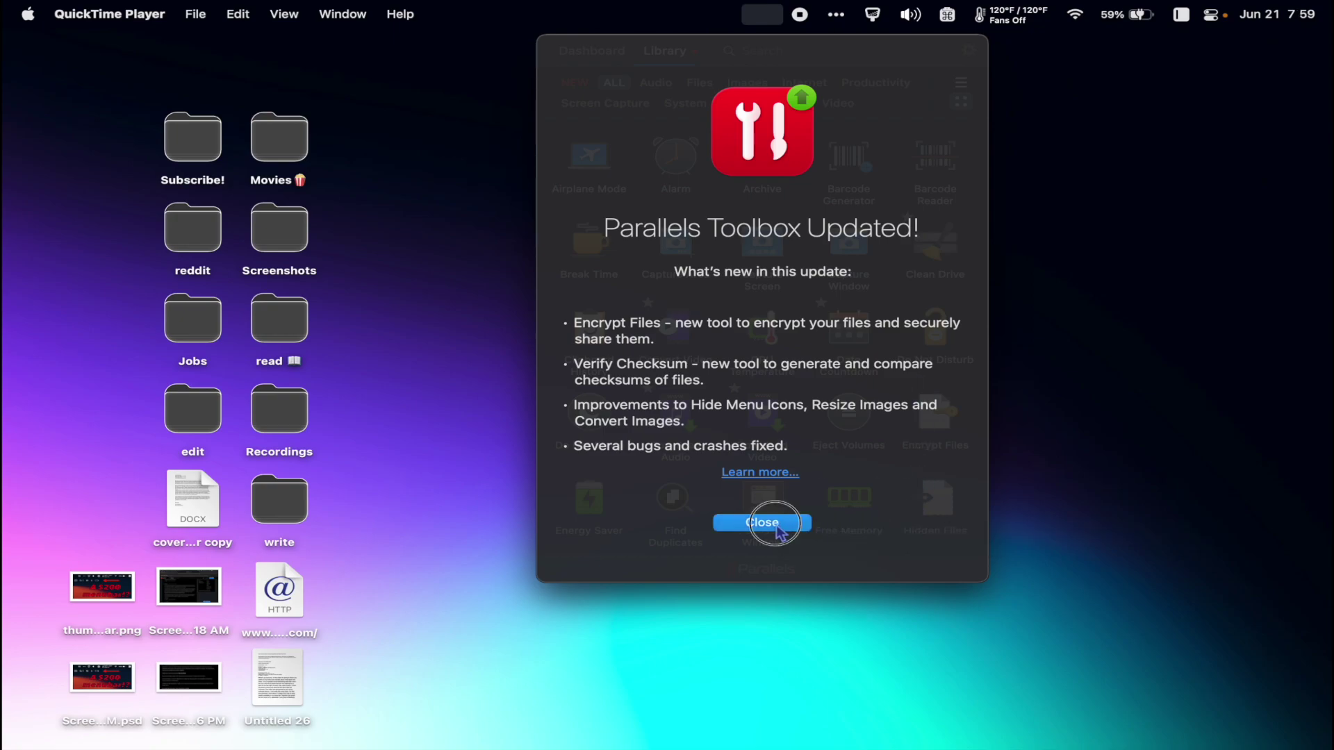
pyautogui.scroll(-6, 864, 207)
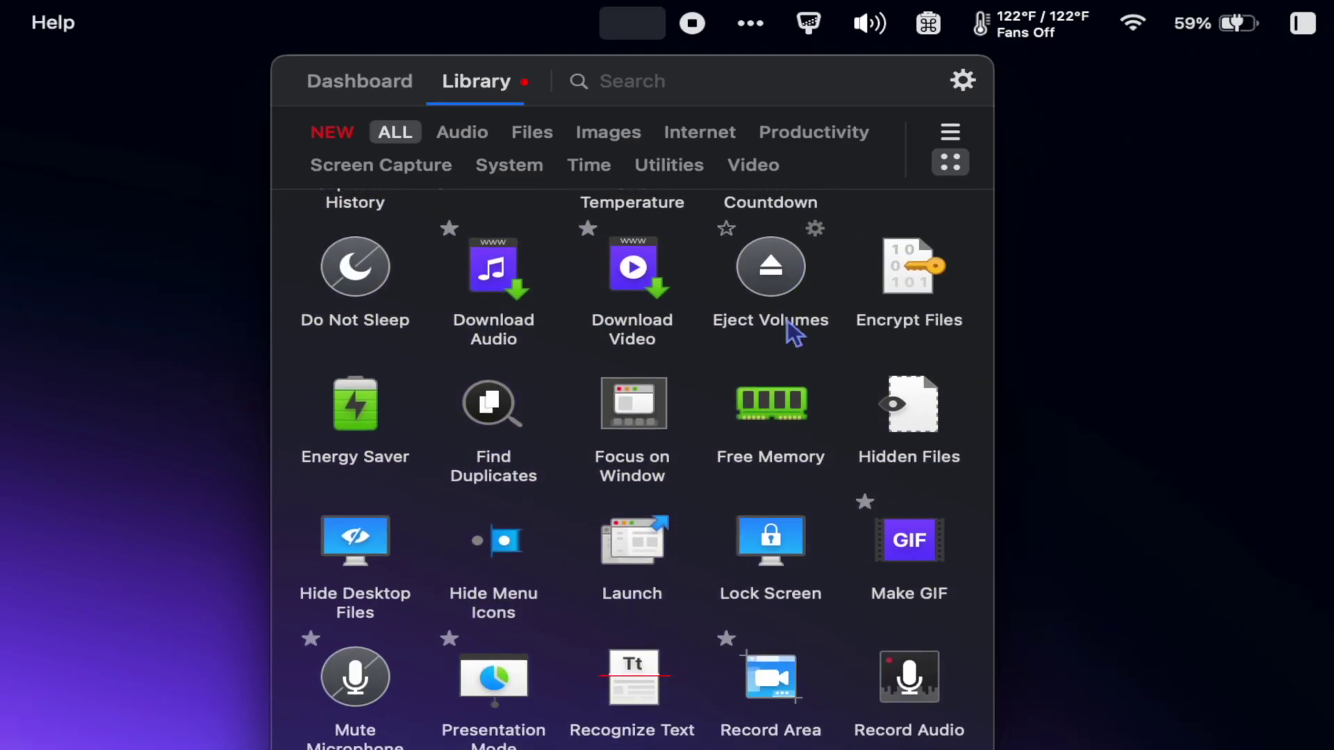
pyautogui.scroll(-5, 791, 332)
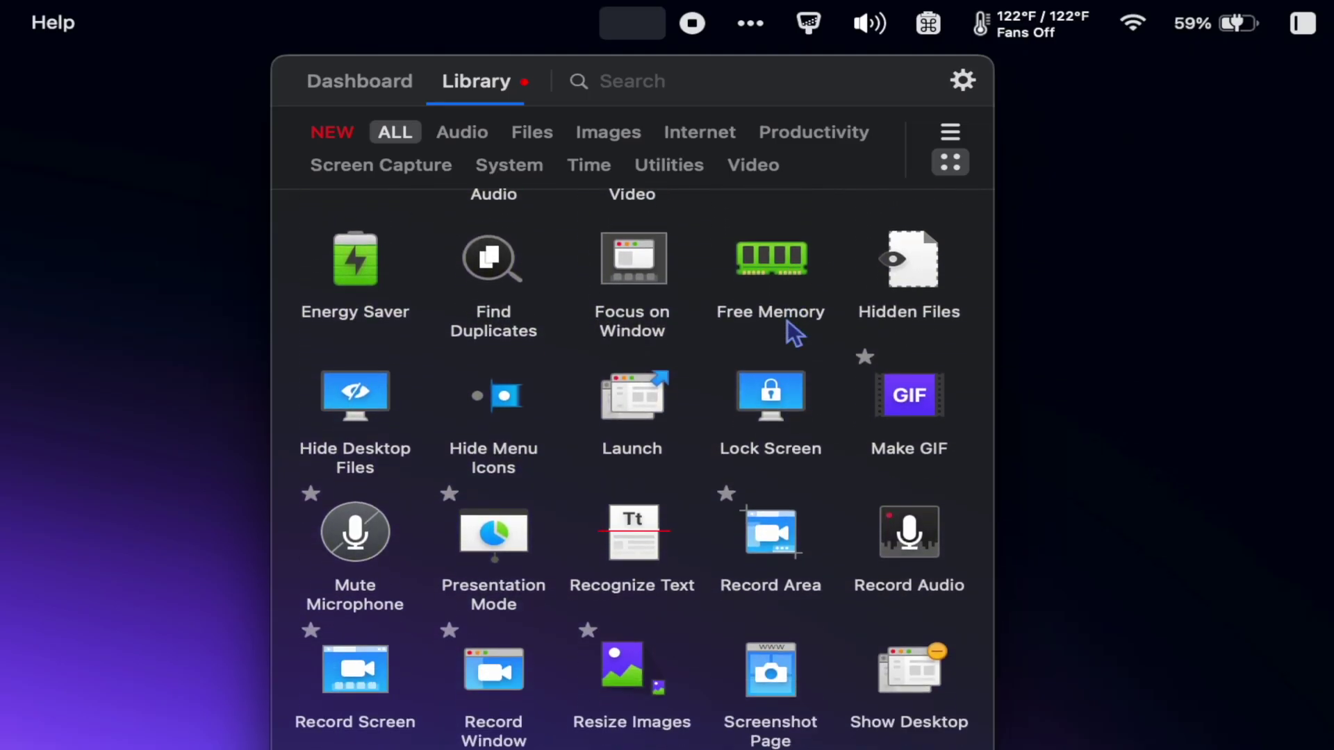
pyautogui.scroll(-2, 792, 332)
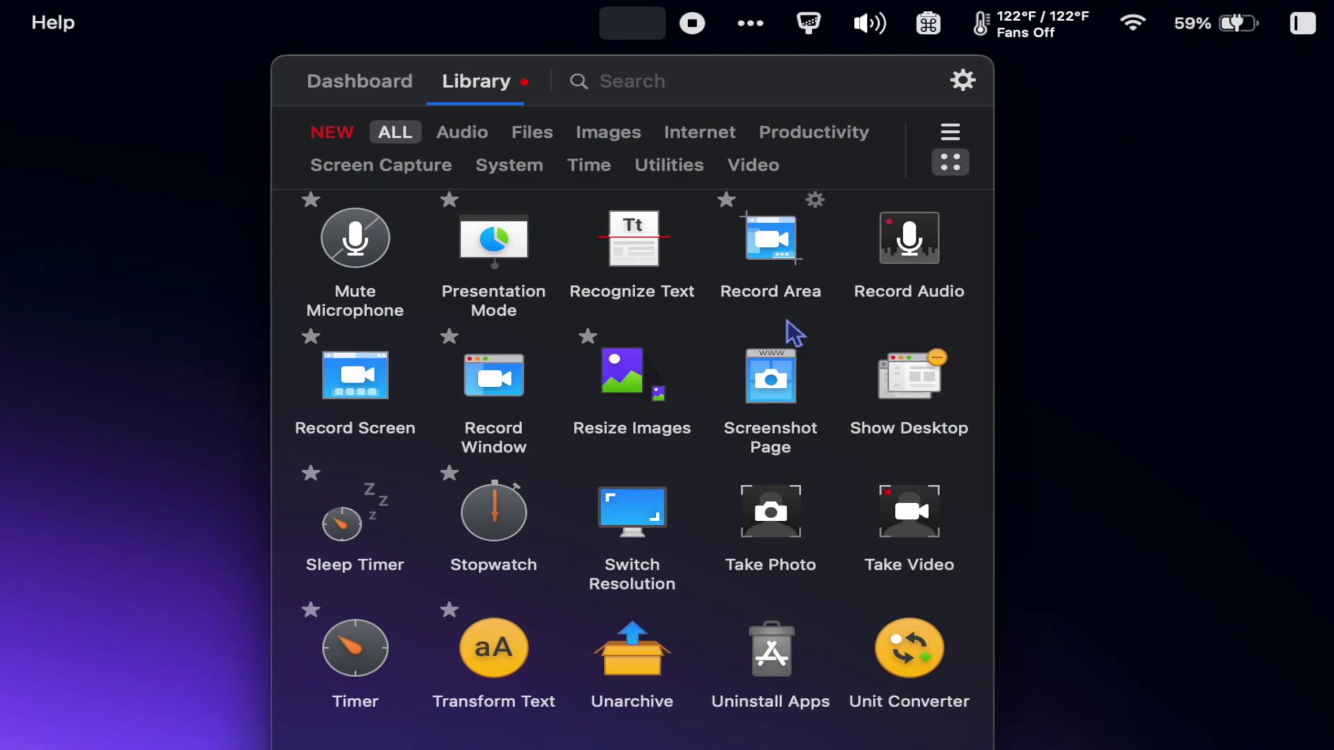
pyautogui.scroll(10, 789, 334)
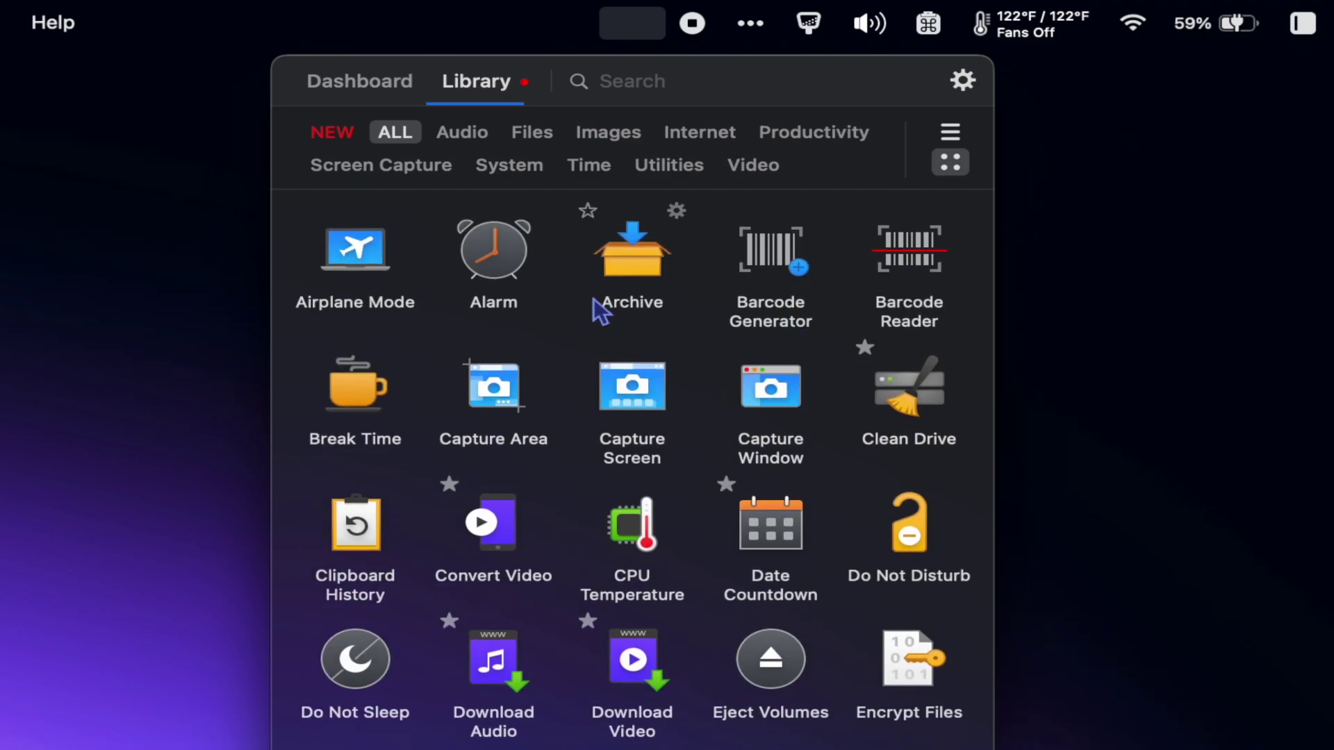
pyautogui.click(332, 132)
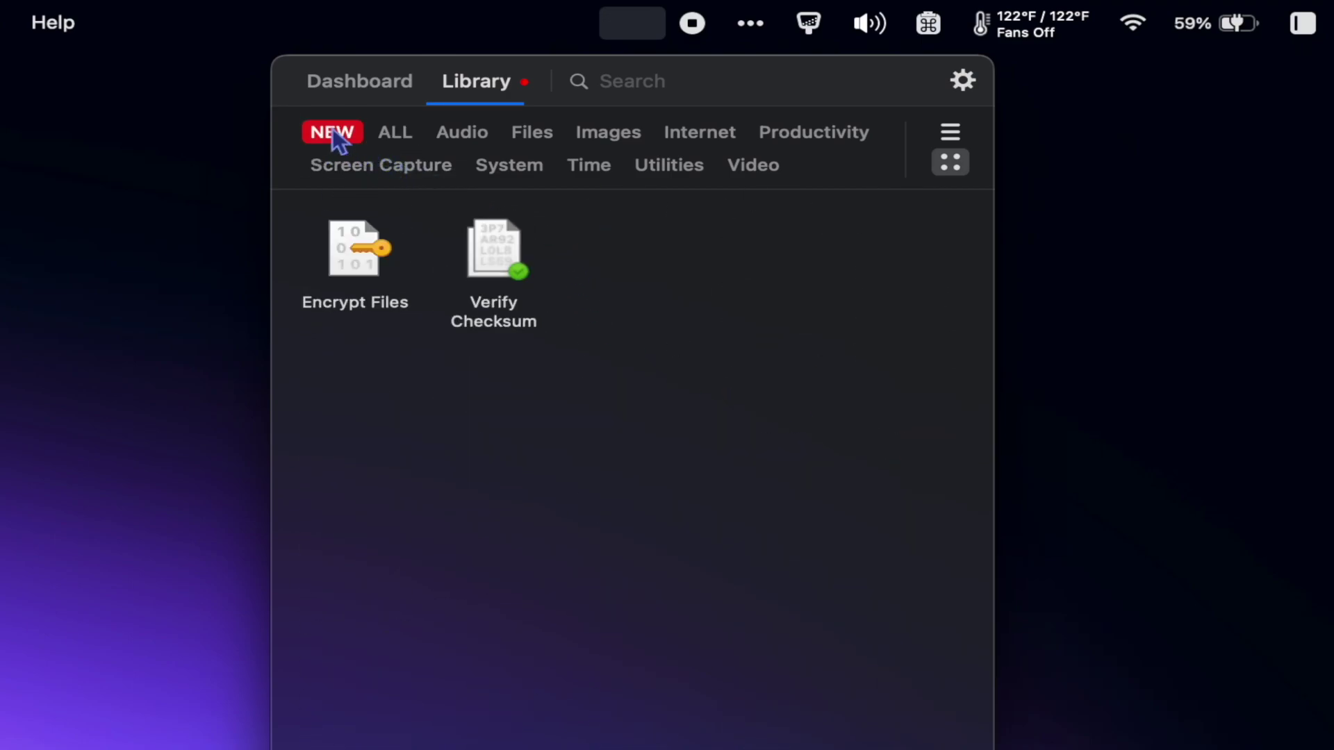
pyautogui.click(357, 78)
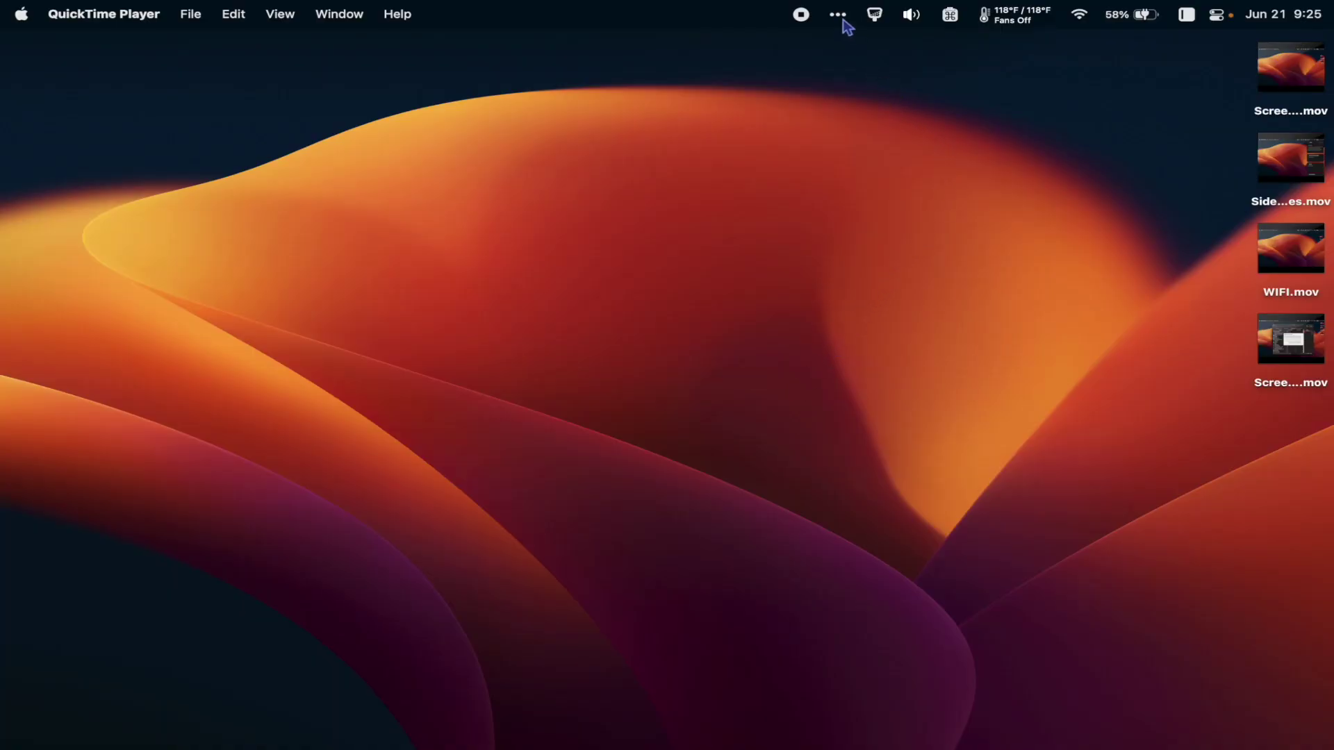
# From the hidden menu bar icons, open AlDente's panel and adjust the charge-limit slider to 70%.
pyautogui.click(840, 14)
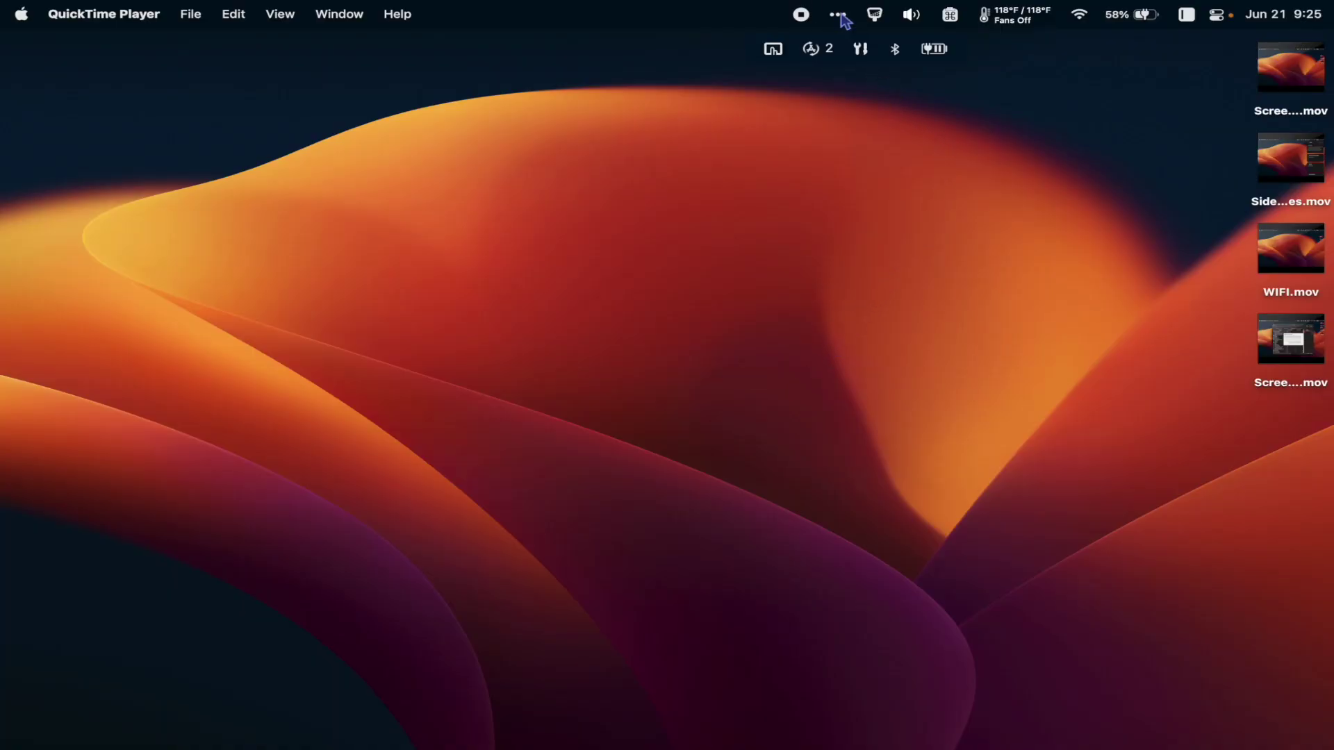
pyautogui.click(940, 51)
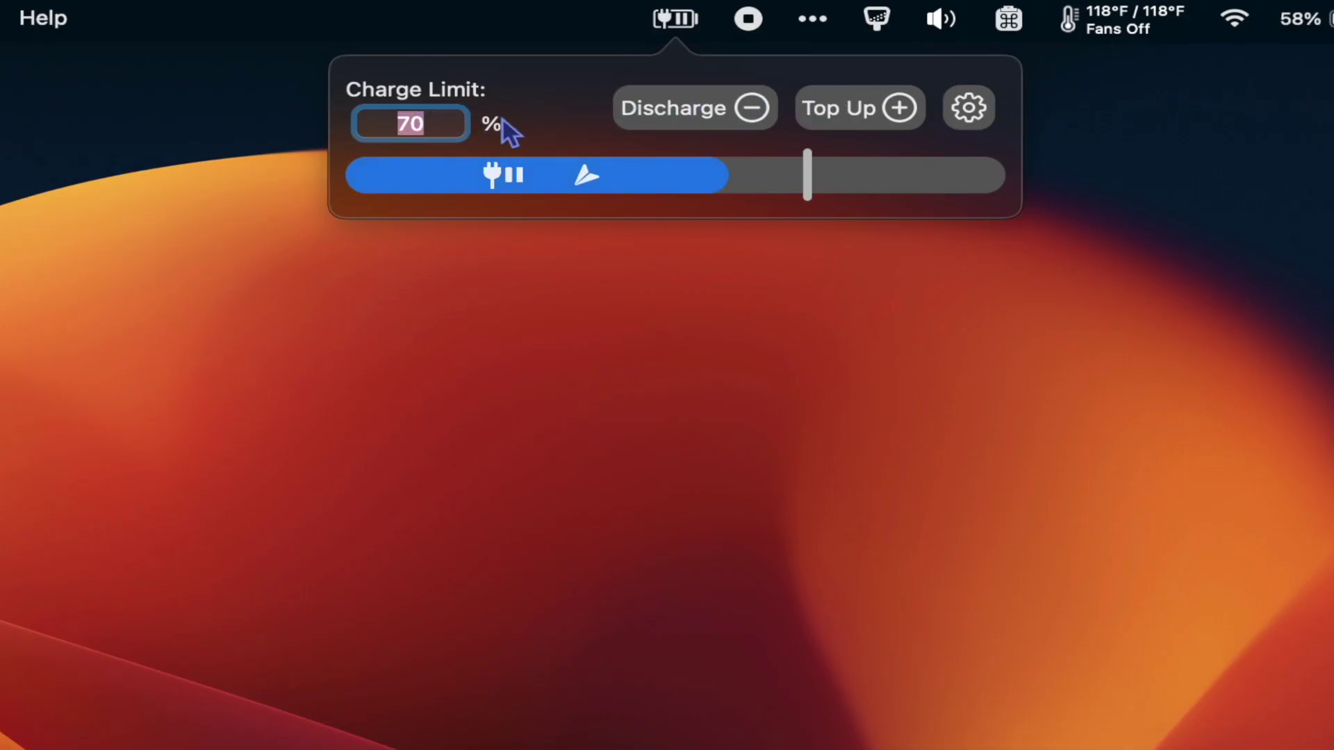
pyautogui.moveTo(813, 181)
pyautogui.mouseDown()
pyautogui.moveTo(769, 182)
pyautogui.moveTo(811, 186)
pyautogui.mouseUp()
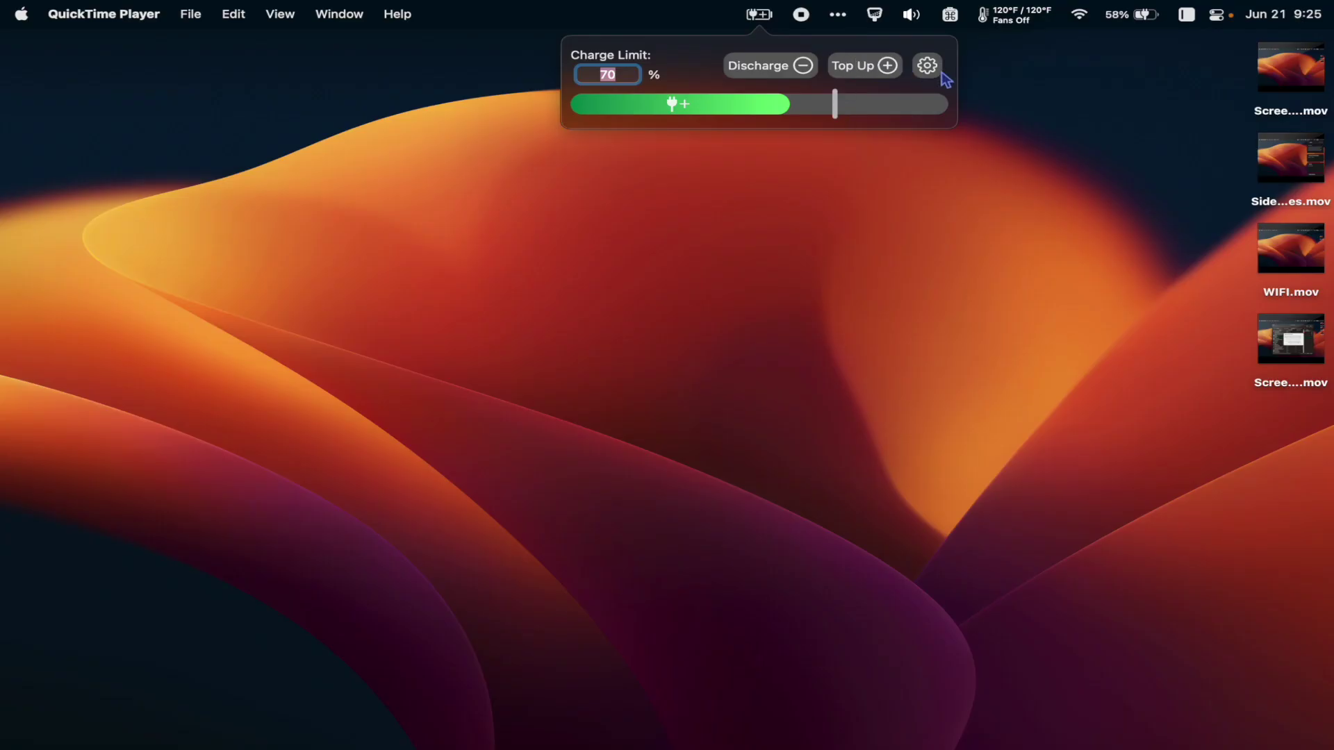
# Open AlDente's settings window, view the Charge Settings and Appearance pages, then return to General Settings.
pyautogui.click(938, 67)
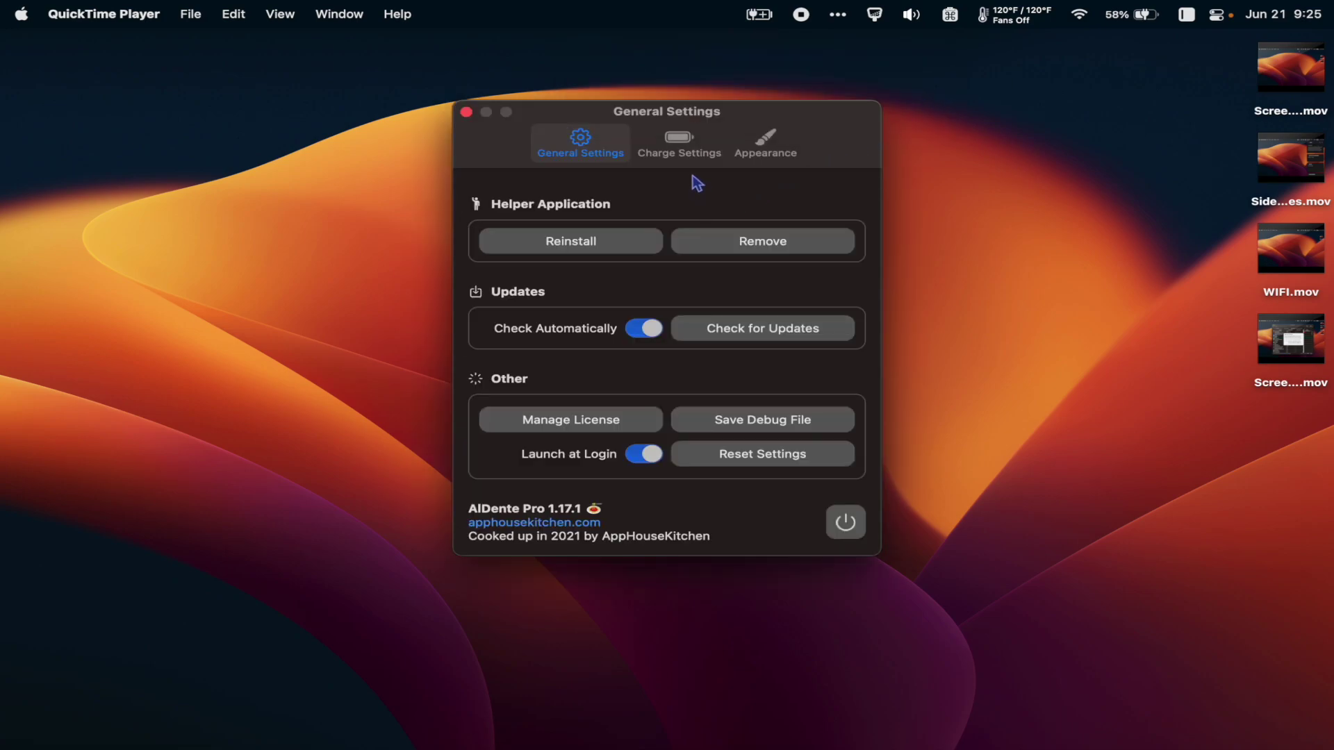
pyautogui.moveTo(670, 118); pyautogui.dragTo(638, 135)
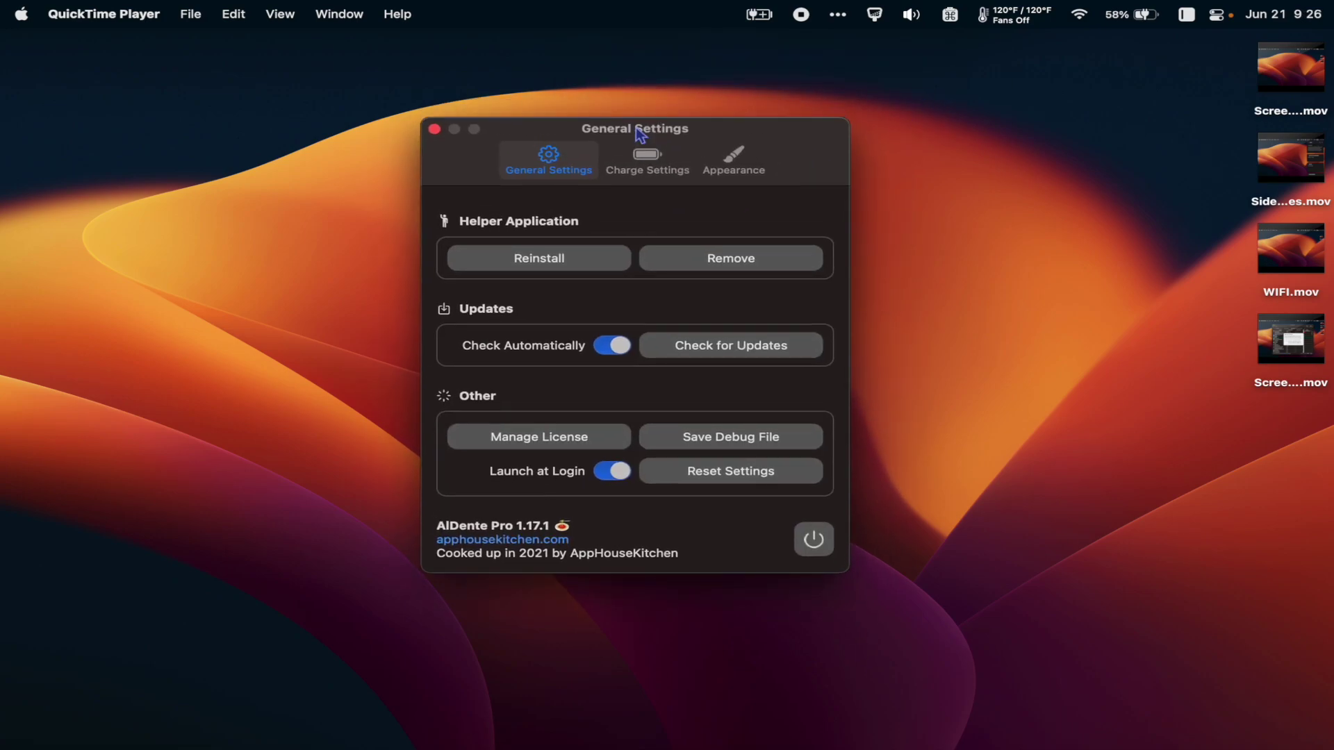
pyautogui.click(641, 174)
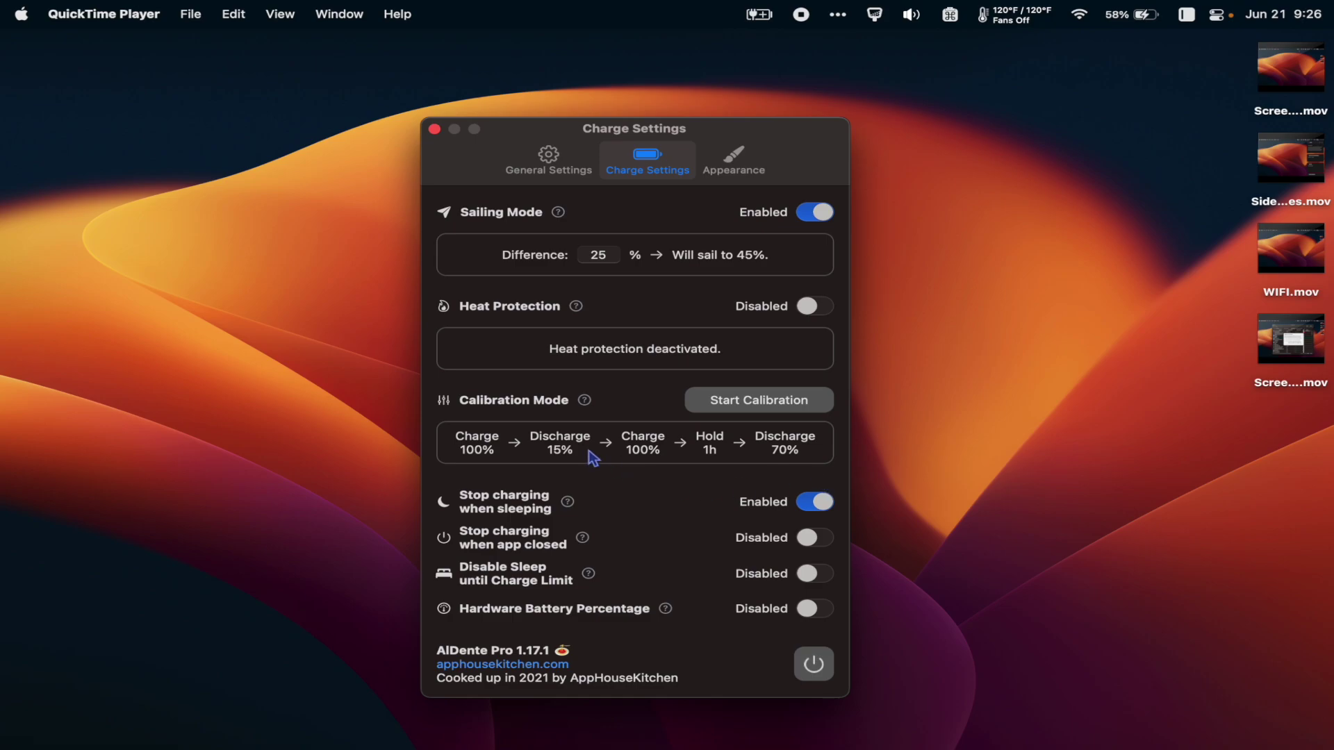
pyautogui.click(735, 165)
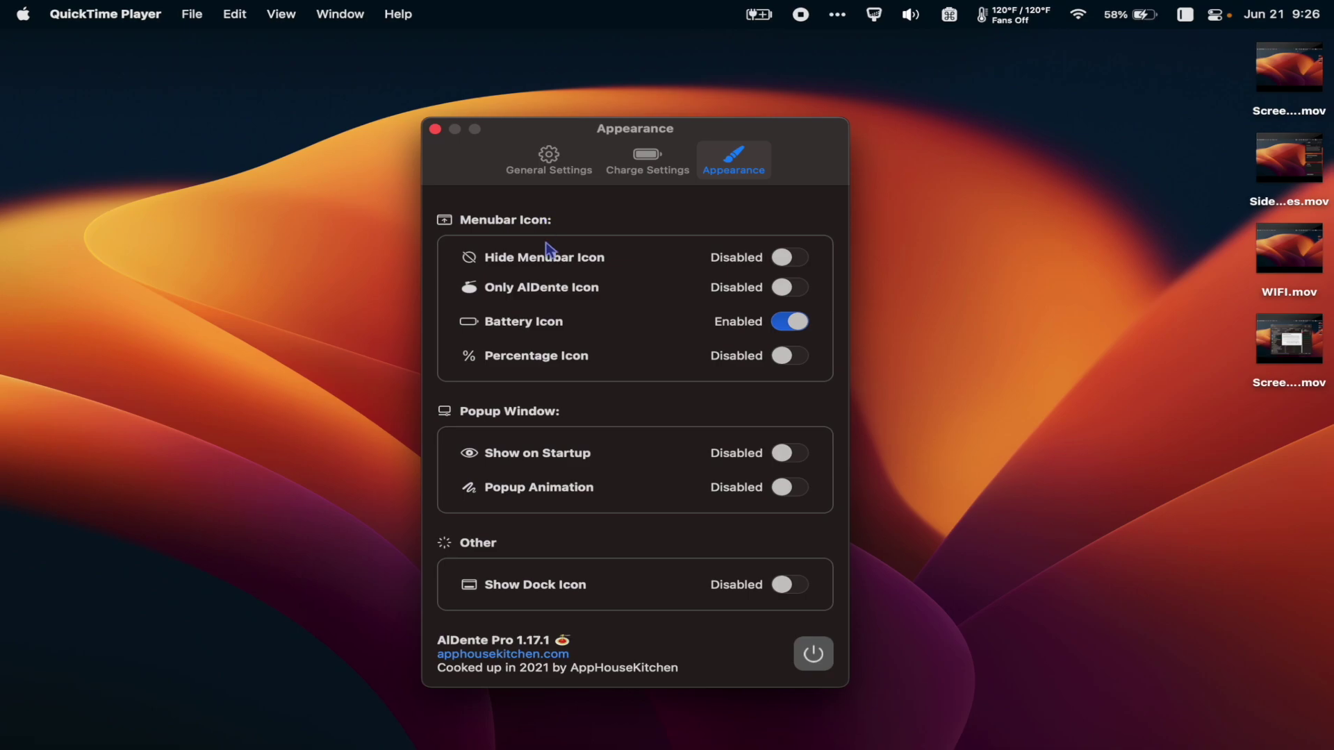
pyautogui.click(549, 166)
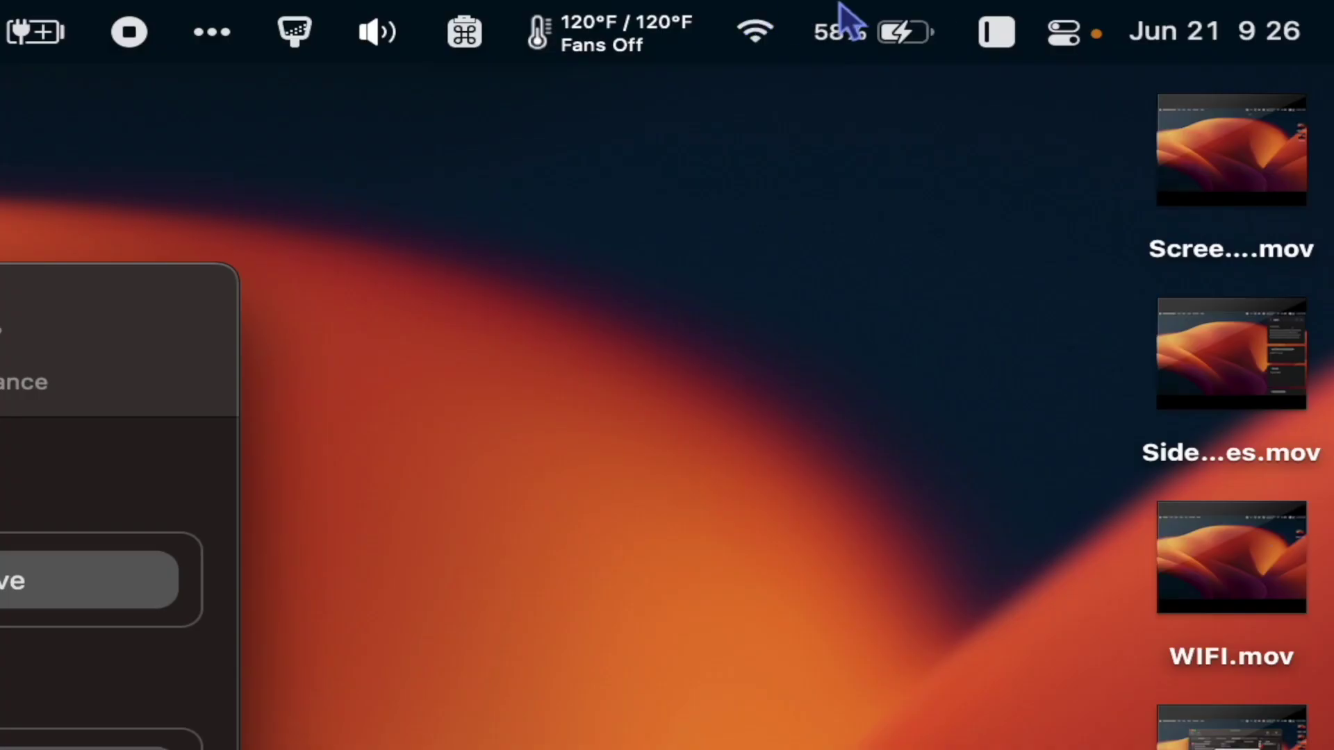
# Show the menu bar battery menu with its power source, Low Power Mode and energy-heavy apps.
pyautogui.click(1138, 14)
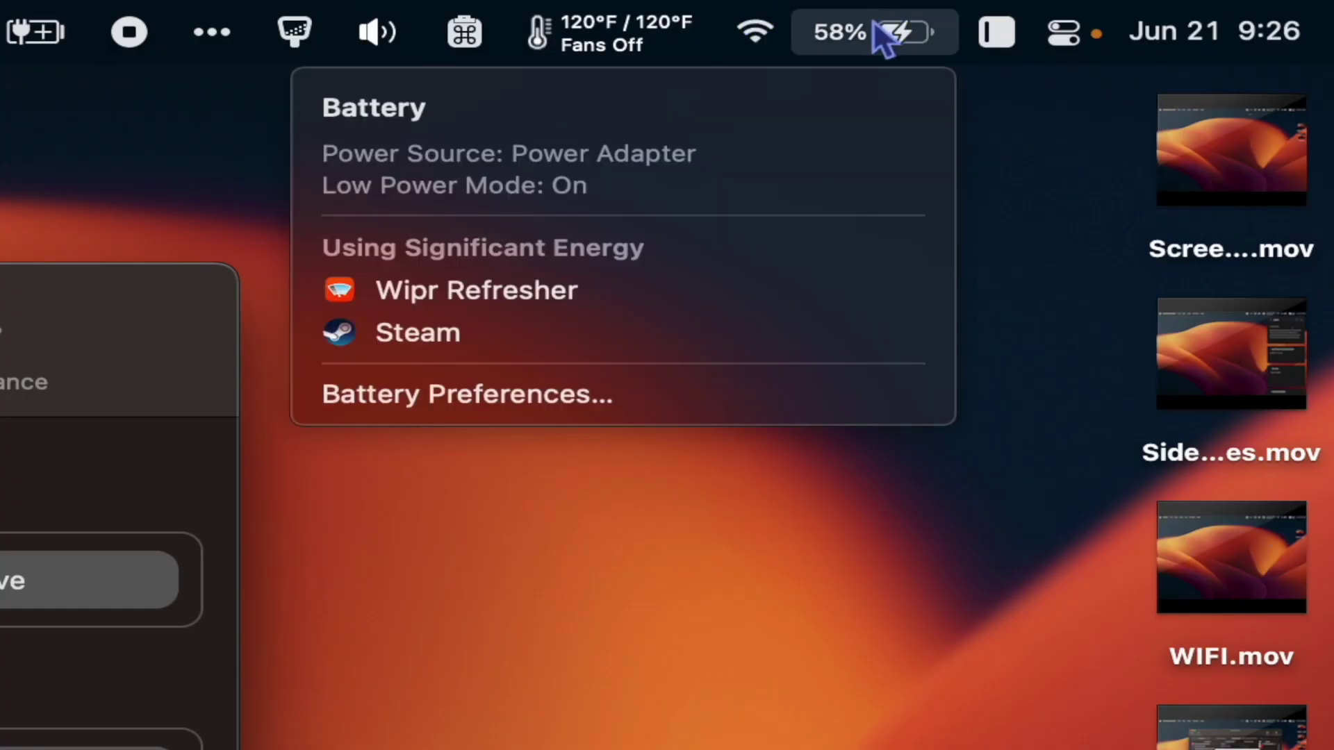